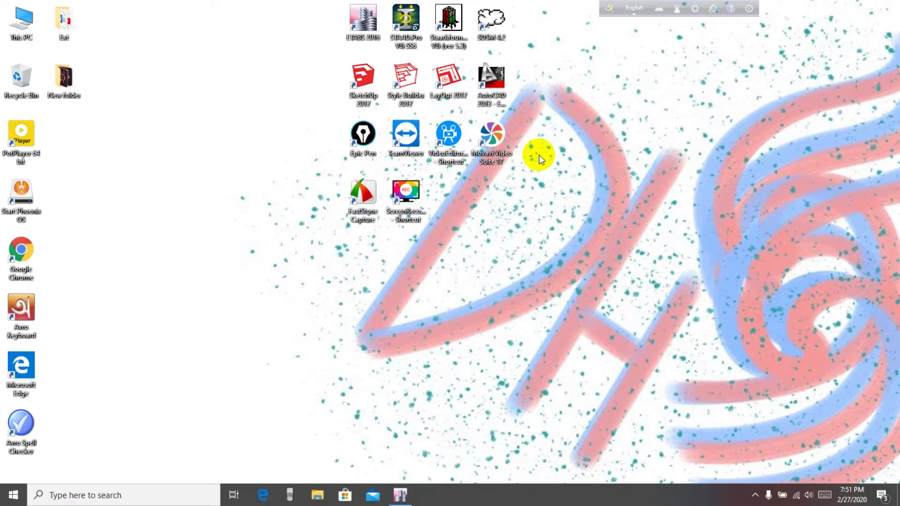
- Restore the ETABS 2016 window showing the SOCE frame model
{"action": "left_click", "coordinate": [400, 496]}
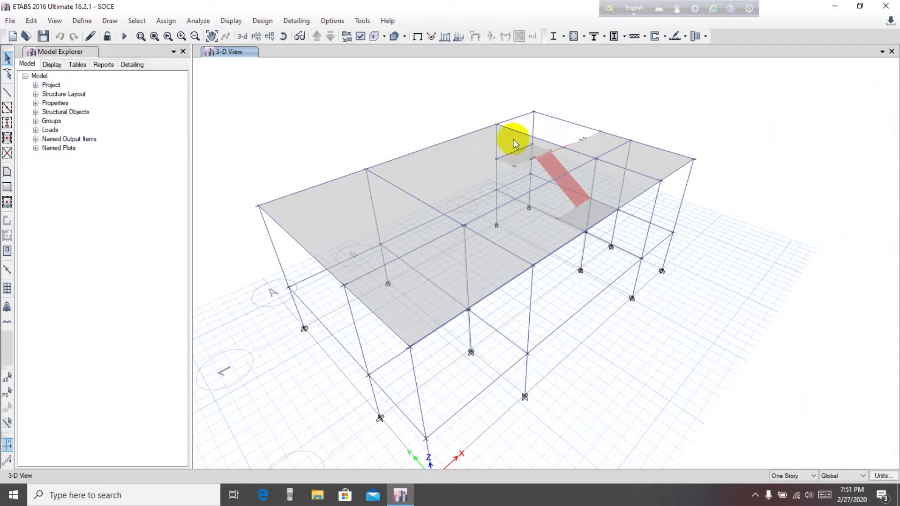
{"action": "middle_click_drag", "start_coordinate": [364, 133], "coordinate": [368, 129]}
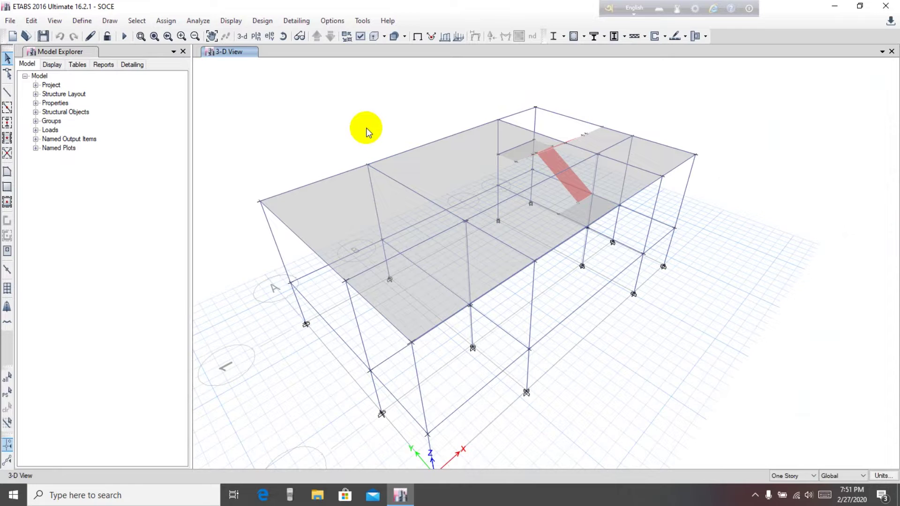
{"action": "mouse_move", "coordinate": [368, 133]}
{"action": "middle_mouse_down"}
{"action": "mouse_move", "coordinate": [382, 136]}
{"action": "mouse_move", "coordinate": [375, 132]}
{"action": "middle_mouse_up"}
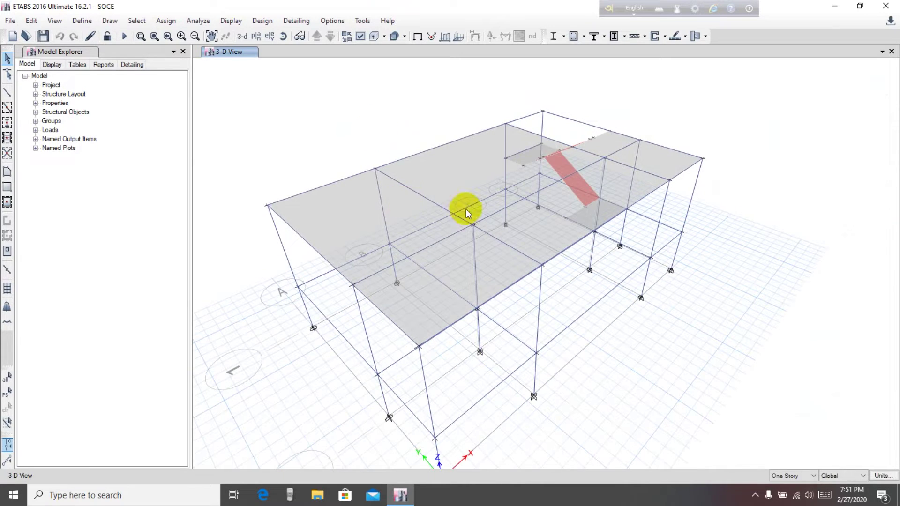
{"action": "middle_click_drag", "start_coordinate": [702, 120], "coordinate": [722, 119]}
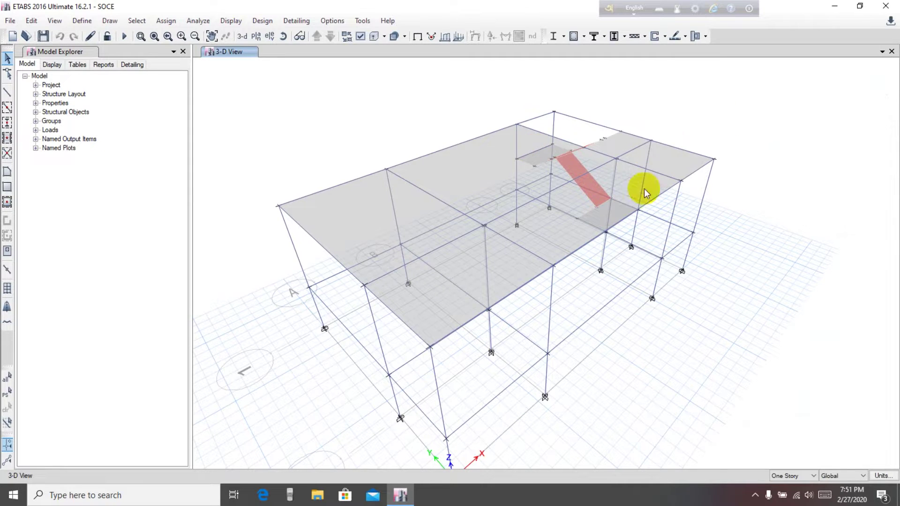
{"action": "middle_click_drag", "start_coordinate": [647, 301], "coordinate": [639, 297]}
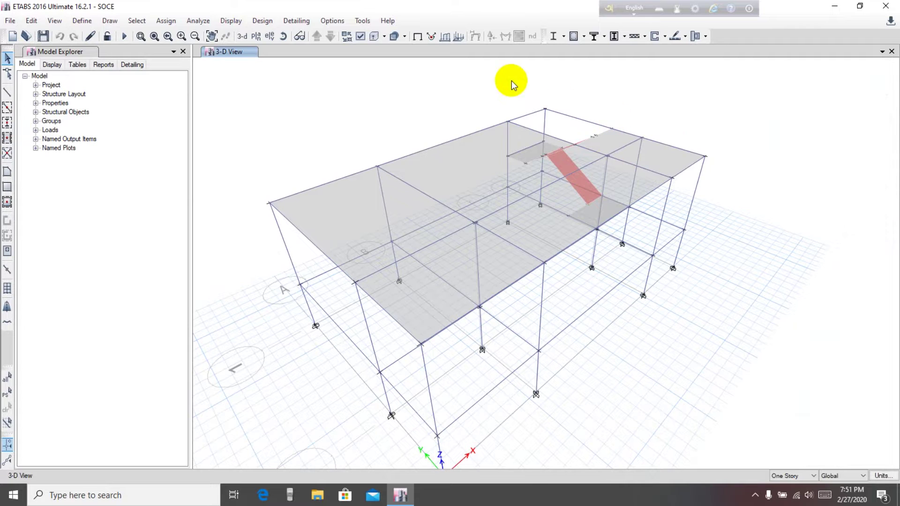
{"action": "middle_click_drag", "start_coordinate": [436, 88], "coordinate": [430, 85]}
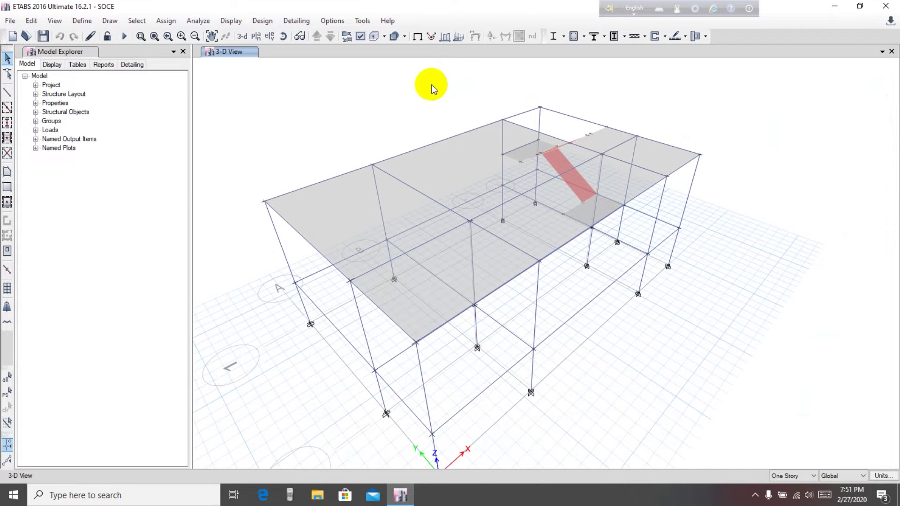
- Select all slabs assigned the Slab6in slab section
{"action": "left_click", "coordinate": [136, 21]}
{"action": "mouse_move", "coordinate": [140, 36]}
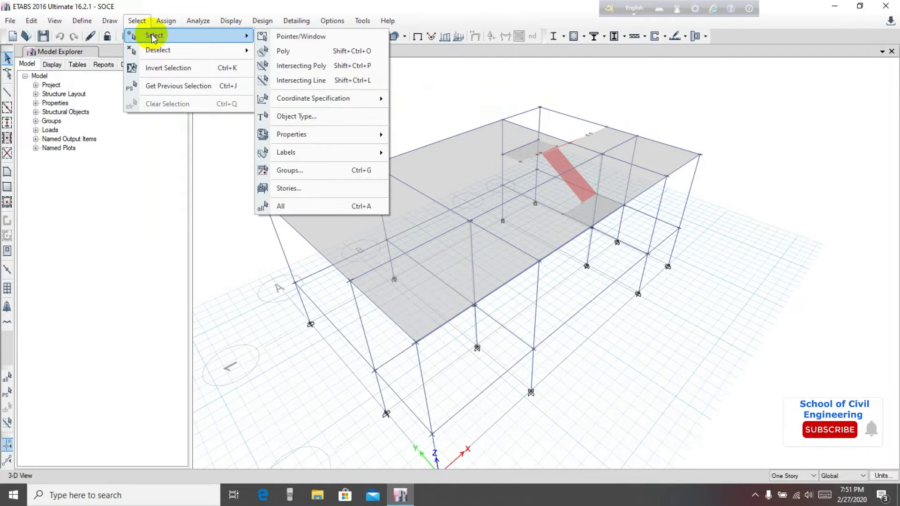
{"action": "mouse_move", "coordinate": [308, 134]}
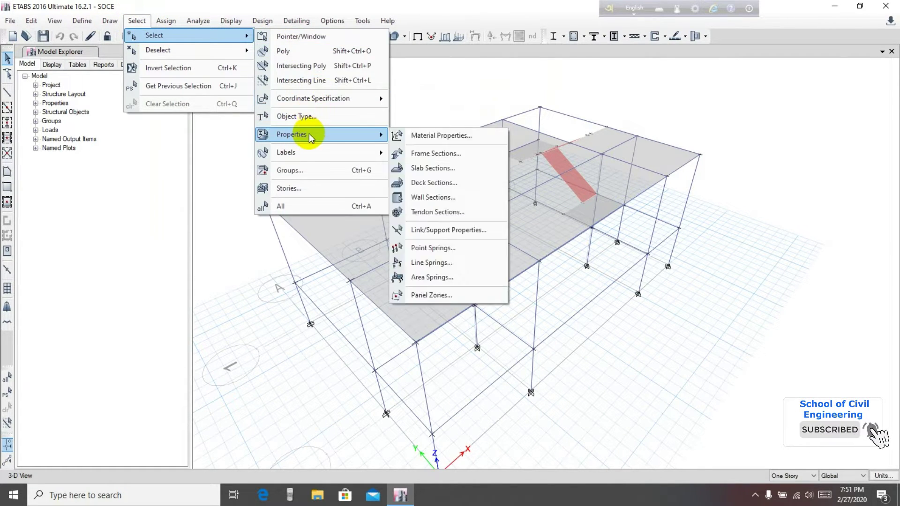
{"action": "left_click", "coordinate": [434, 169]}
{"action": "left_click", "coordinate": [388, 168]}
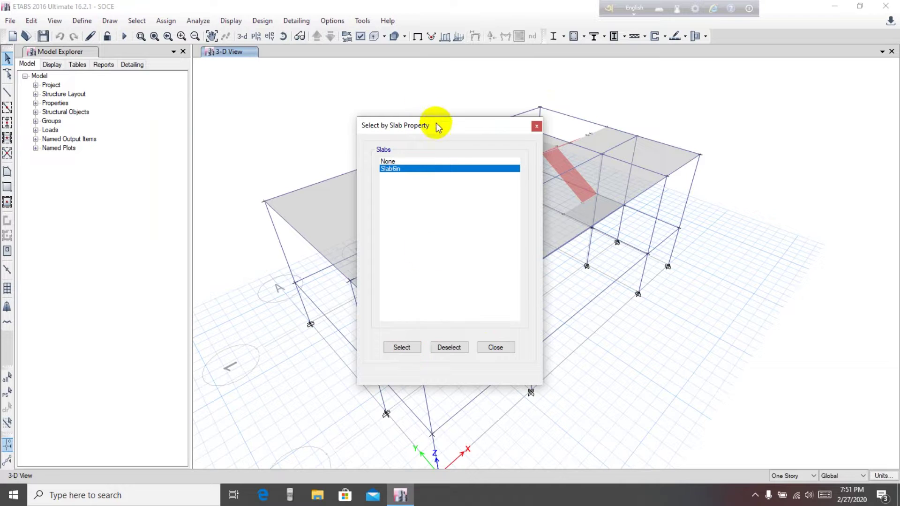
{"action": "left_click_drag", "start_coordinate": [437, 125], "coordinate": [271, 110]}
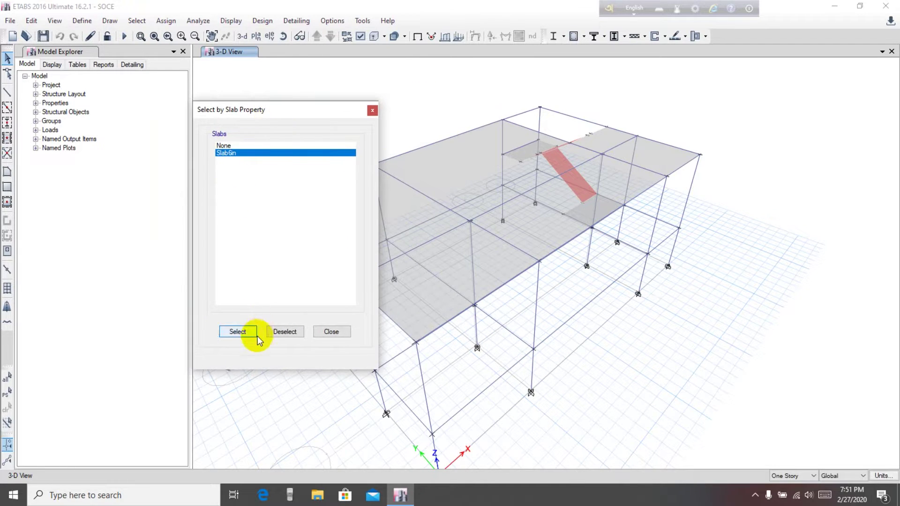
{"action": "left_click", "coordinate": [233, 333]}
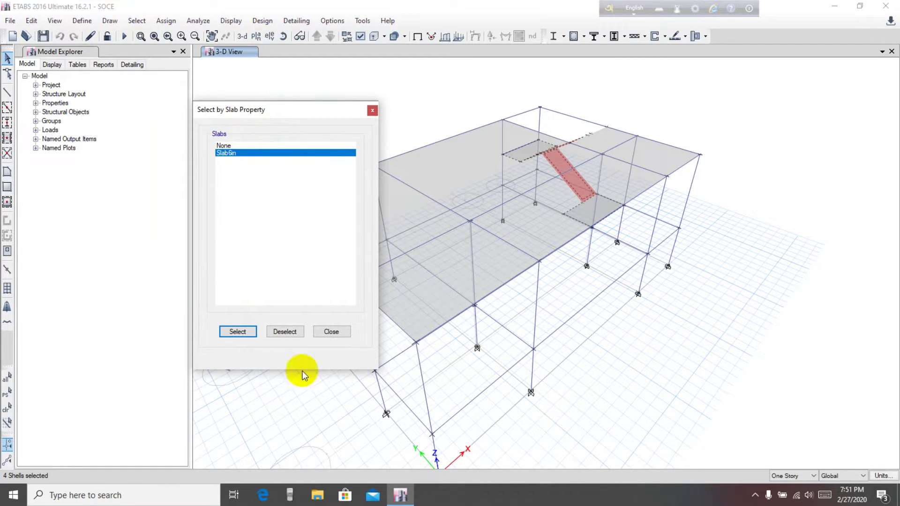
{"action": "left_click", "coordinate": [331, 332]}
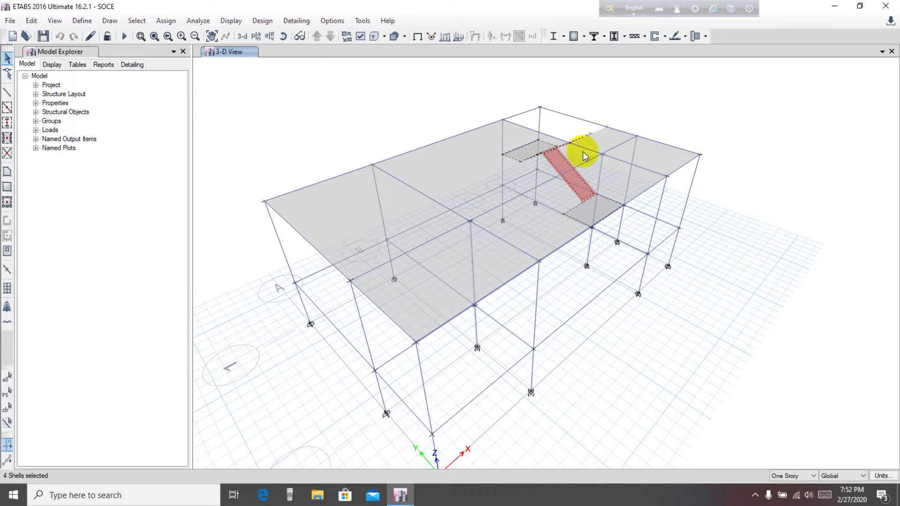
- Add the six remaining floor panels (right, central, left and front-left) to the selection
{"action": "left_click", "coordinate": [659, 161]}
{"action": "left_click", "coordinate": [550, 216]}
{"action": "left_click", "coordinate": [528, 226]}
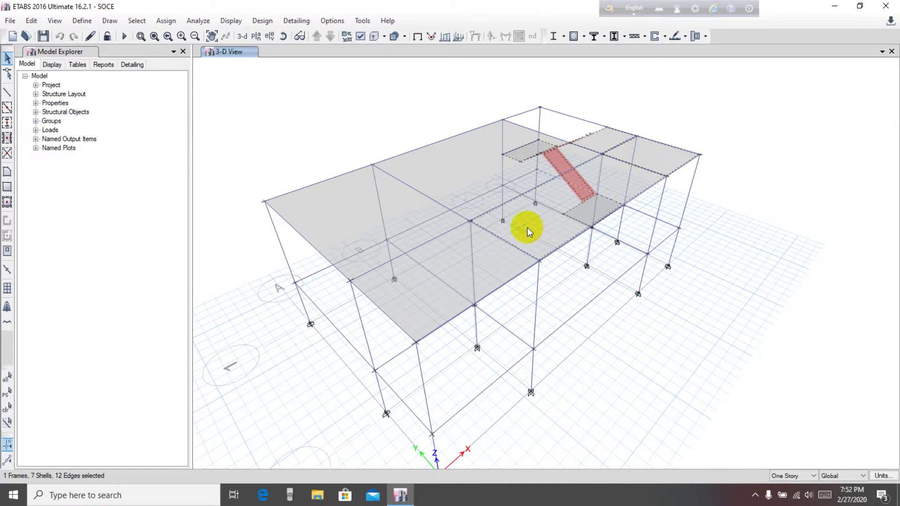
{"action": "left_click", "coordinate": [475, 180]}
{"action": "left_click", "coordinate": [375, 234]}
{"action": "left_click", "coordinate": [405, 259]}
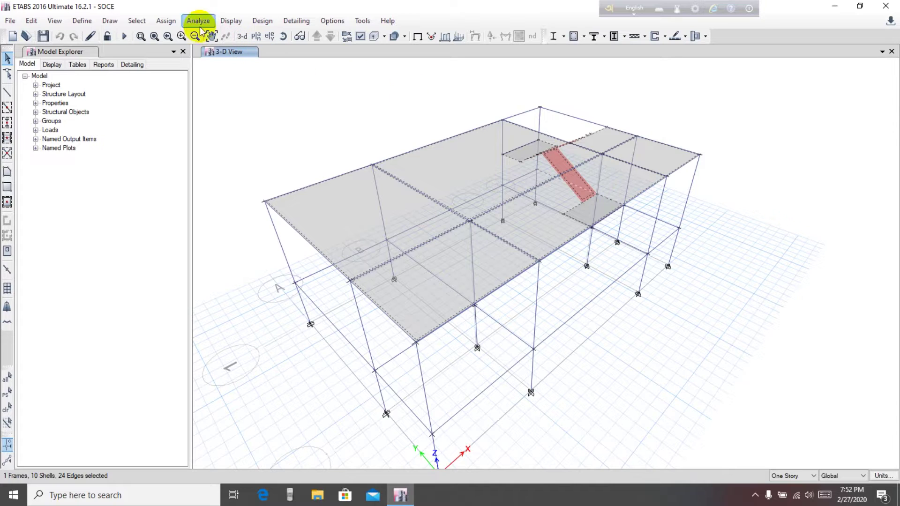
- In Floor Auto Mesh Options, choose meshing the floors into 2 by 2 elements
{"action": "left_click", "coordinate": [165, 22]}
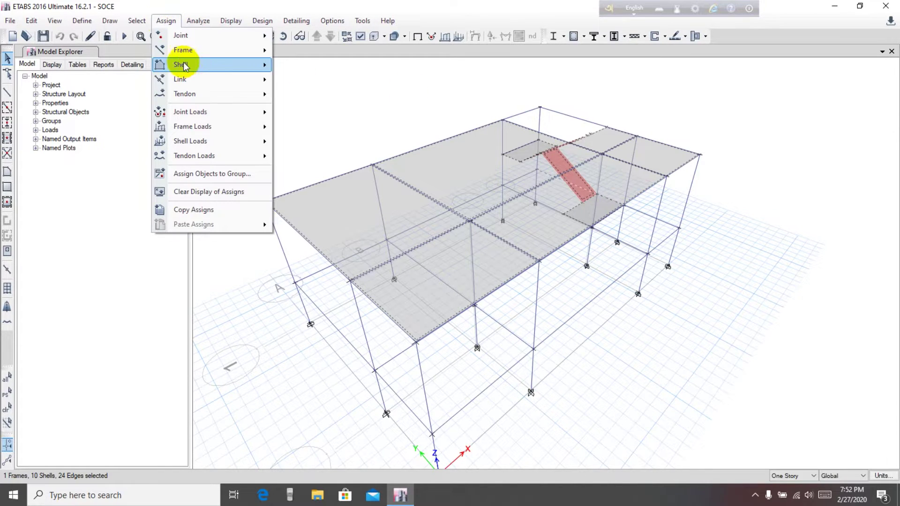
{"action": "mouse_move", "coordinate": [197, 66]}
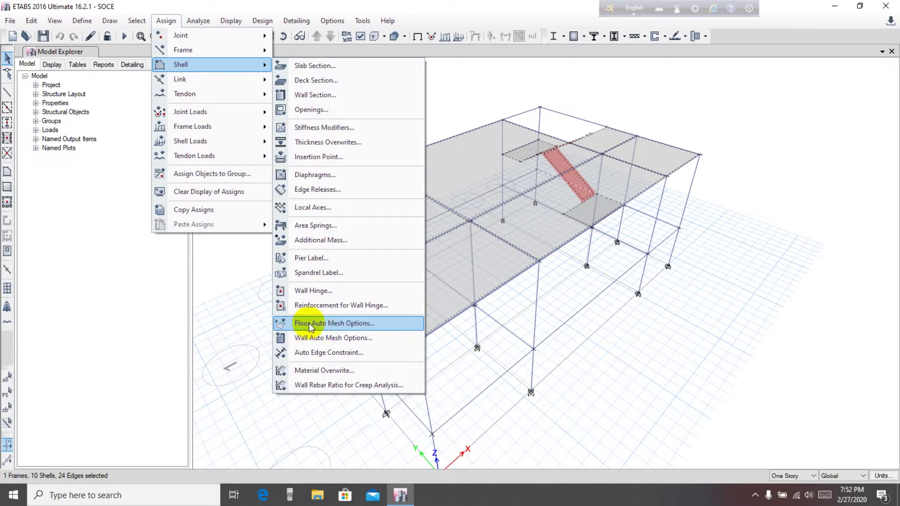
{"action": "left_click", "coordinate": [365, 324]}
{"action": "left_click_drag", "start_coordinate": [444, 131], "coordinate": [263, 100]}
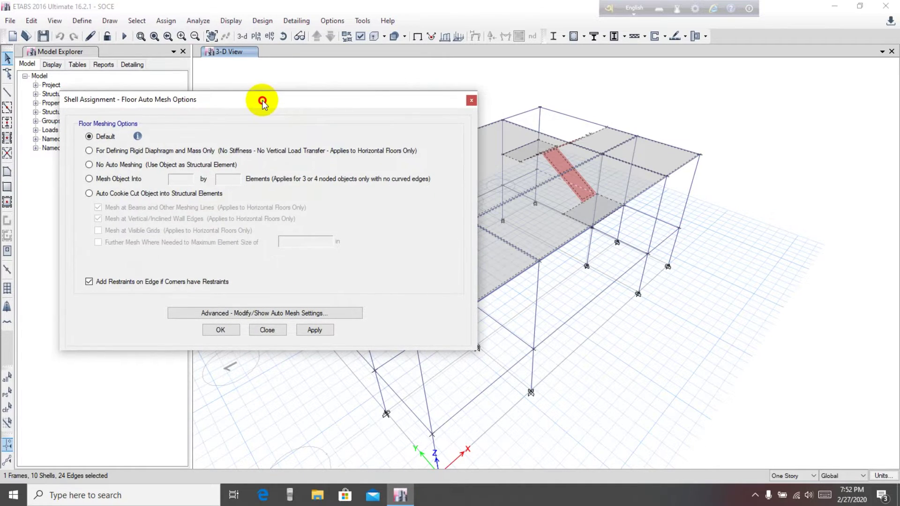
{"action": "left_click", "coordinate": [90, 180]}
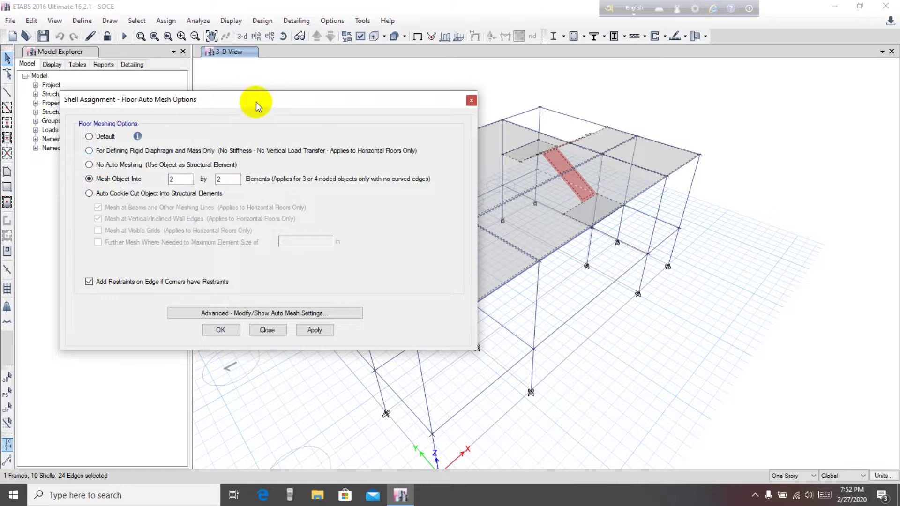
{"action": "left_click_drag", "start_coordinate": [257, 101], "coordinate": [255, 91]}
{"action": "left_click", "coordinate": [183, 171]}
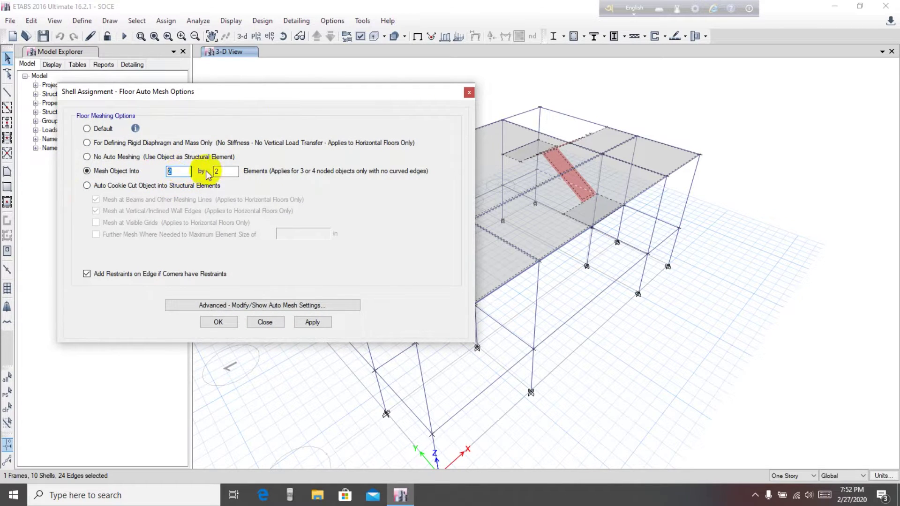
{"action": "double_click", "coordinate": [225, 172]}
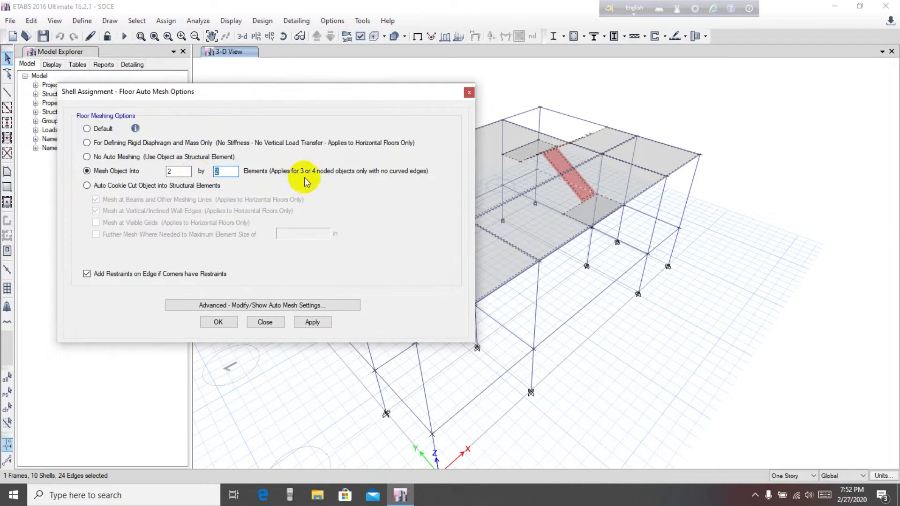
- Change the advanced maximum mesh size from 4 ft to 2 ft and apply the mesh
{"action": "left_click", "coordinate": [281, 306]}
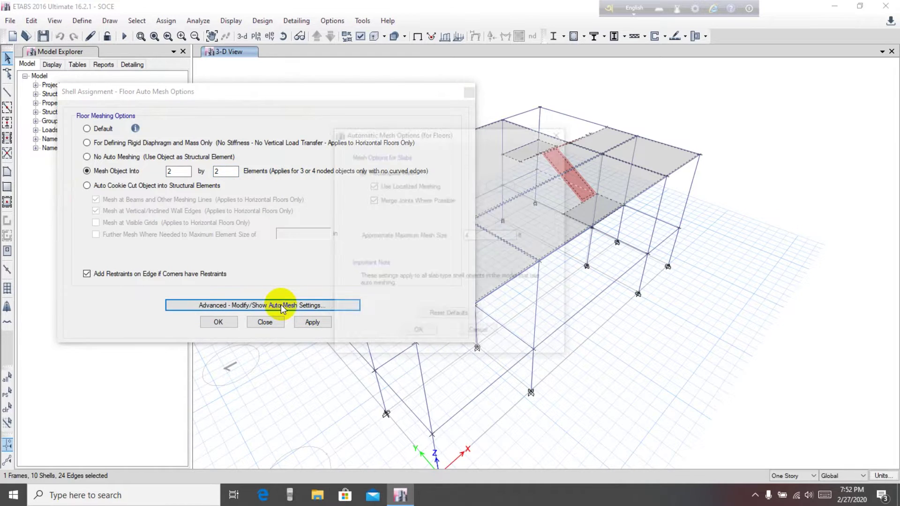
{"action": "left_click_drag", "start_coordinate": [451, 131], "coordinate": [318, 151]}
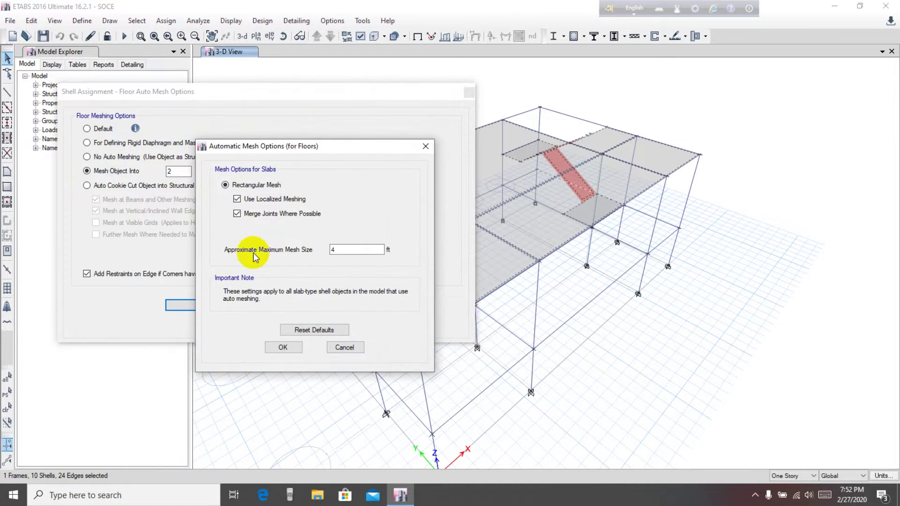
{"action": "left_click", "coordinate": [346, 252]}
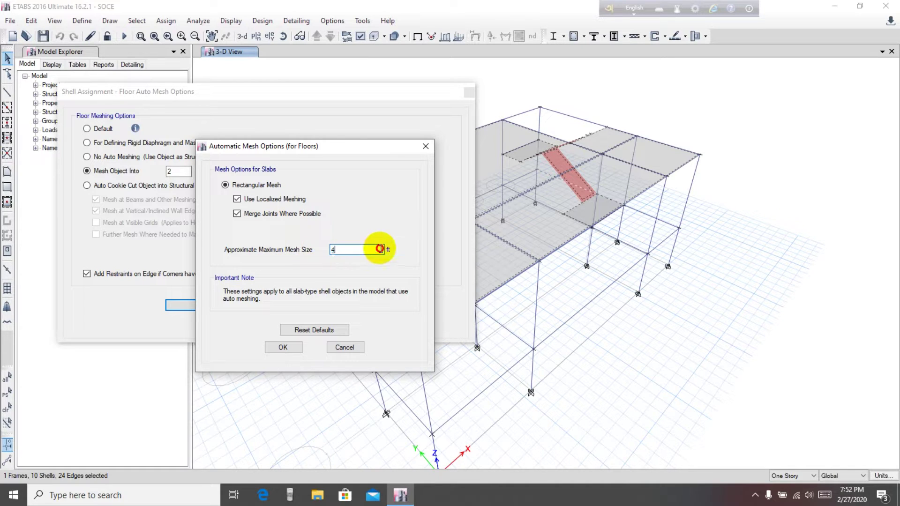
{"action": "left_click_drag", "start_coordinate": [380, 249], "coordinate": [313, 249]}
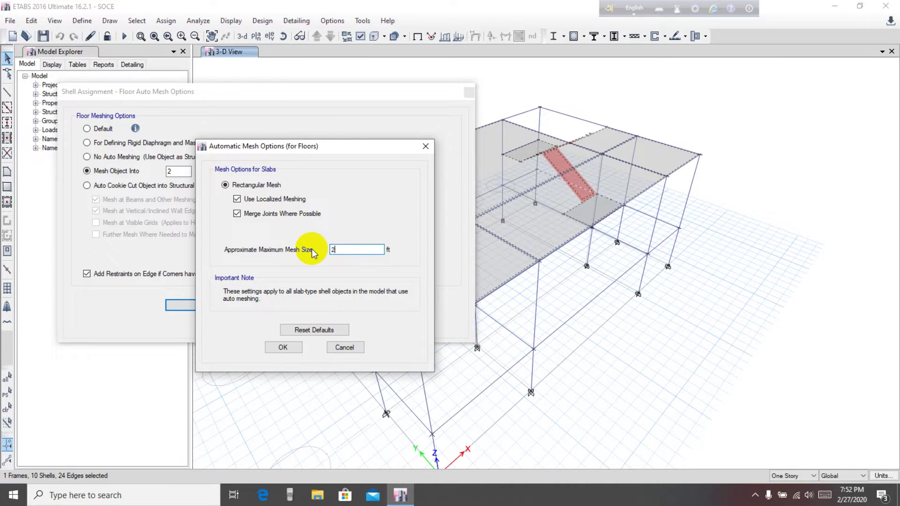
{"action": "left_click", "coordinate": [285, 348]}
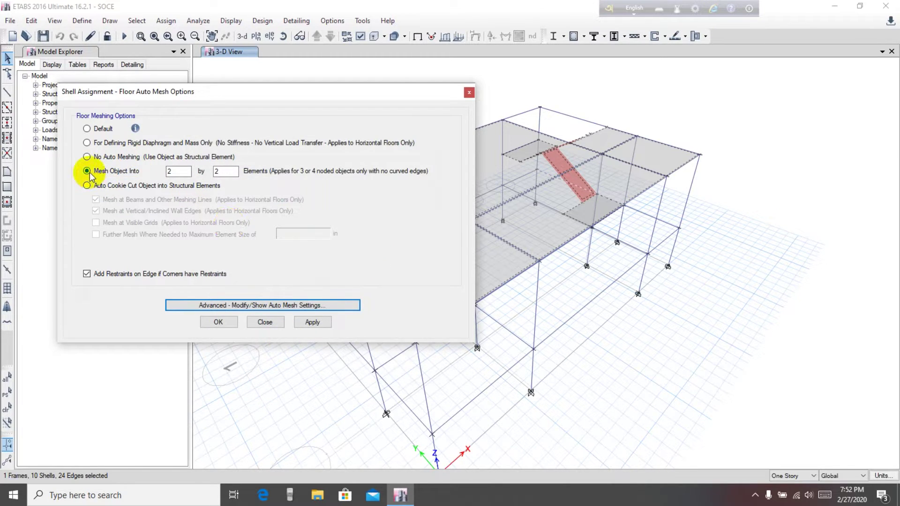
{"action": "left_click_drag", "start_coordinate": [192, 171], "coordinate": [174, 172]}
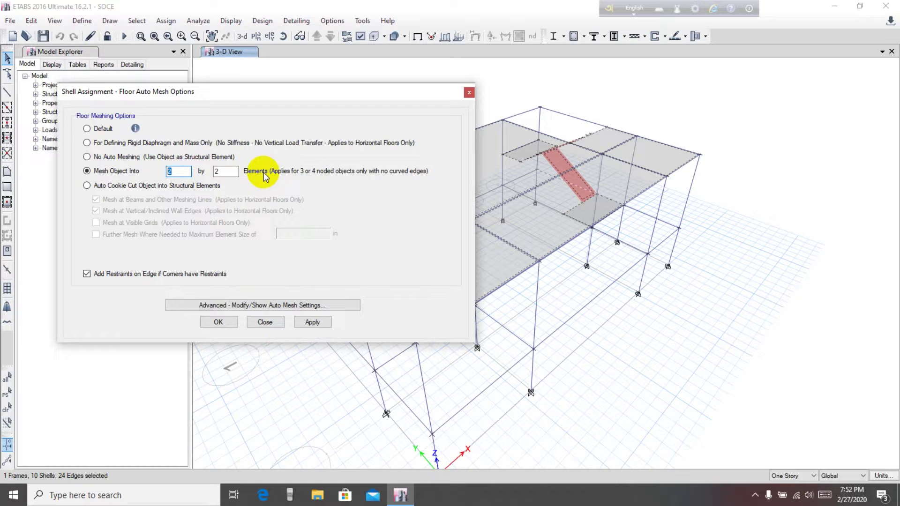
{"action": "left_click", "coordinate": [316, 326]}
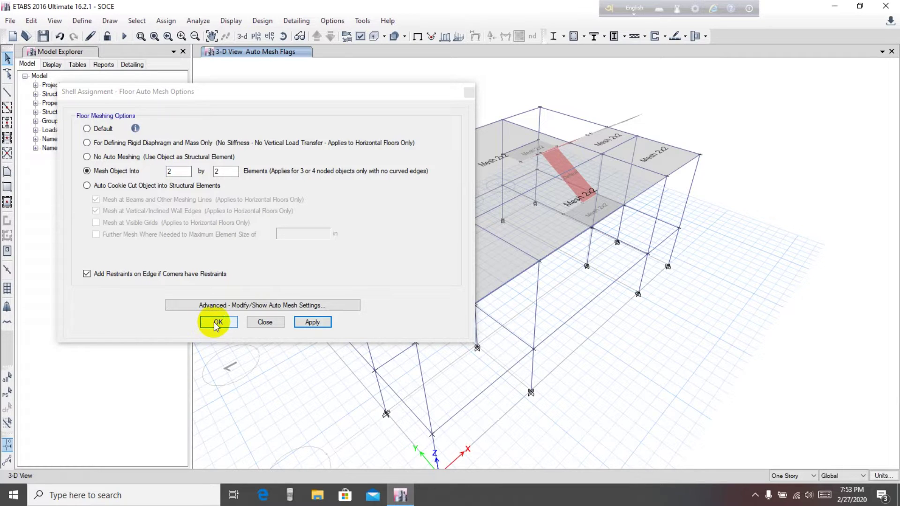
- Return to 2 by 2 element meshing, confirm the 2 ft rectangular mesh settings, then apply and close
{"action": "left_click", "coordinate": [121, 187]}
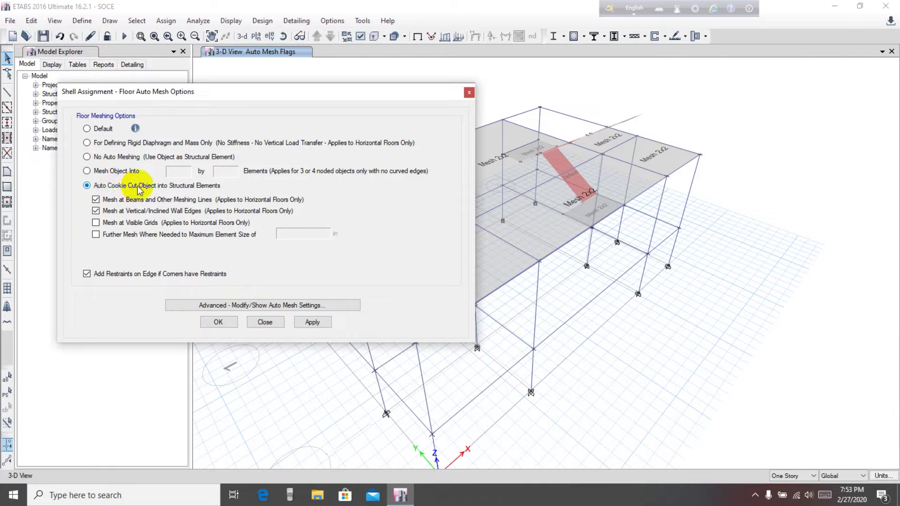
{"action": "left_click", "coordinate": [97, 173]}
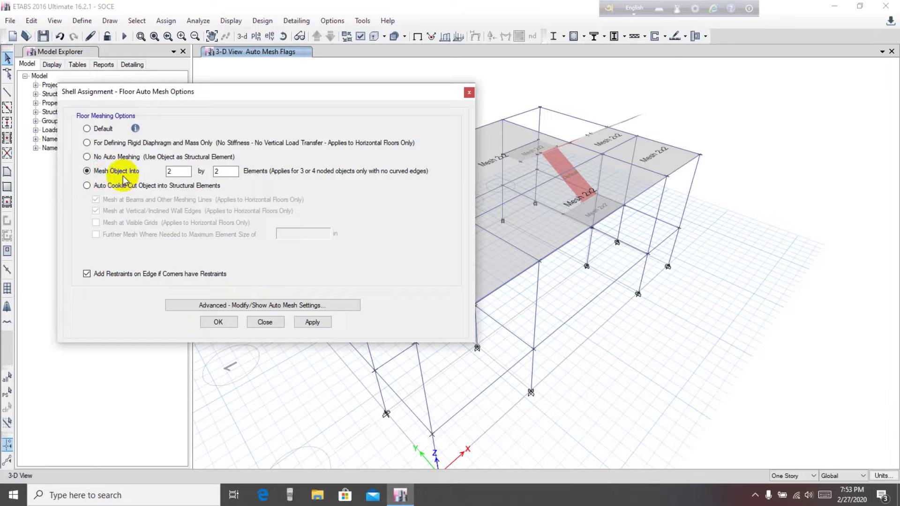
{"action": "double_click", "coordinate": [178, 172]}
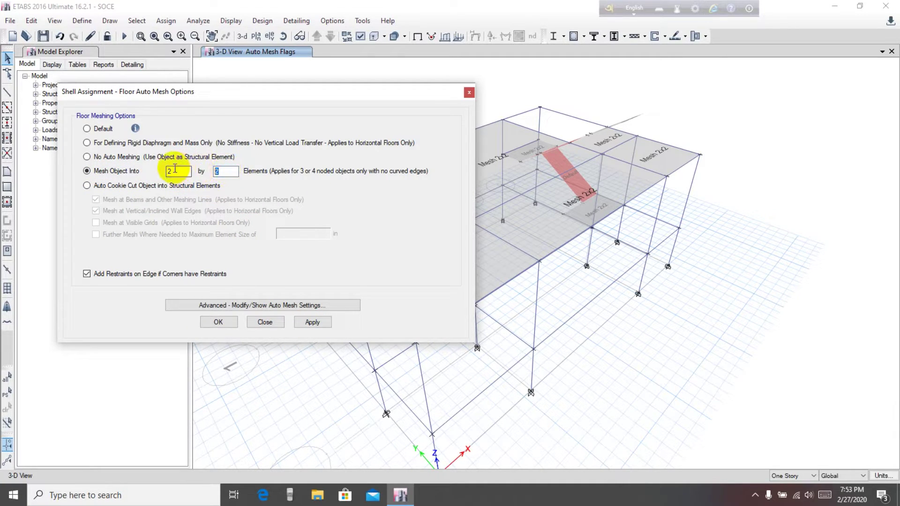
{"action": "double_click", "coordinate": [221, 171]}
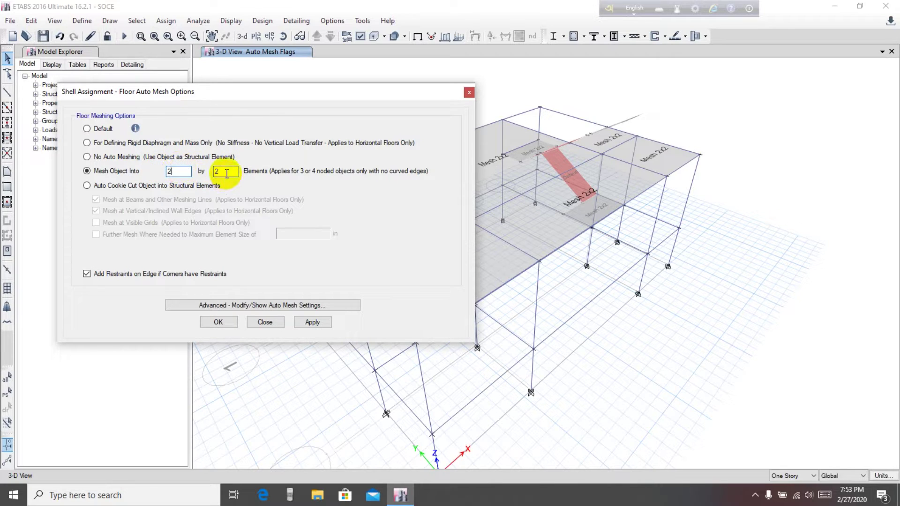
{"action": "left_click", "coordinate": [263, 305]}
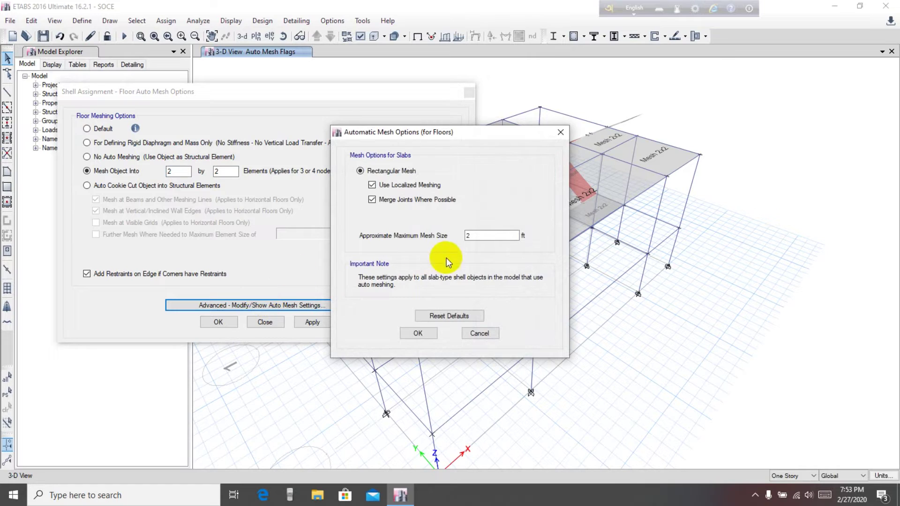
{"action": "left_click", "coordinate": [418, 334]}
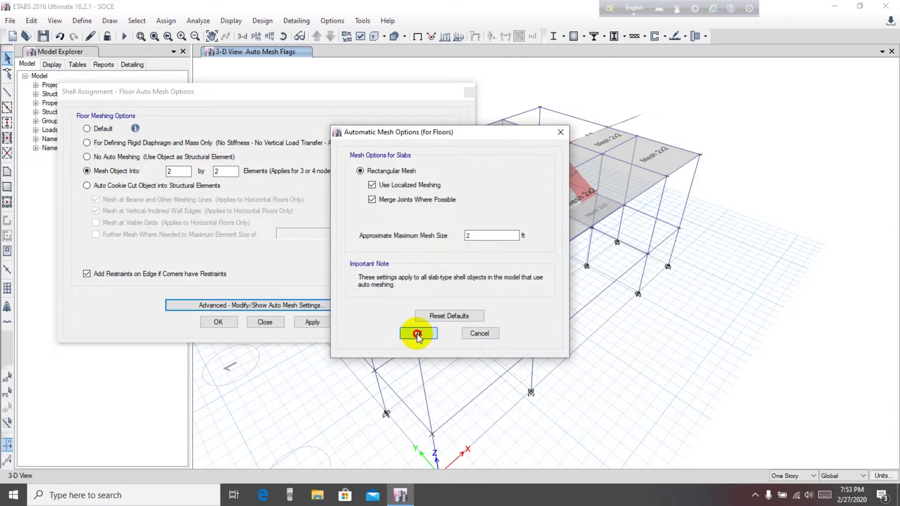
{"action": "left_click", "coordinate": [311, 324]}
{"action": "left_click", "coordinate": [219, 323]}
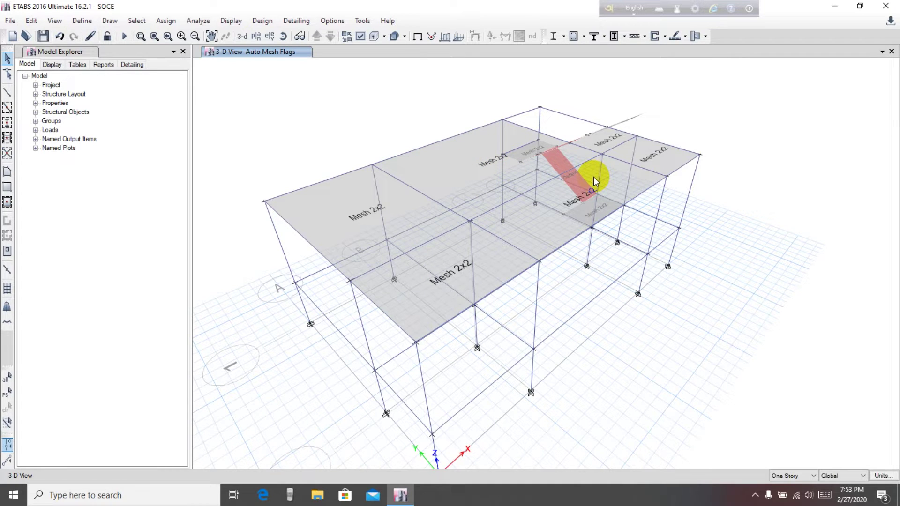
- Pan the 3-D view of the meshed model, briefly checking the Define and Assign menus
{"action": "middle_click_drag", "start_coordinate": [418, 115], "coordinate": [412, 117]}
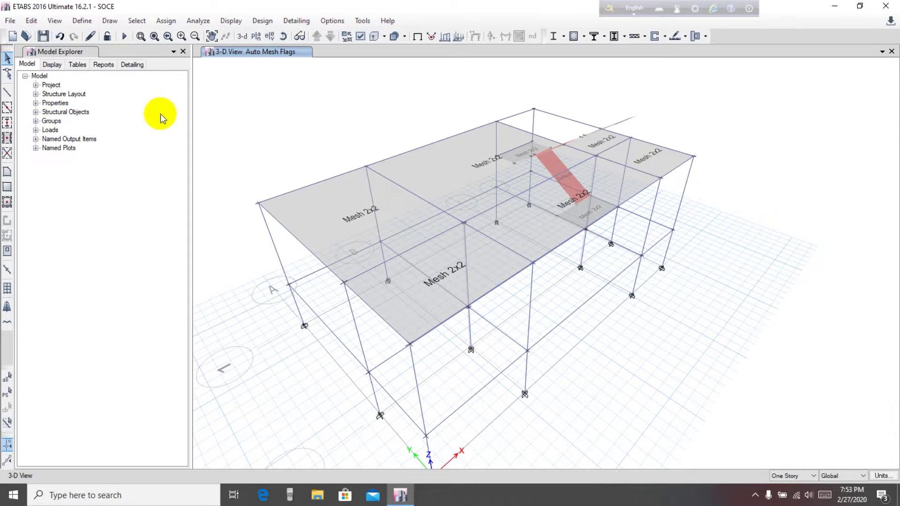
{"action": "left_click", "coordinate": [82, 21]}
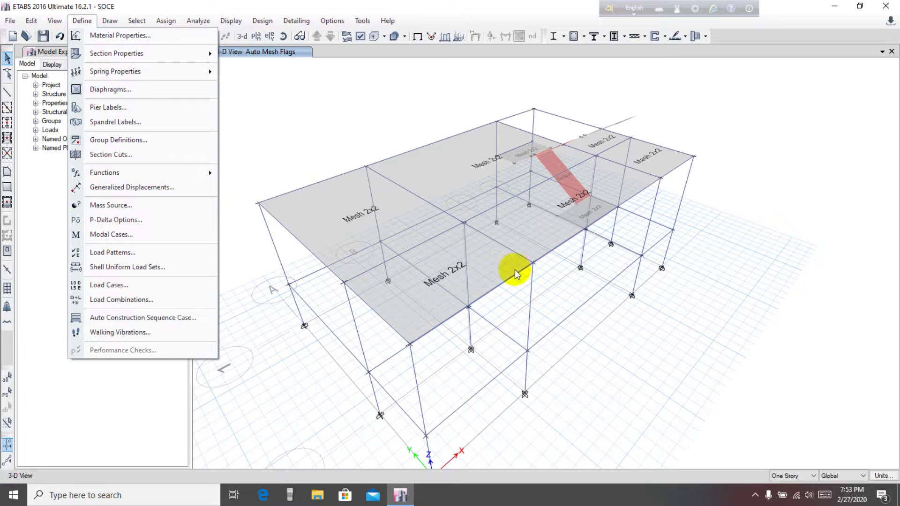
{"action": "left_click", "coordinate": [355, 117]}
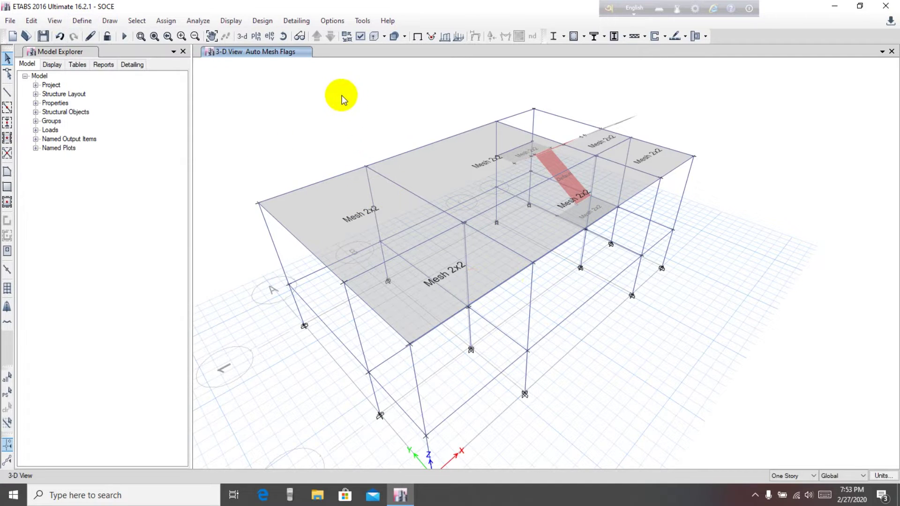
{"action": "left_click", "coordinate": [166, 21]}
{"action": "left_click_drag", "start_coordinate": [273, 61], "coordinate": [407, 127]}
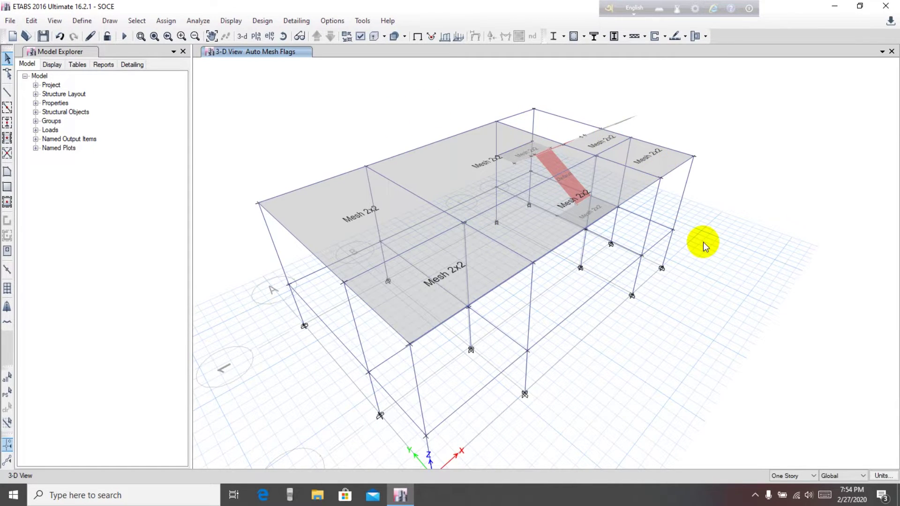
{"action": "mouse_move", "coordinate": [703, 242]}
{"action": "middle_mouse_down"}
{"action": "mouse_move", "coordinate": [710, 263]}
{"action": "mouse_move", "coordinate": [706, 246]}
{"action": "middle_mouse_up"}
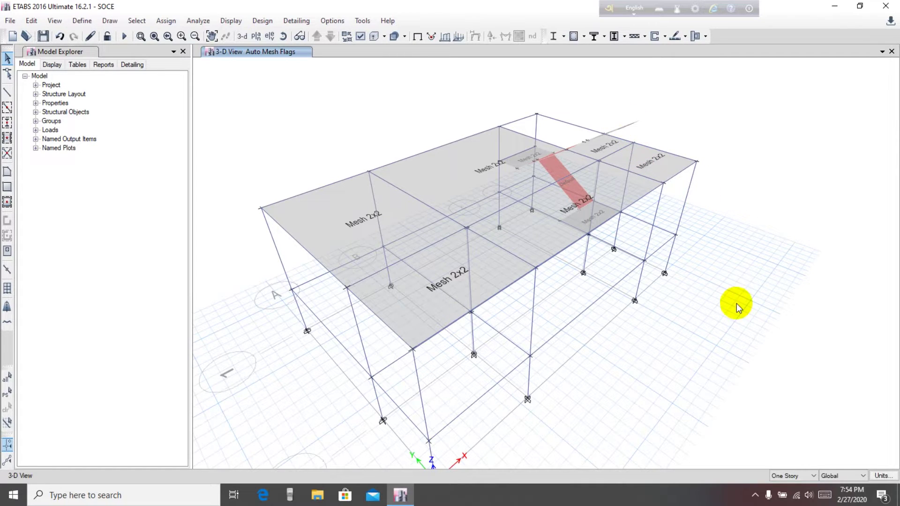
{"action": "mouse_move", "coordinate": [736, 303]}
{"action": "middle_mouse_down", "text": "shift"}
{"action": "mouse_move", "coordinate": [735, 313]}
{"action": "mouse_move", "coordinate": [720, 311]}
{"action": "mouse_move", "coordinate": [769, 291]}
{"action": "mouse_move", "coordinate": [765, 312]}
{"action": "mouse_move", "coordinate": [748, 308]}
{"action": "mouse_move", "coordinate": [766, 271]}
{"action": "mouse_move", "coordinate": [749, 303]}
{"action": "middle_mouse_up", "text": "shift"}
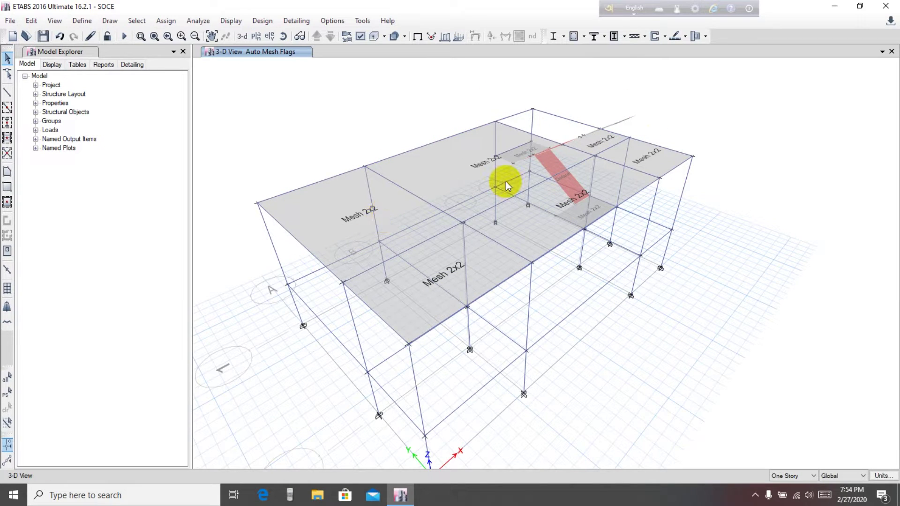
- Rotate the 3-D view to inspect the stair side of the model
{"action": "left_click", "coordinate": [283, 36]}
{"action": "left_click_drag", "start_coordinate": [657, 159], "coordinate": [884, 160]}
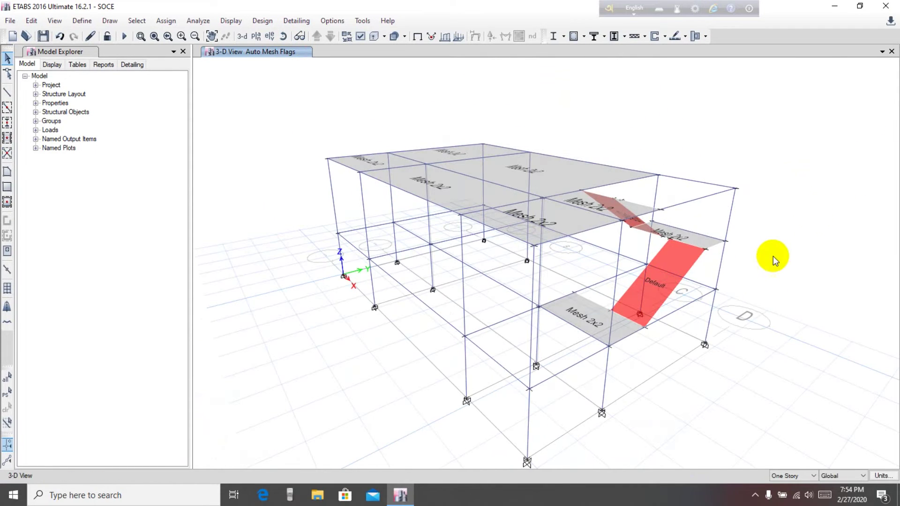
{"action": "left_click_drag", "start_coordinate": [768, 197], "coordinate": [650, 260]}
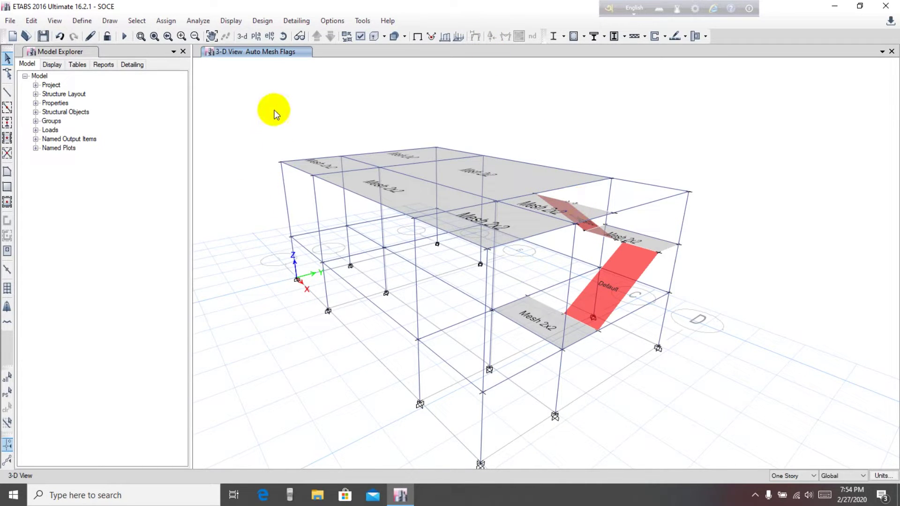
{"action": "left_click", "coordinate": [28, 21]}
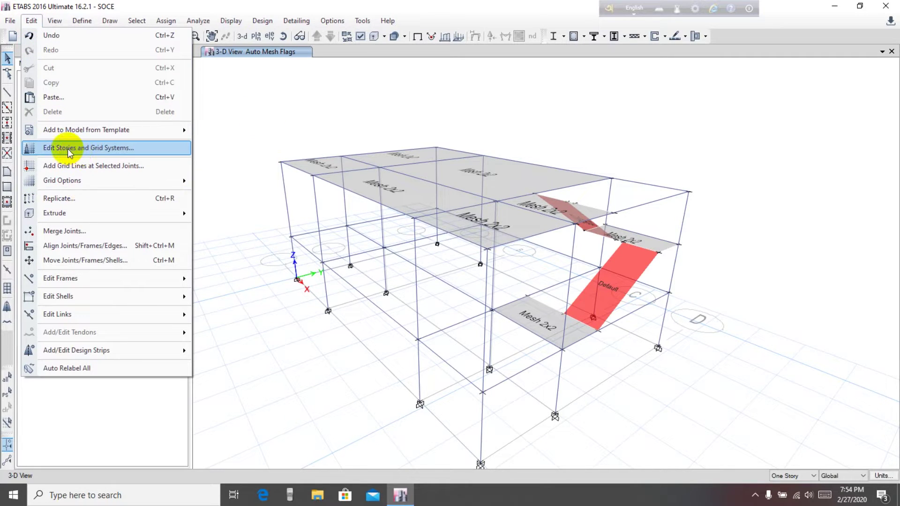
- Quick Add three storeys in the Story and Grid System data and confirm
{"action": "left_click", "coordinate": [114, 148]}
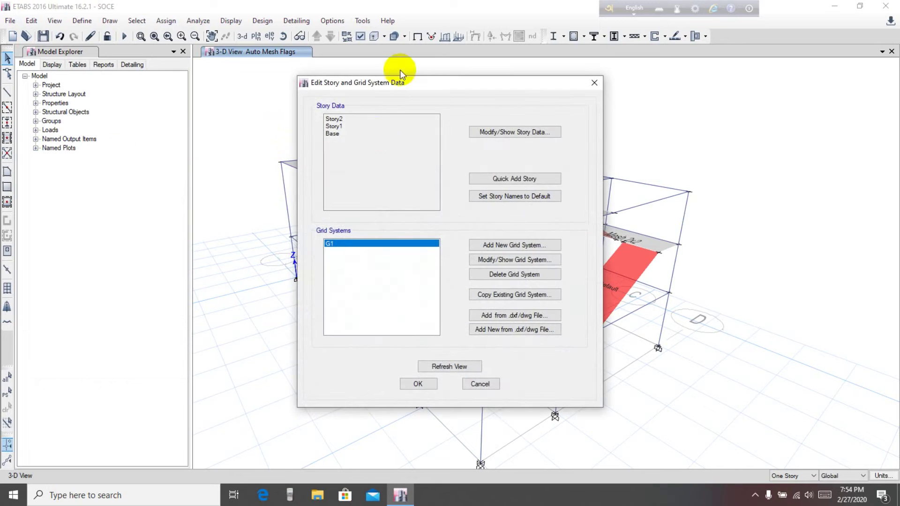
{"action": "left_click_drag", "start_coordinate": [424, 86], "coordinate": [207, 91]}
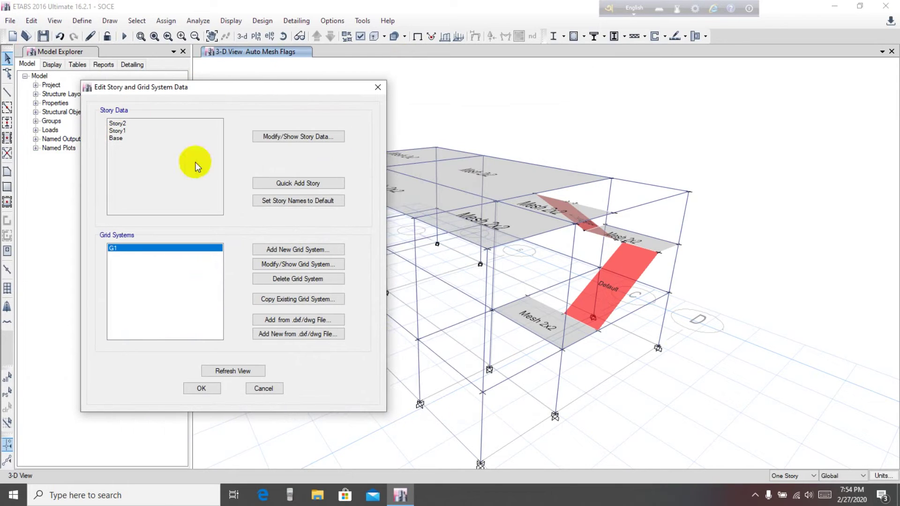
{"action": "left_click", "coordinate": [291, 185]}
{"action": "left_click", "coordinate": [292, 185]}
{"action": "left_click", "coordinate": [292, 185]}
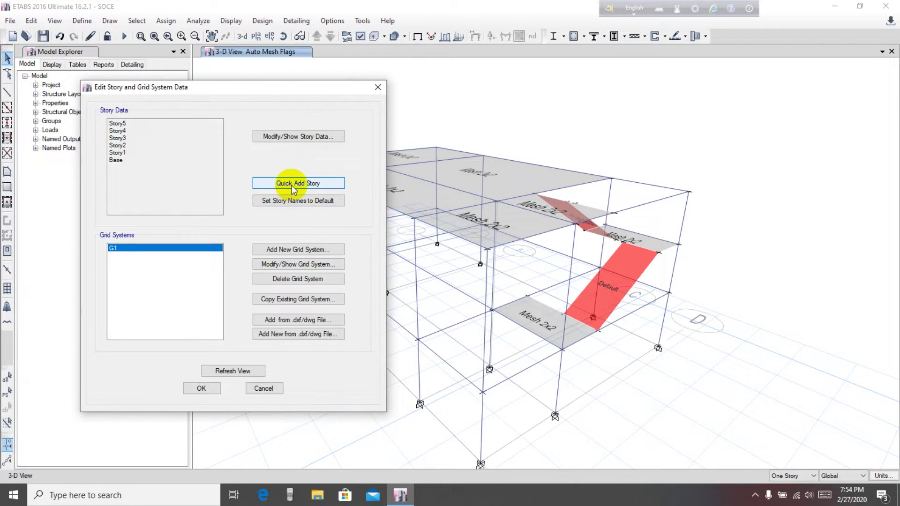
{"action": "left_click_drag", "start_coordinate": [159, 89], "coordinate": [146, 88]}
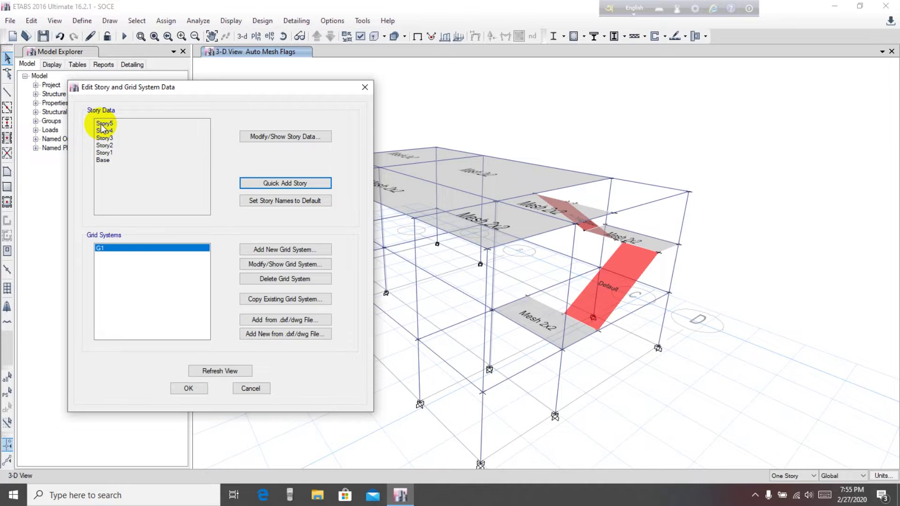
{"action": "left_click_drag", "start_coordinate": [155, 87], "coordinate": [141, 88]}
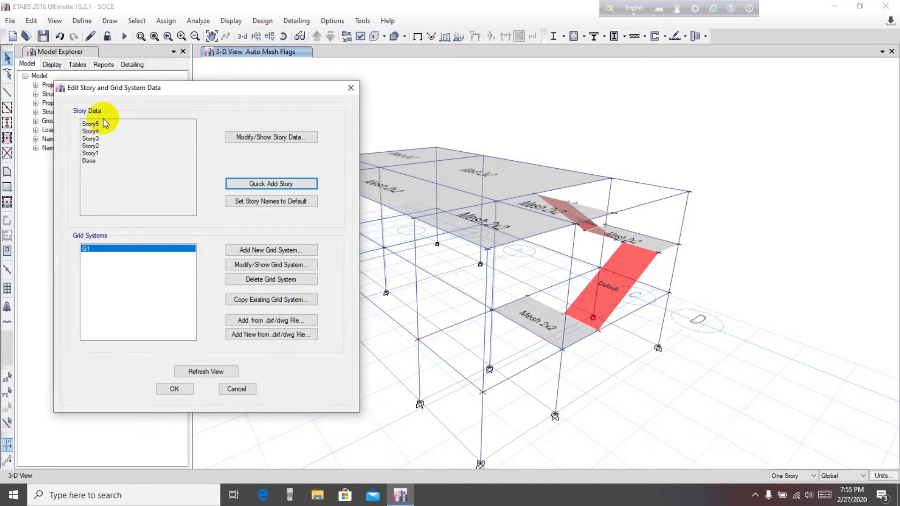
{"action": "left_click", "coordinate": [174, 389]}
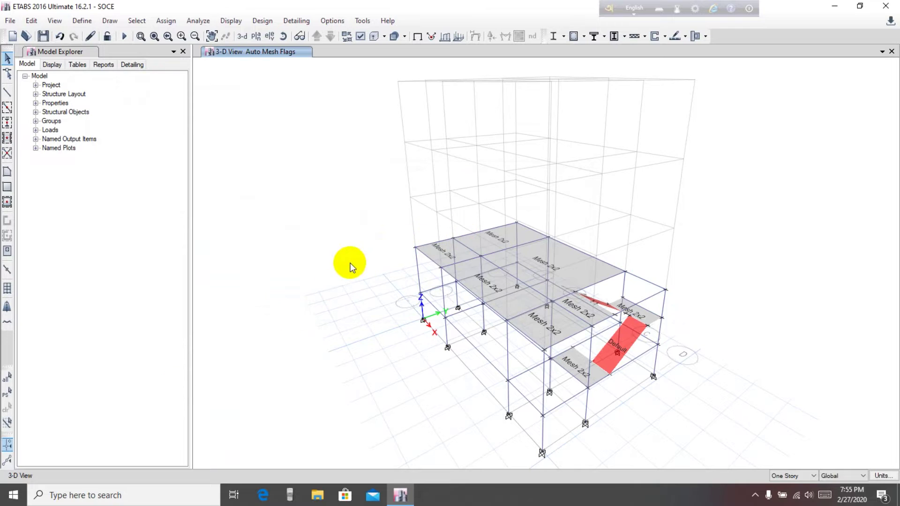
{"action": "middle_click_drag", "start_coordinate": [350, 266], "coordinate": [296, 294]}
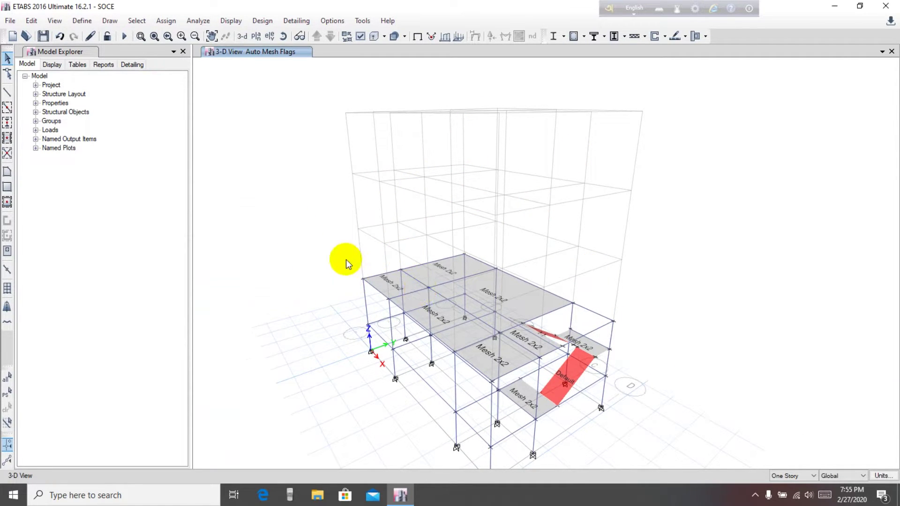
- Show the Story2 floor plan at Z = 16 ft
{"action": "left_click", "coordinate": [257, 39]}
{"action": "left_click", "coordinate": [388, 234]}
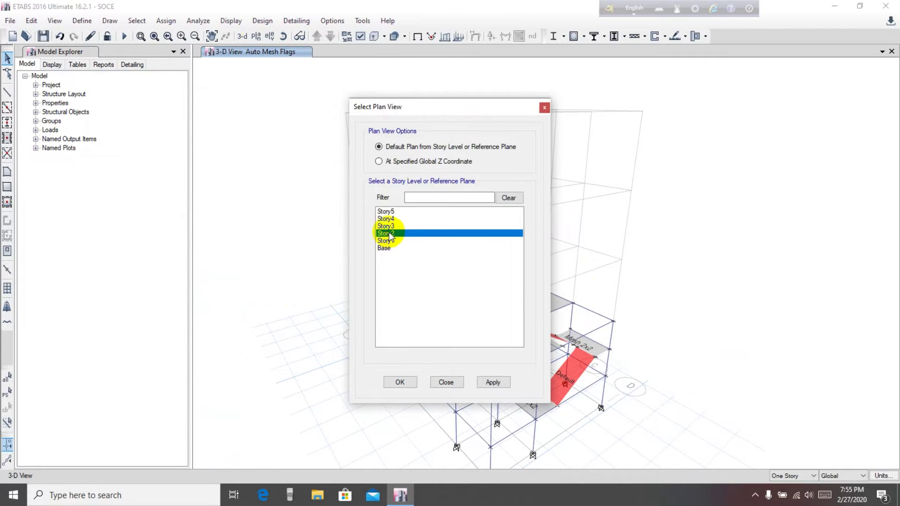
{"action": "left_click", "coordinate": [492, 383]}
{"action": "left_click", "coordinate": [400, 382]}
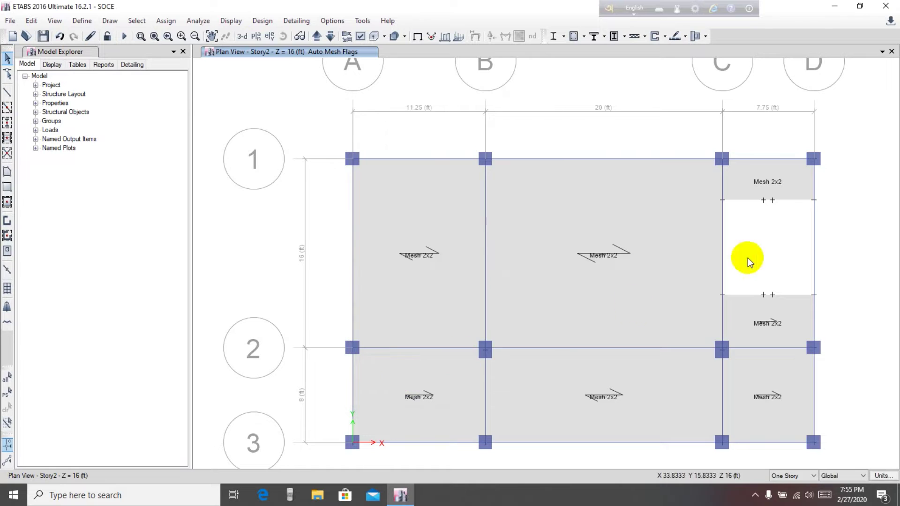
{"action": "middle_click_drag", "start_coordinate": [867, 217], "coordinate": [783, 172]}
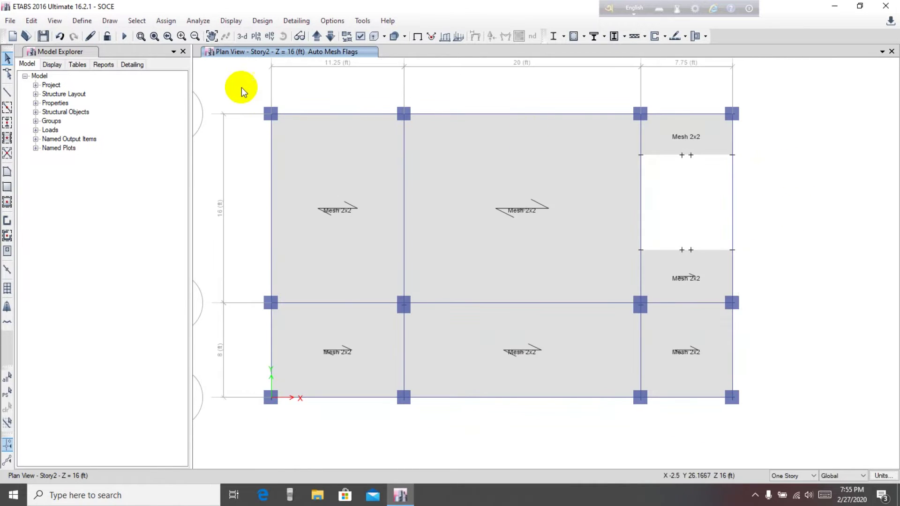
- Window-select all joints, frames and slabs on the Story2 plan
{"action": "left_click_drag", "start_coordinate": [237, 95], "coordinate": [777, 441]}
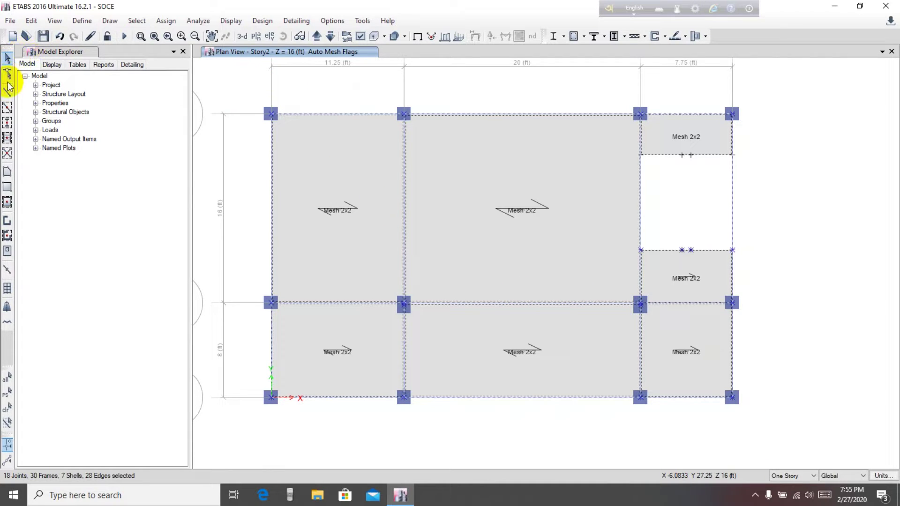
{"action": "left_click", "coordinate": [5, 58]}
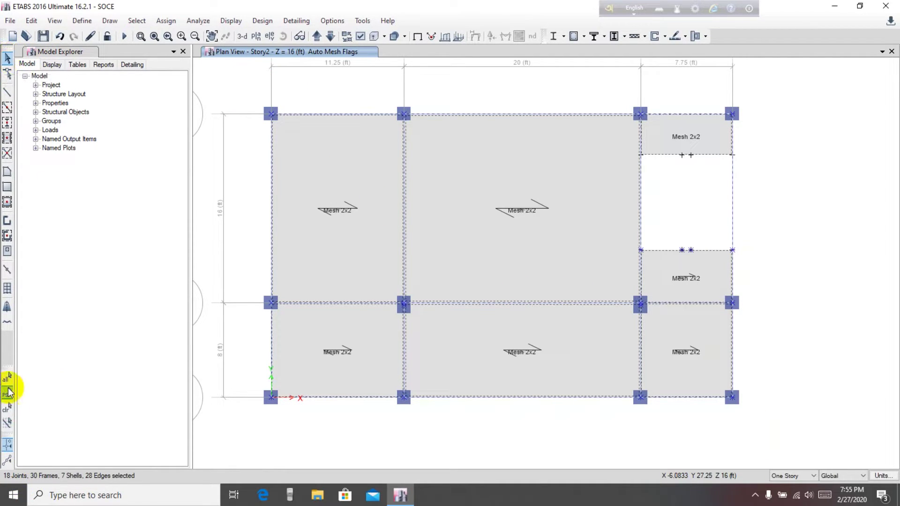
{"action": "left_click", "coordinate": [7, 422]}
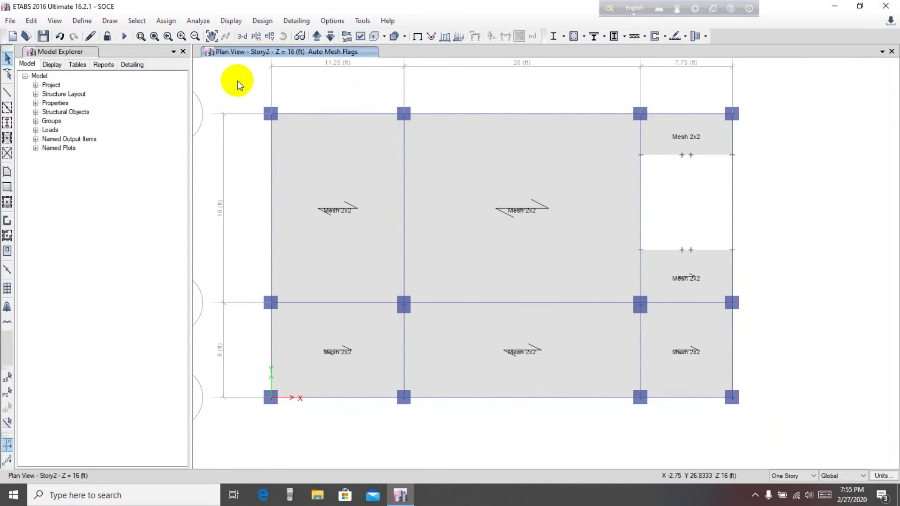
{"action": "left_click_drag", "start_coordinate": [238, 81], "coordinate": [774, 432]}
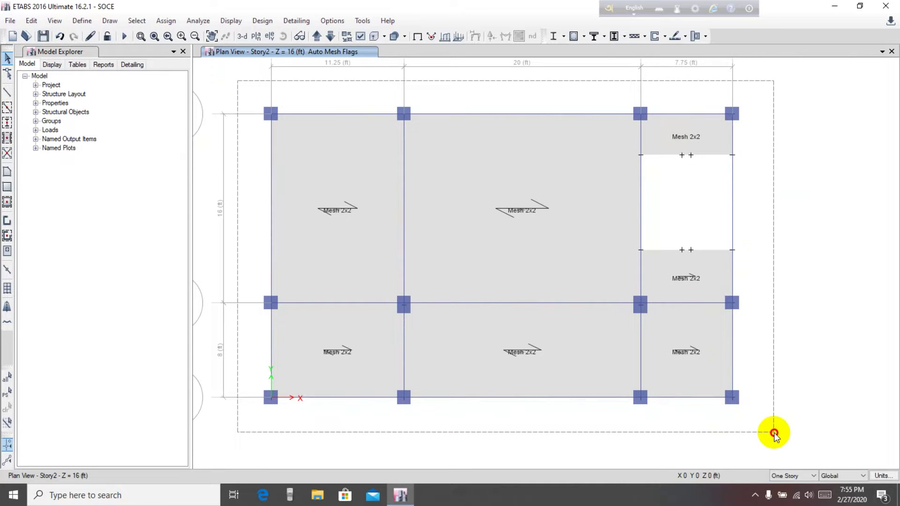
{"action": "left_click_drag", "start_coordinate": [774, 433], "coordinate": [774, 432]}
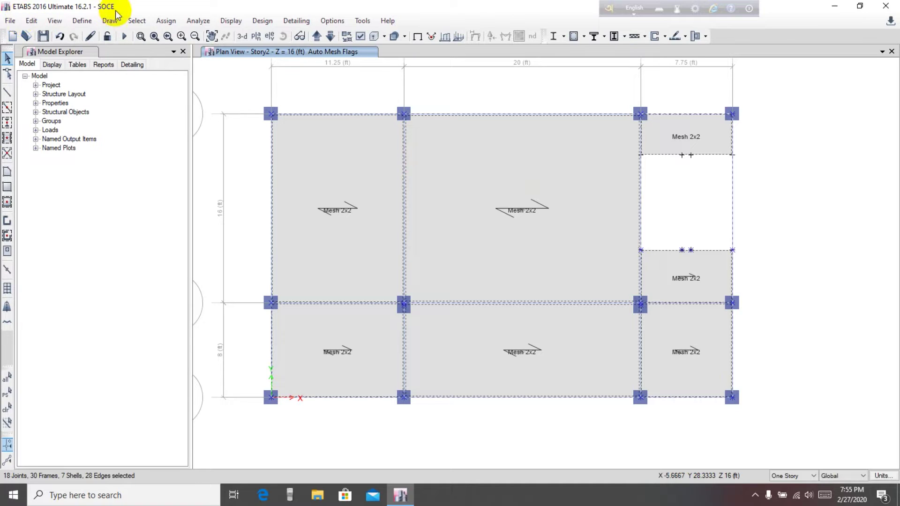
- Replicate the Story2 selection onto Story3, Story4 and Story5, then show the default 3-D view
{"action": "left_click", "coordinate": [32, 21]}
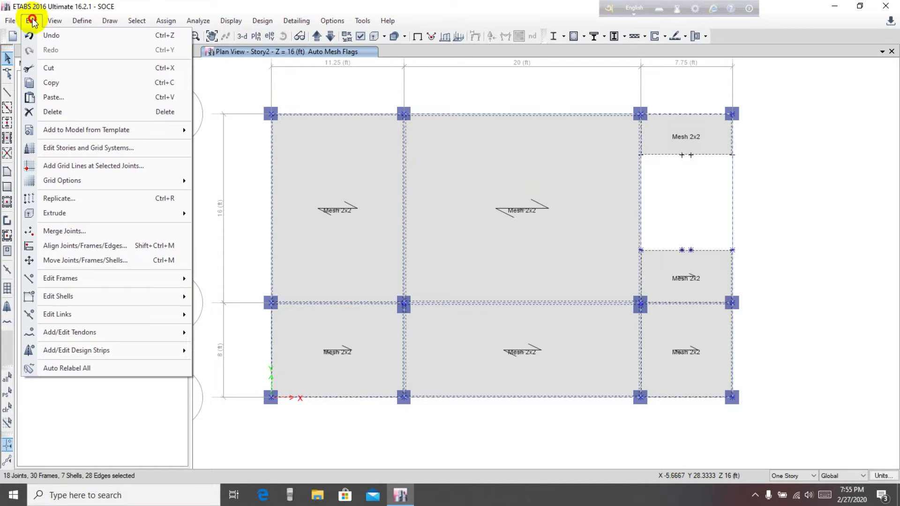
{"action": "left_click", "coordinate": [61, 199]}
{"action": "left_click_drag", "start_coordinate": [441, 124], "coordinate": [330, 116]}
{"action": "left_click", "coordinate": [415, 150]}
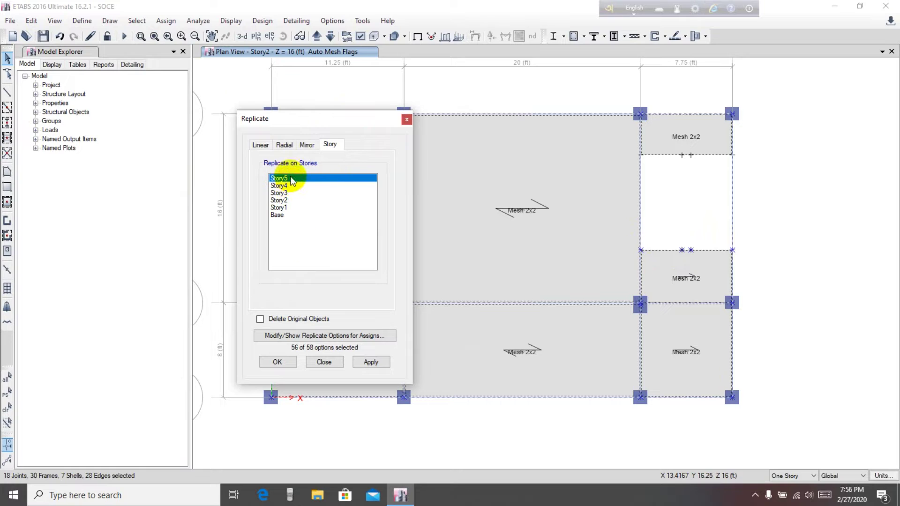
{"action": "left_click_drag", "start_coordinate": [289, 181], "coordinate": [291, 194]}
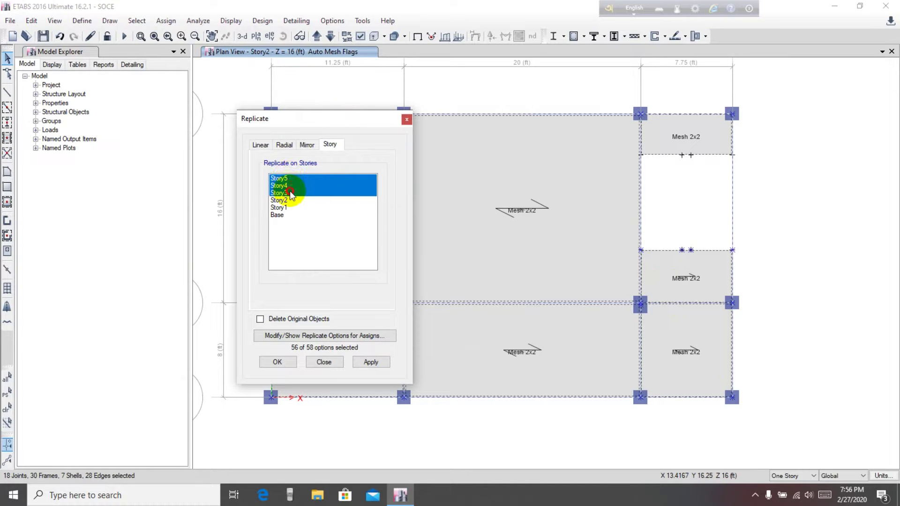
{"action": "left_click", "coordinate": [298, 249]}
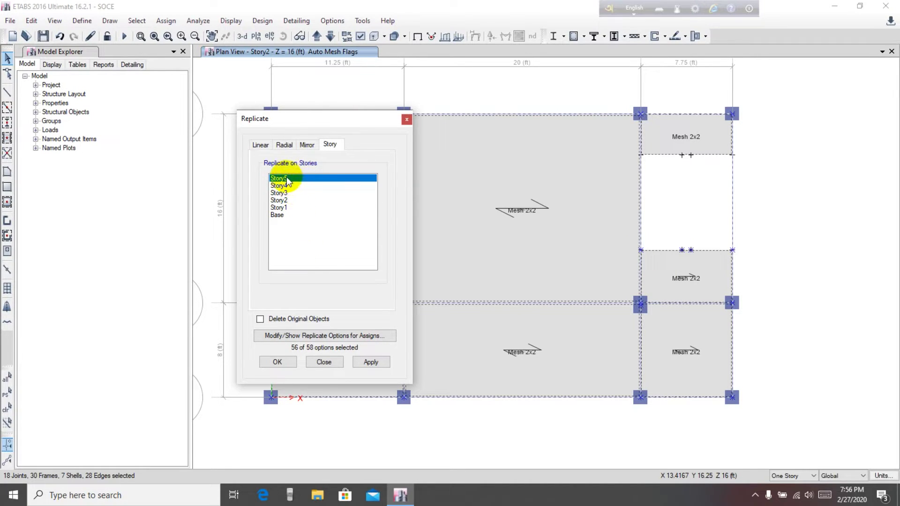
{"action": "left_click_drag", "start_coordinate": [289, 181], "coordinate": [289, 190]}
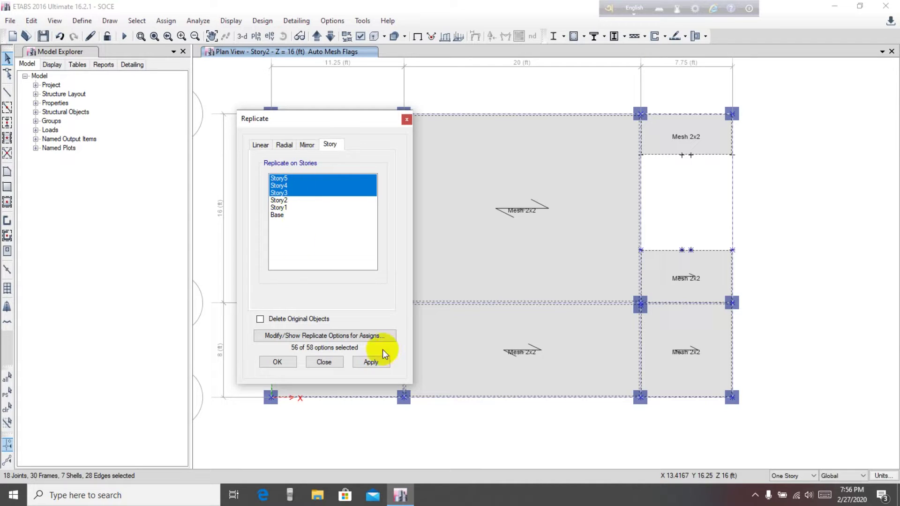
{"action": "left_click", "coordinate": [374, 363]}
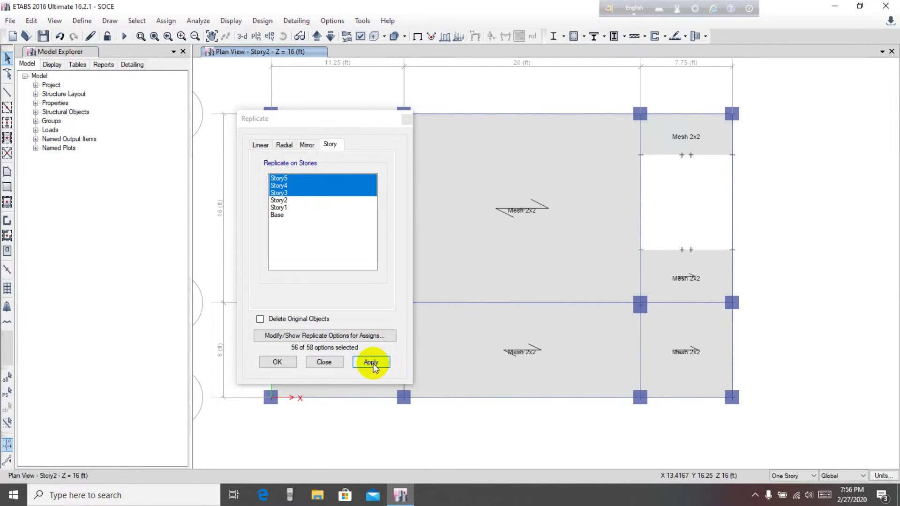
{"action": "left_click", "coordinate": [273, 363]}
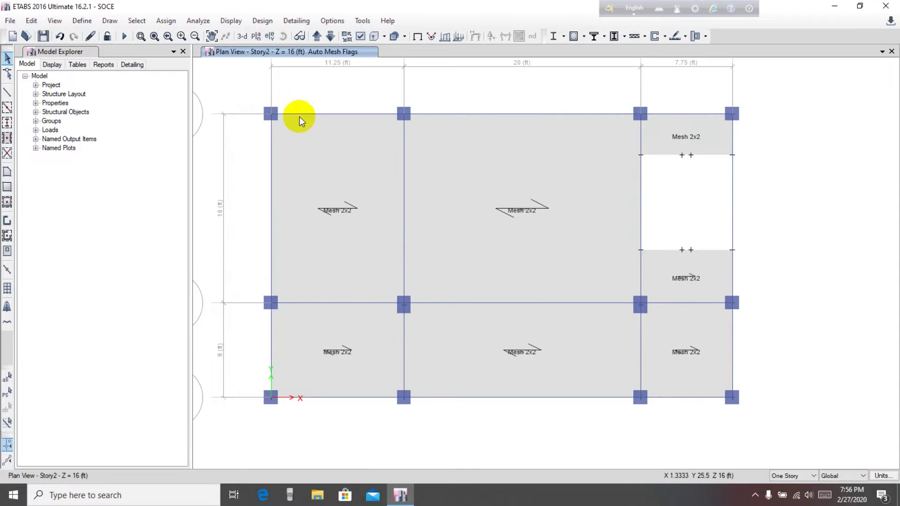
{"action": "left_click", "coordinate": [241, 37]}
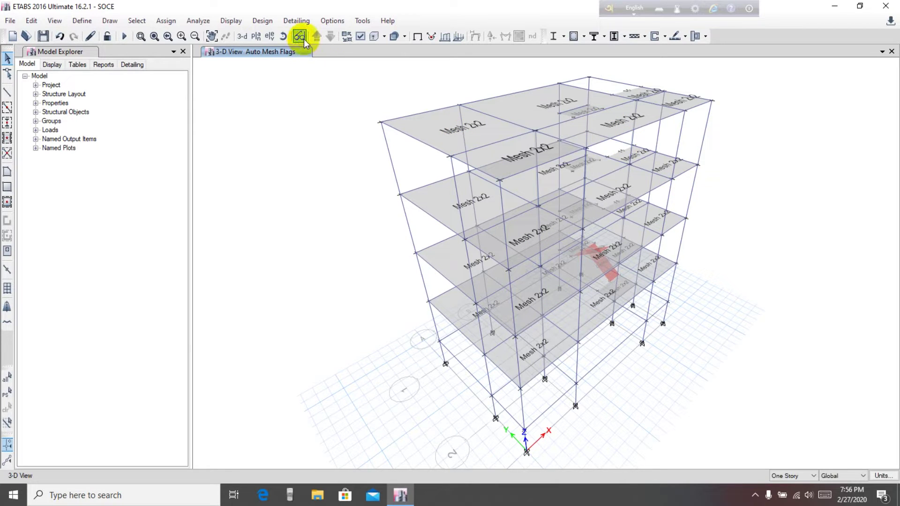
- Orbit the five-storey building to get a clear view of the stair flights
{"action": "left_click", "coordinate": [281, 36]}
{"action": "left_click_drag", "start_coordinate": [737, 214], "coordinate": [338, 189]}
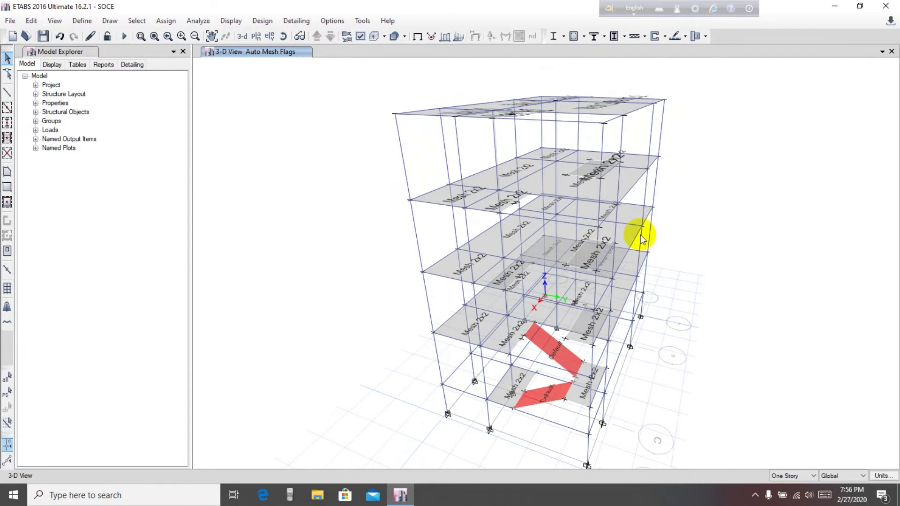
{"action": "left_click", "coordinate": [283, 37]}
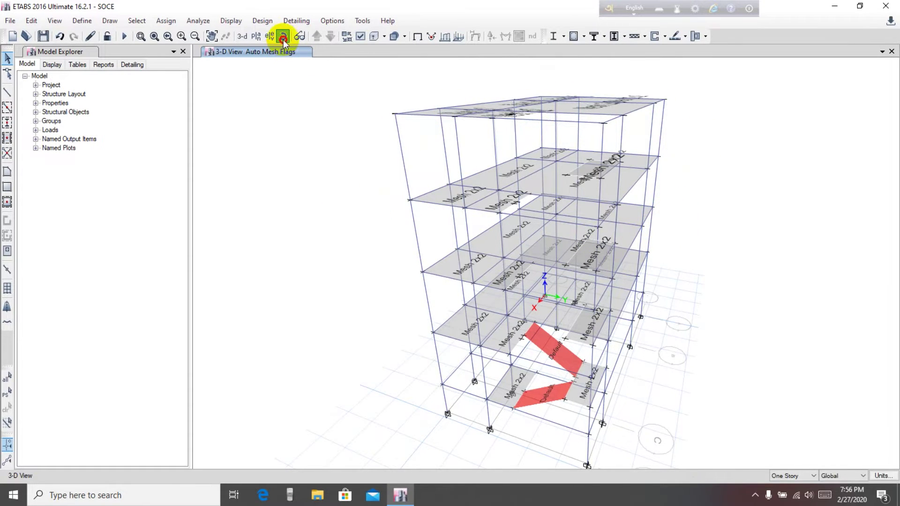
{"action": "left_click_drag", "start_coordinate": [471, 128], "coordinate": [696, 232]}
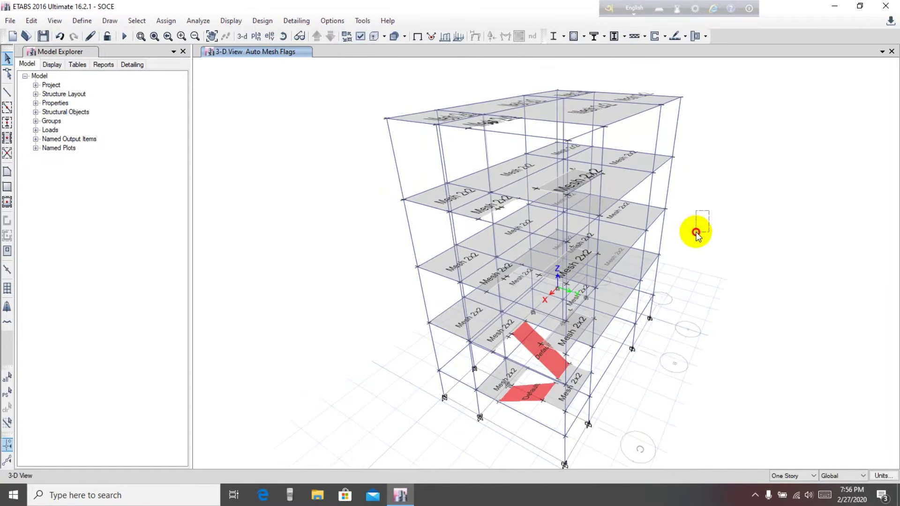
{"action": "left_click", "coordinate": [282, 36]}
{"action": "left_click_drag", "start_coordinate": [750, 206], "coordinate": [657, 229]}
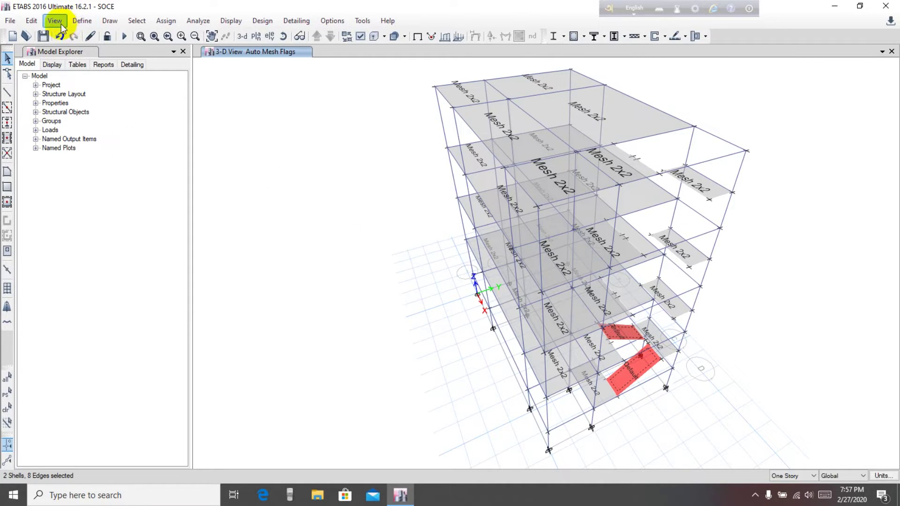
- Replicate the two stair flights onto Story3, Story4 and Story5 using the Replicate Story tab
{"action": "left_click", "coordinate": [30, 21]}
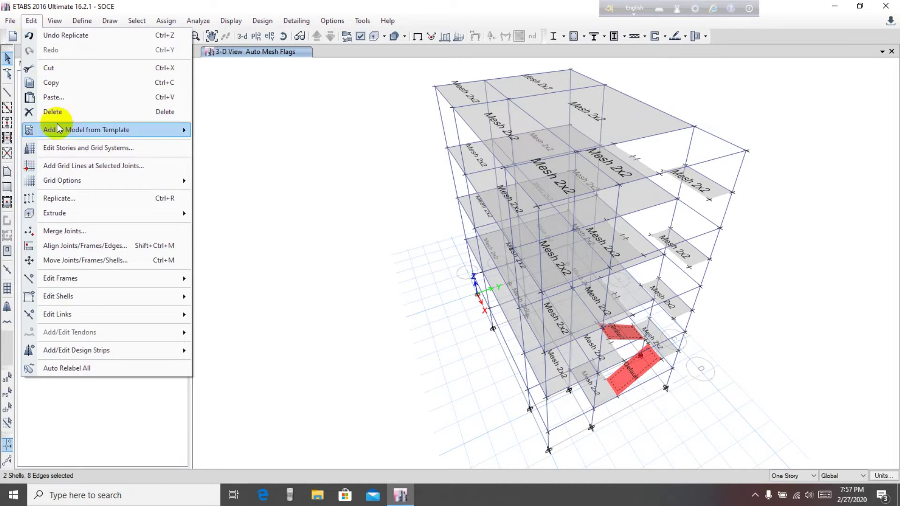
{"action": "left_click", "coordinate": [65, 198]}
{"action": "left_click_drag", "start_coordinate": [339, 123], "coordinate": [112, 93]}
{"action": "left_click", "coordinate": [115, 129]}
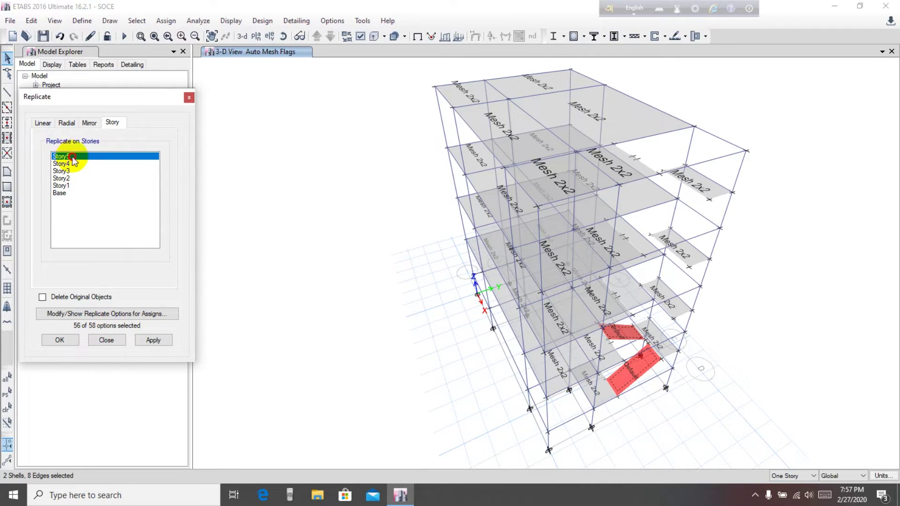
{"action": "left_click_drag", "start_coordinate": [60, 158], "coordinate": [61, 171]}
{"action": "left_click", "coordinate": [153, 339]}
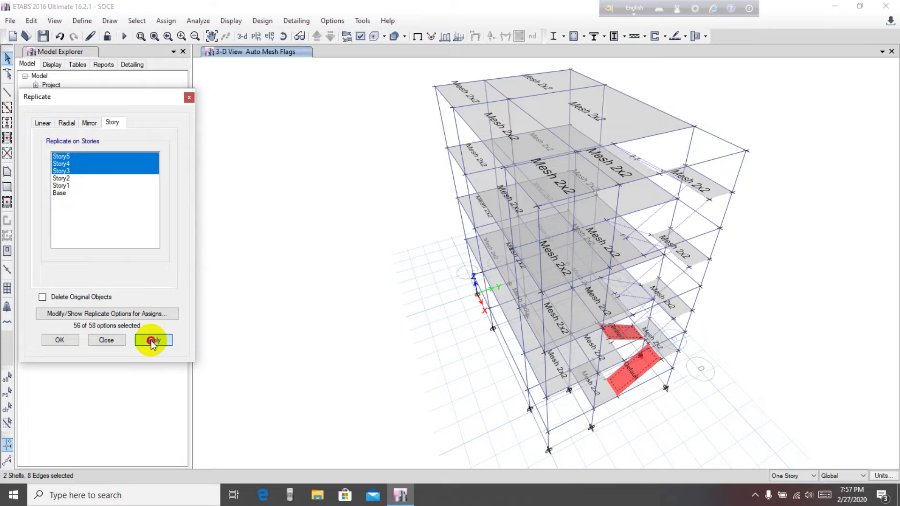
{"action": "left_click", "coordinate": [59, 341]}
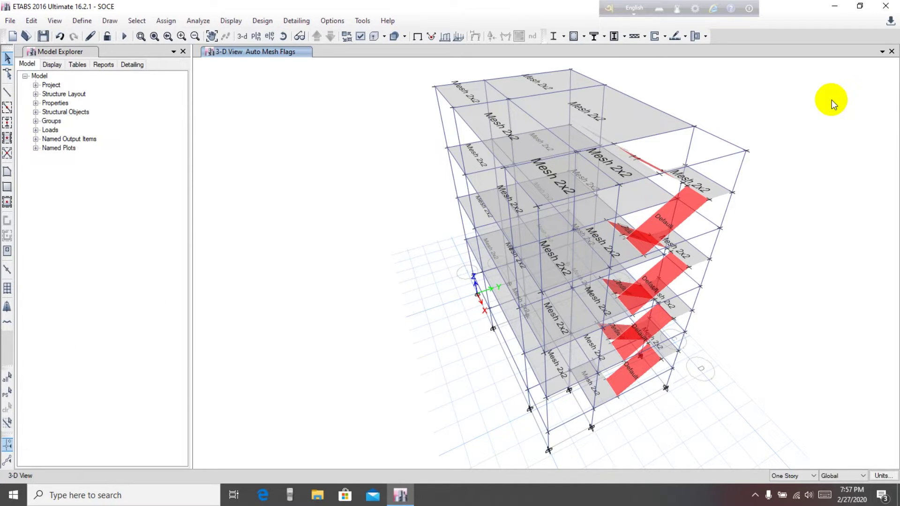
{"action": "left_click", "coordinate": [283, 36]}
- Orbit and pan the 3-D view to inspect the red stair flights on every floor, then open the Edit menu
{"action": "left_click_drag", "start_coordinate": [788, 384], "coordinate": [727, 401]}
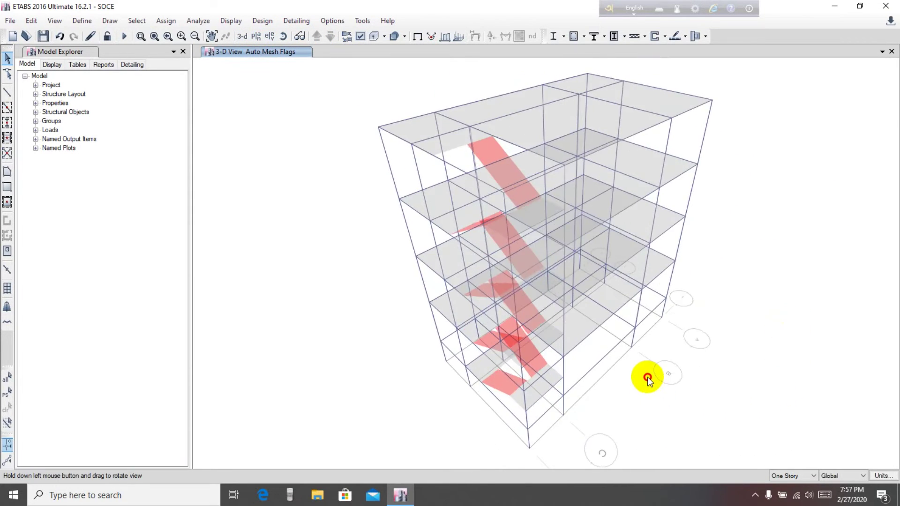
{"action": "left_click_drag", "start_coordinate": [648, 378], "coordinate": [690, 367]}
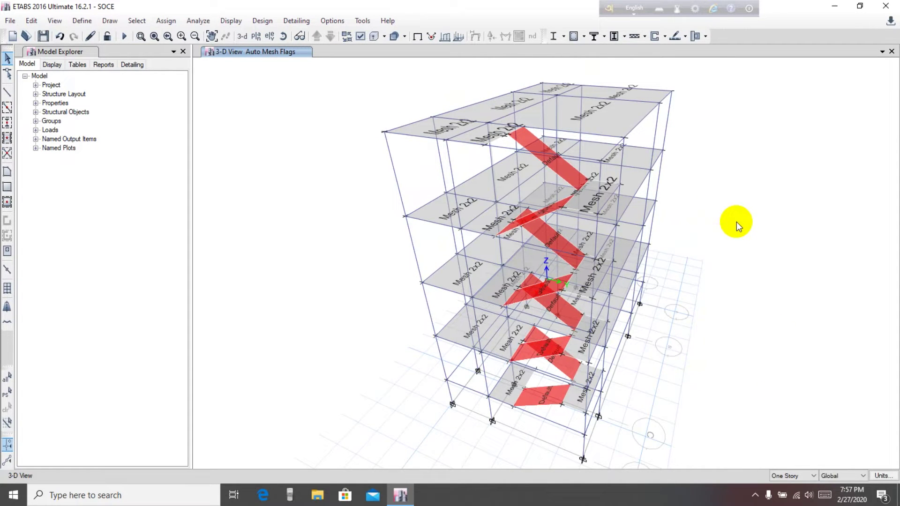
{"action": "left_click_drag", "start_coordinate": [745, 183], "coordinate": [725, 185]}
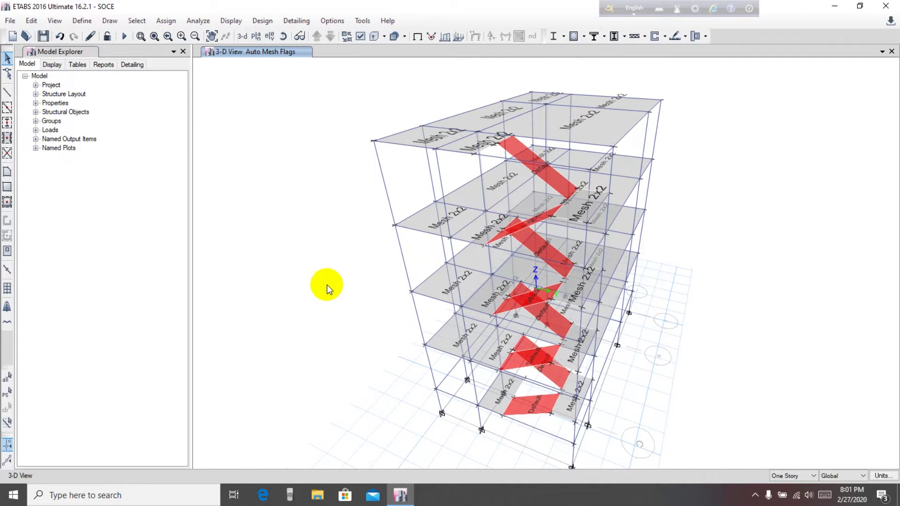
{"action": "middle_click_drag", "start_coordinate": [683, 187], "coordinate": [661, 190]}
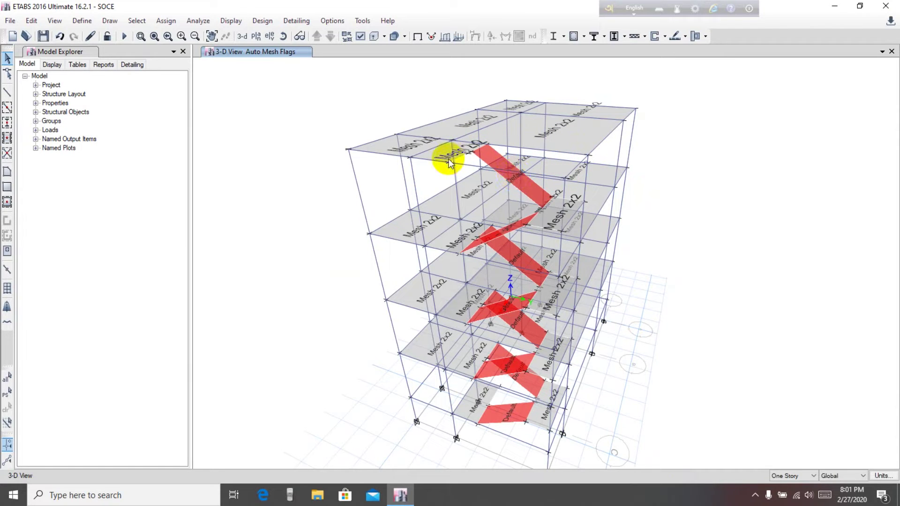
{"action": "middle_click_drag", "start_coordinate": [681, 161], "coordinate": [683, 164]}
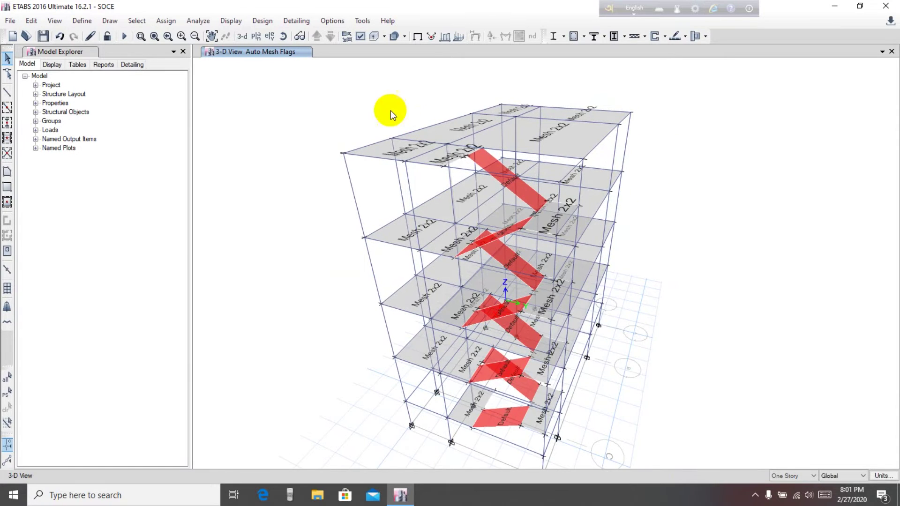
{"action": "left_click", "coordinate": [31, 21]}
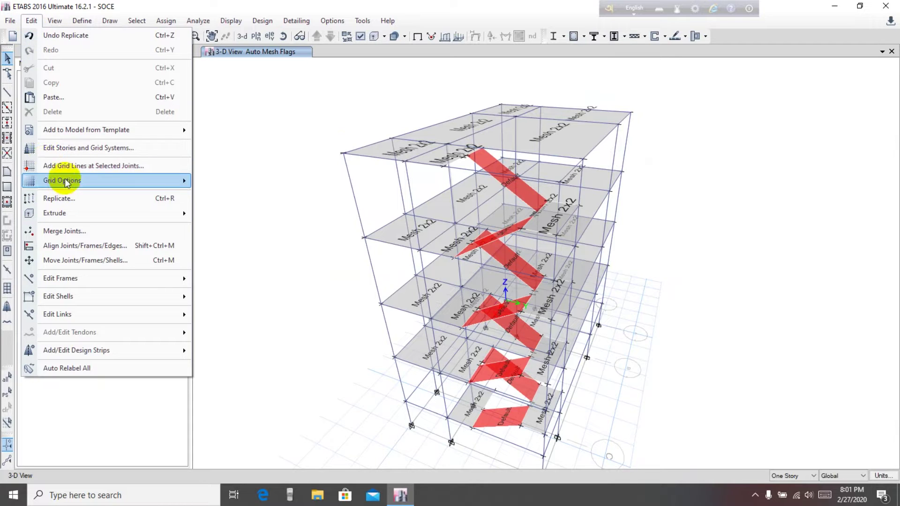
- Quick-add Story6 on top of the building through Edit Stories and Grid Systems
{"action": "left_click", "coordinate": [70, 147]}
{"action": "left_click_drag", "start_coordinate": [373, 68], "coordinate": [113, 98]}
{"action": "left_click", "coordinate": [243, 191]}
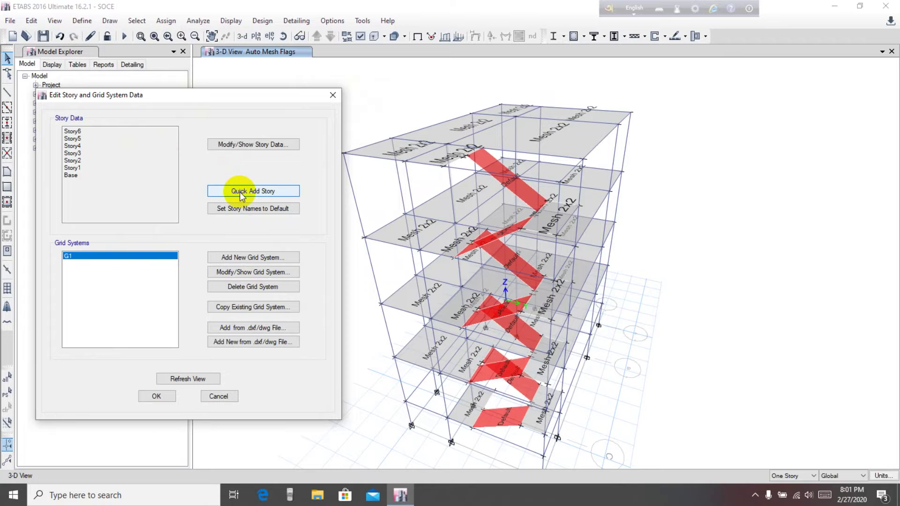
{"action": "left_click", "coordinate": [157, 397]}
{"action": "middle_click_drag", "start_coordinate": [408, 257], "coordinate": [306, 257]}
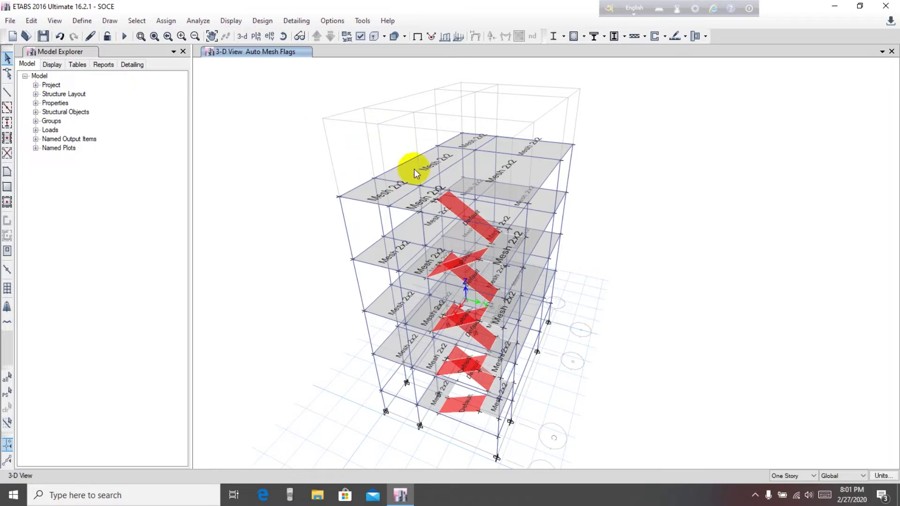
- Switch to the Story6 plan and quick-draw Beam 10x18 beams around the C–D / 1–2 bay
{"action": "middle_click_drag", "start_coordinate": [619, 145], "coordinate": [628, 155]}
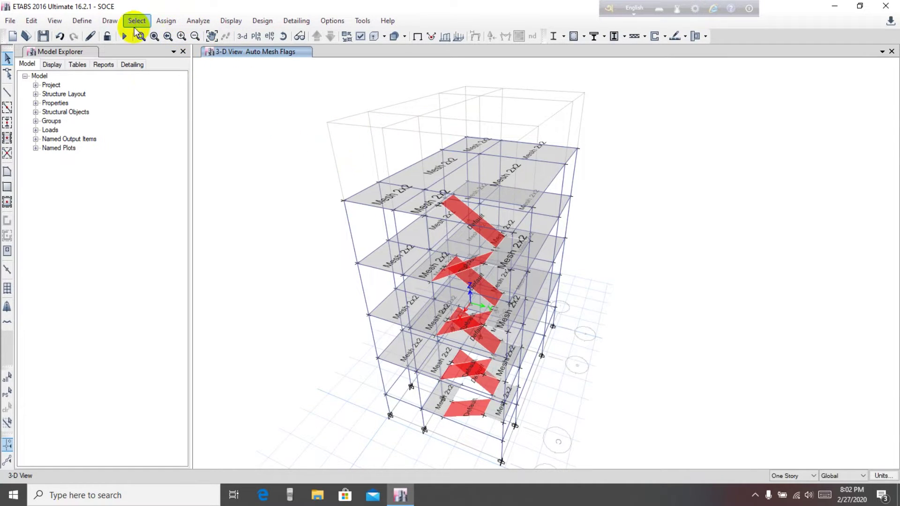
{"action": "left_click", "coordinate": [257, 37]}
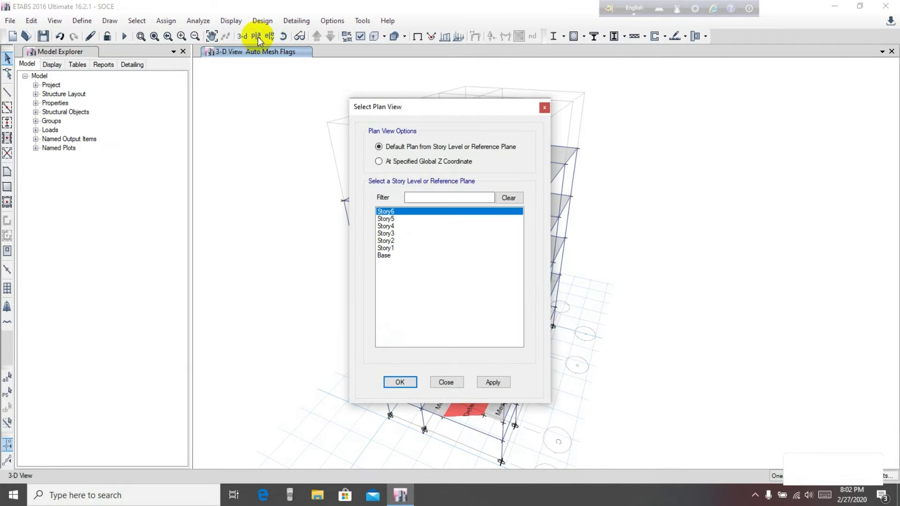
{"action": "left_click", "coordinate": [493, 383]}
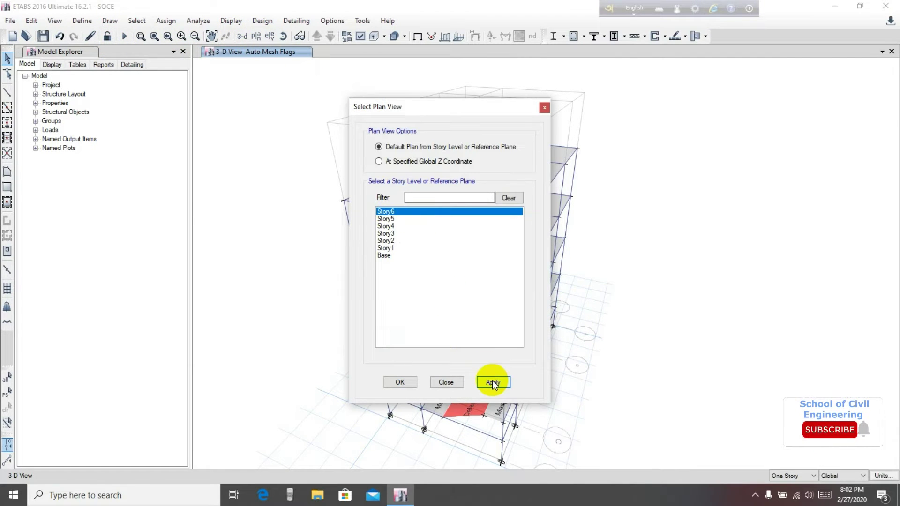
{"action": "left_click", "coordinate": [412, 381]}
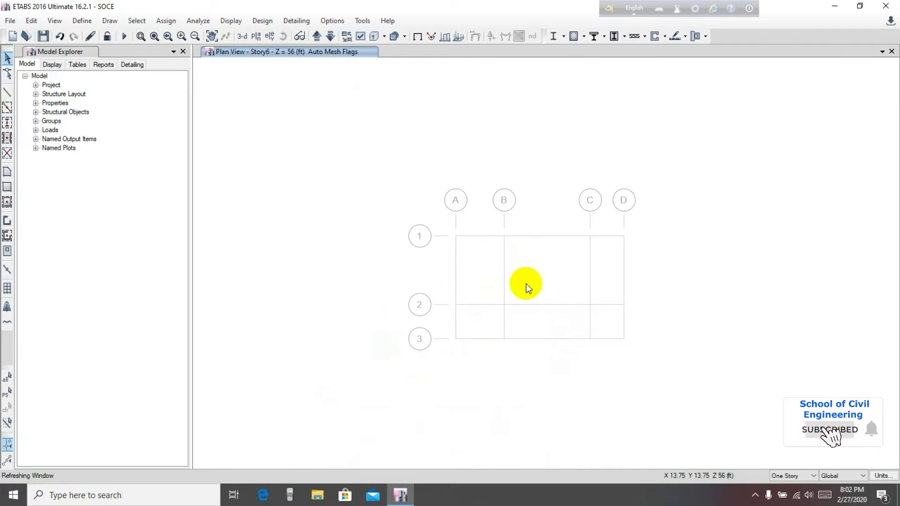
{"action": "middle_click_drag", "start_coordinate": [567, 289], "coordinate": [492, 278]}
{"action": "scroll", "coordinate": [512, 247], "scroll_direction": "up", "scroll_amount": 5}
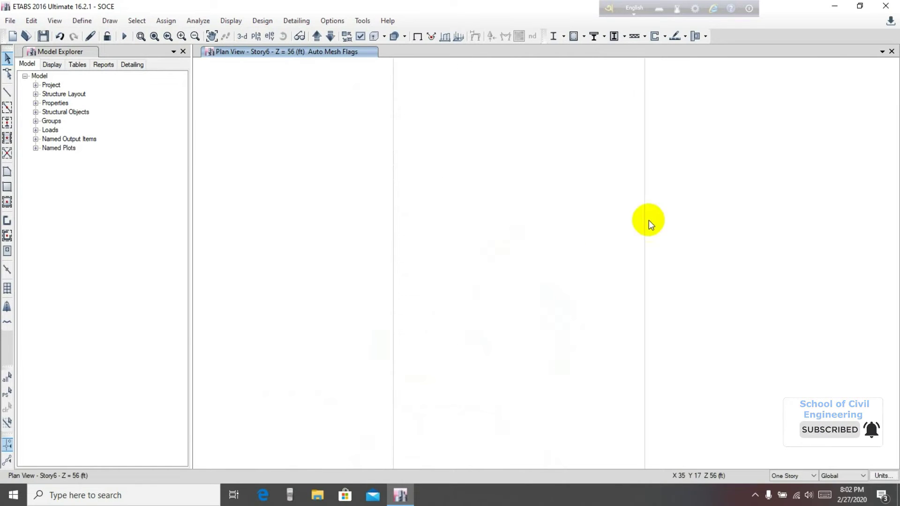
{"action": "scroll", "coordinate": [649, 221], "scroll_direction": "down", "scroll_amount": 3}
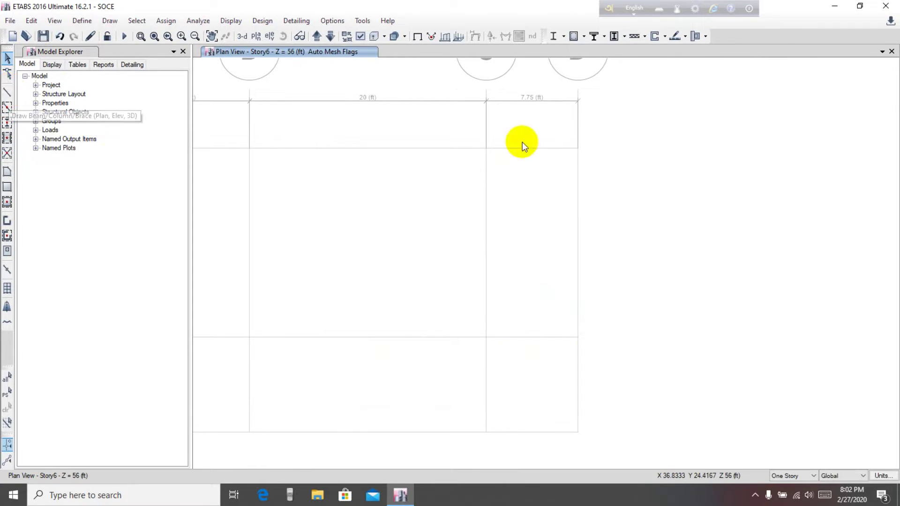
{"action": "left_click", "coordinate": [7, 110]}
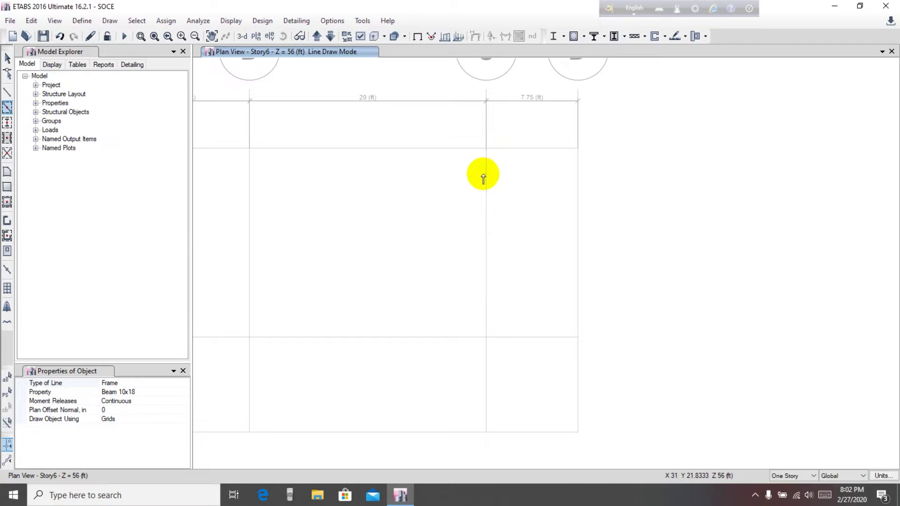
{"action": "mouse_move", "coordinate": [474, 138]}
{"action": "left_mouse_down"}
{"action": "mouse_move", "coordinate": [515, 169]}
{"action": "mouse_move", "coordinate": [634, 319]}
{"action": "mouse_move", "coordinate": [641, 358]}
{"action": "left_mouse_up"}
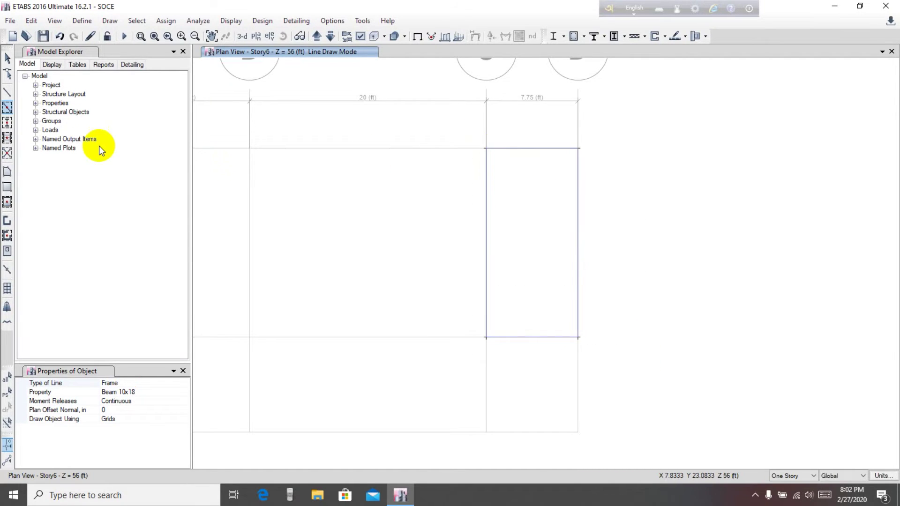
- Set up floor-area drawing with the Slab6in section property
{"action": "left_click", "coordinate": [7, 173]}
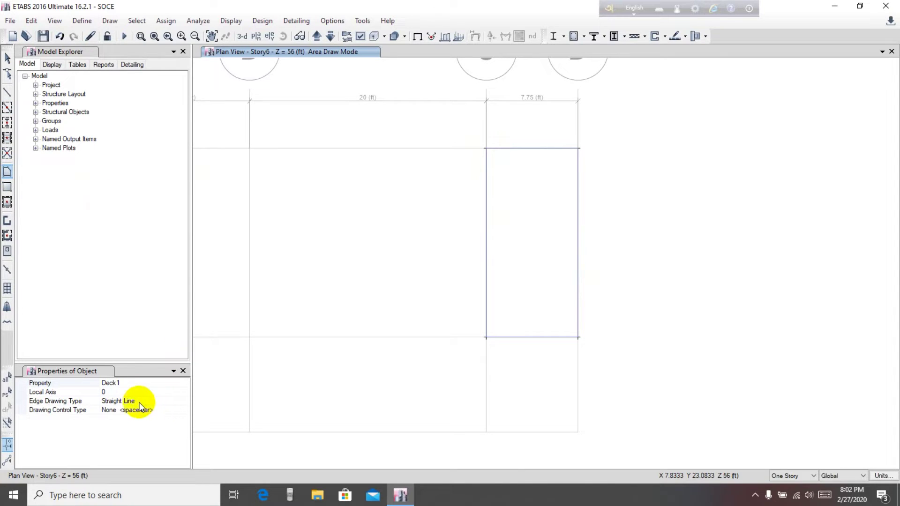
{"action": "left_click", "coordinate": [146, 383]}
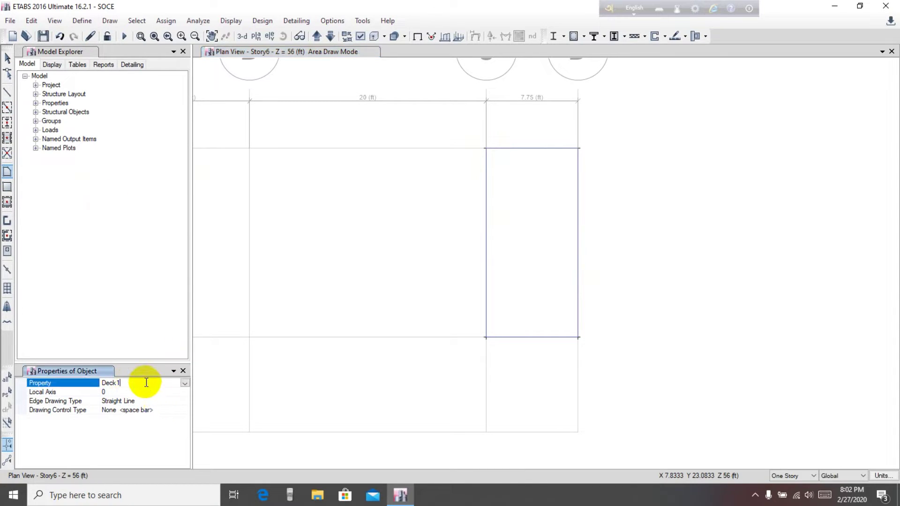
{"action": "left_click", "coordinate": [185, 384]}
{"action": "left_click", "coordinate": [124, 392]}
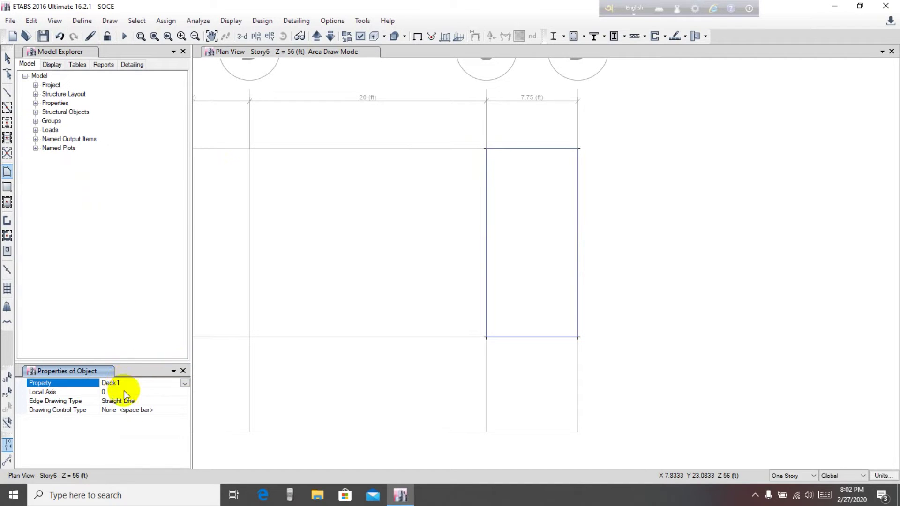
{"action": "left_click", "coordinate": [186, 383]}
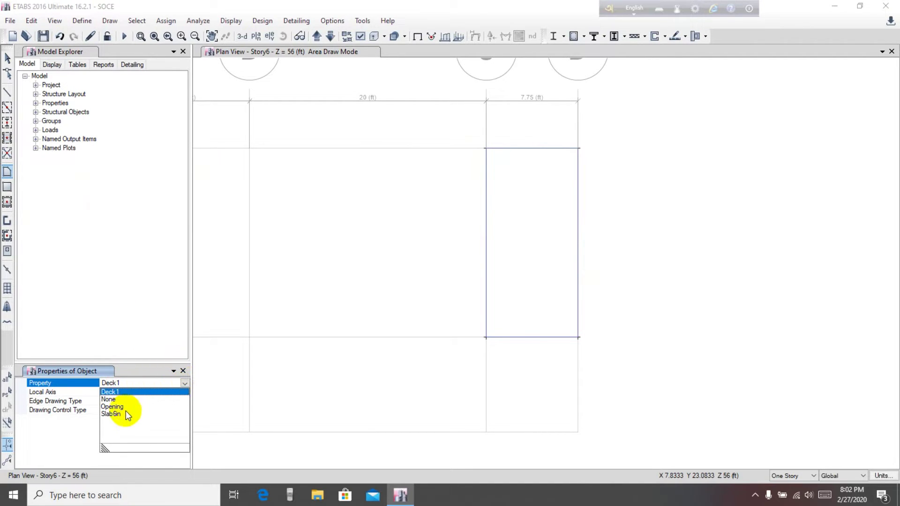
{"action": "left_click", "coordinate": [114, 415]}
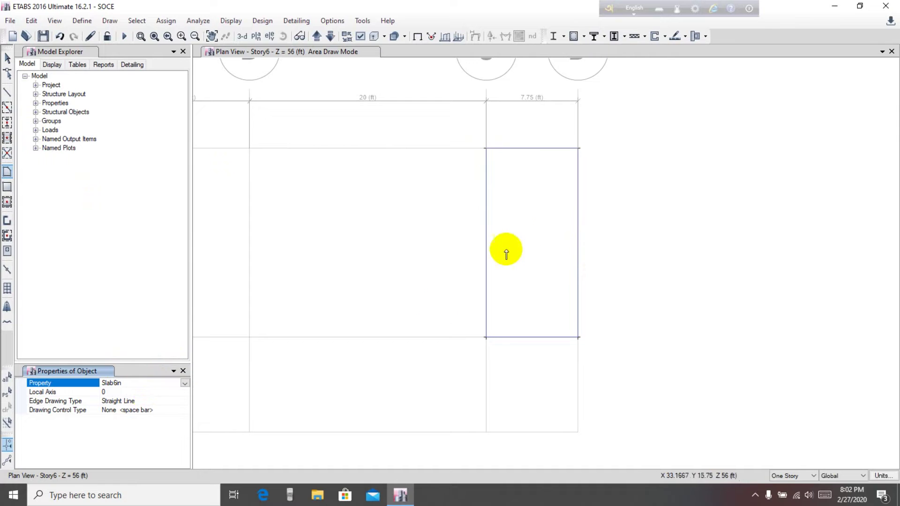
- Outline the slab through grid points C1, D1, D2, C2 and back to C1
{"action": "left_click", "coordinate": [486, 149]}
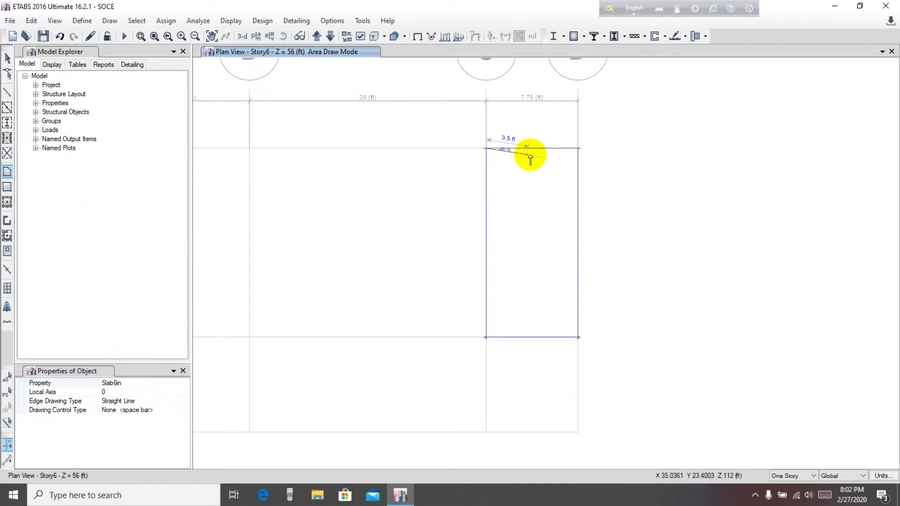
{"action": "left_click", "coordinate": [579, 148]}
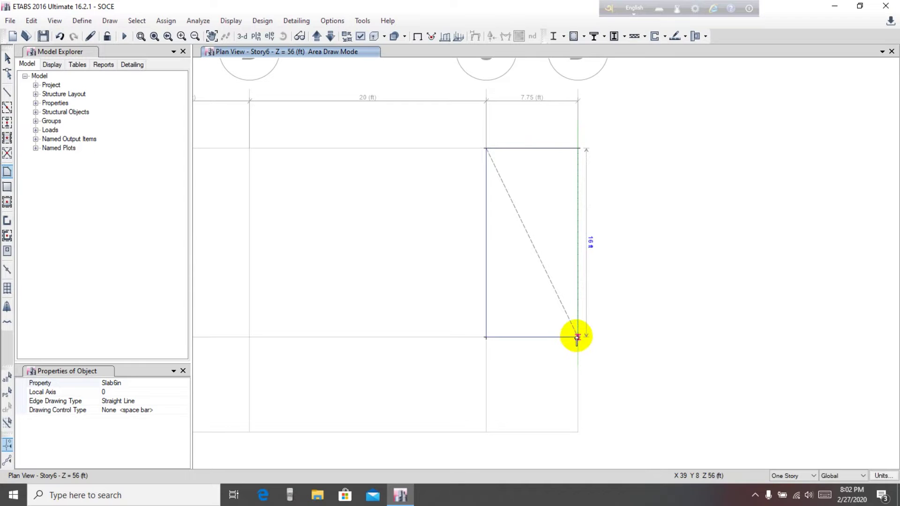
{"action": "left_click", "coordinate": [578, 337]}
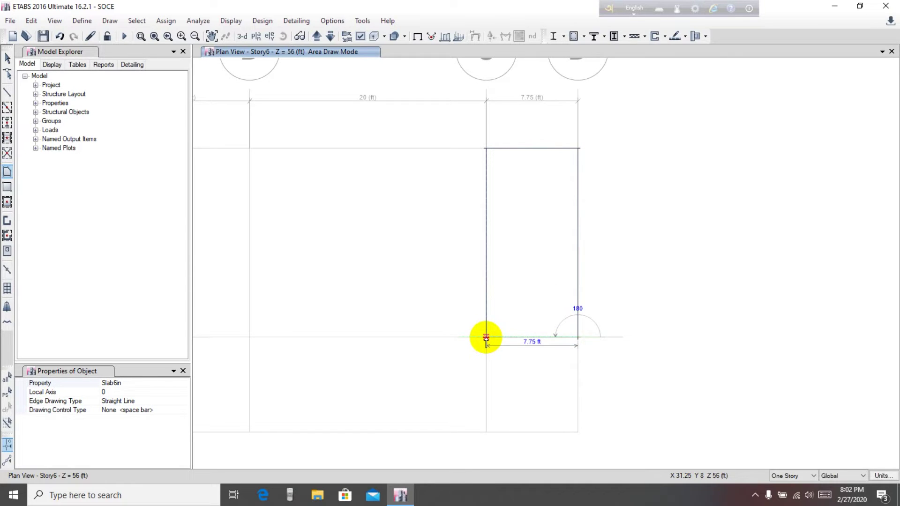
{"action": "left_click", "coordinate": [486, 337]}
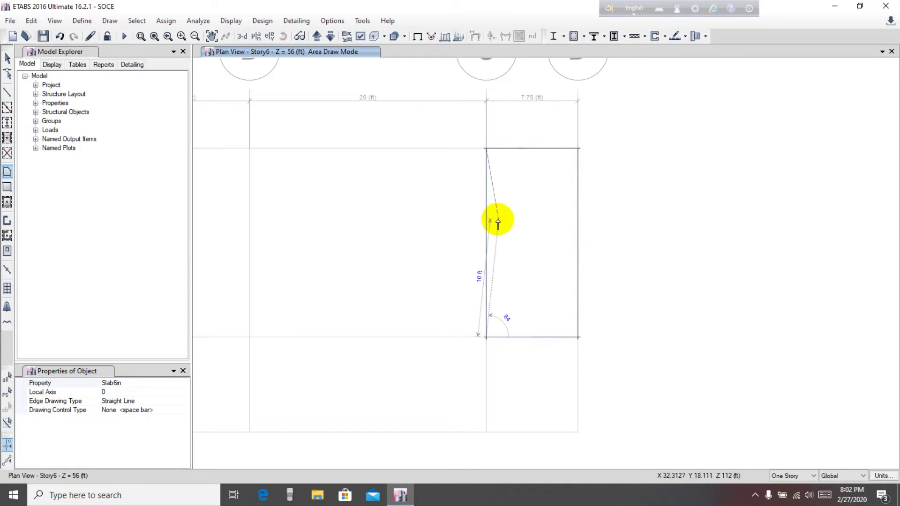
{"action": "left_click", "coordinate": [486, 148]}
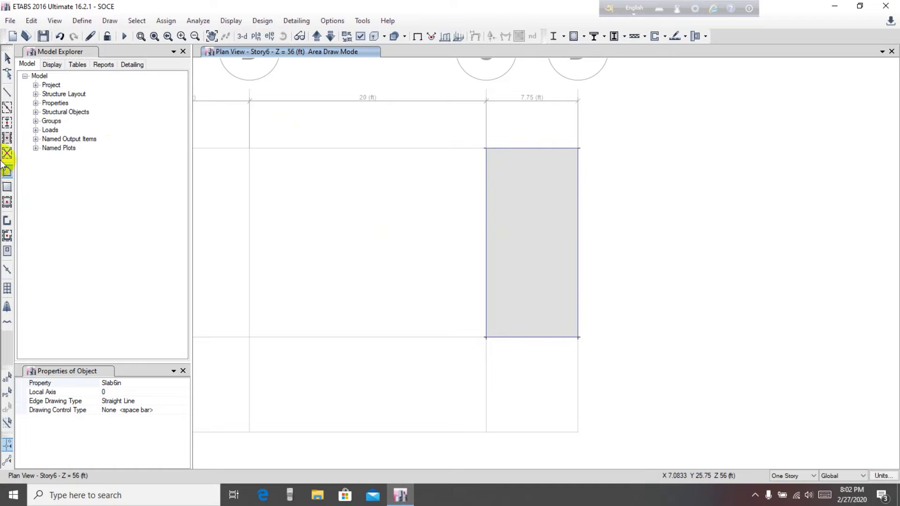
- Place C14x14 columns on this story only at grid points C1, D1 and D2
{"action": "left_click", "coordinate": [6, 124]}
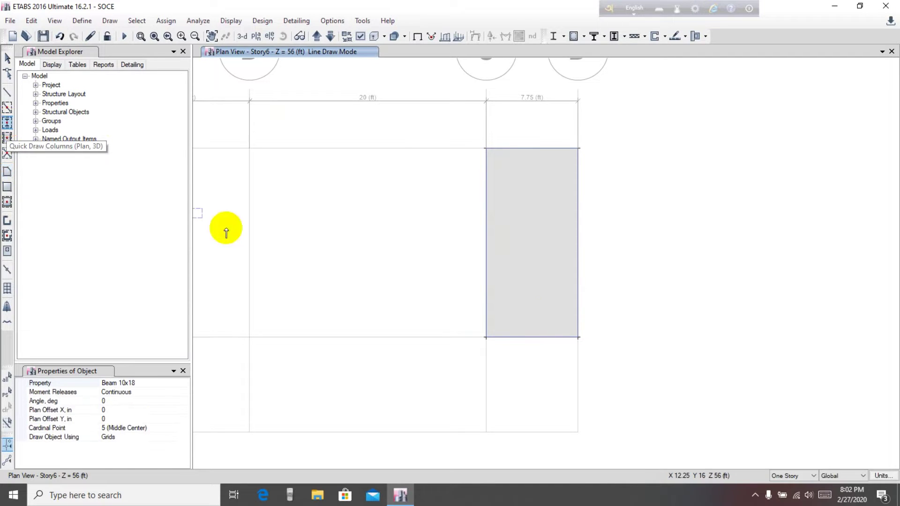
{"action": "left_click", "coordinate": [814, 476]}
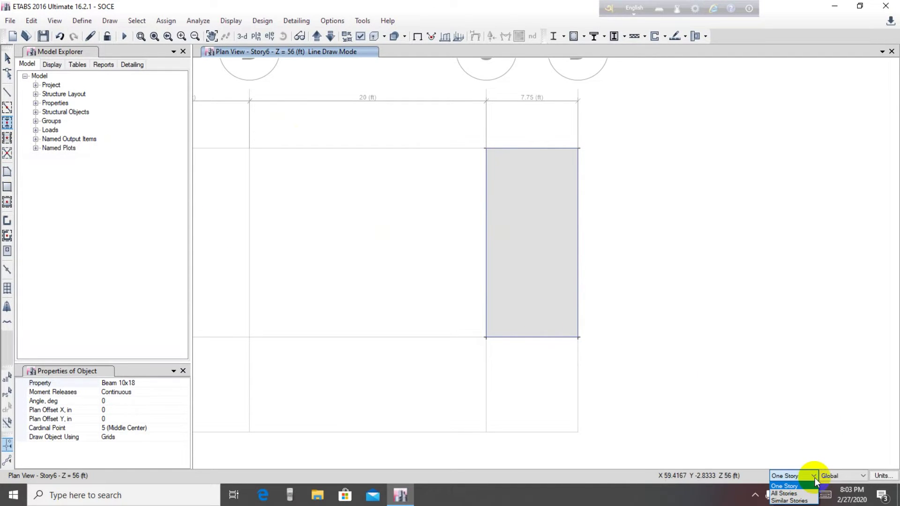
{"action": "left_click", "coordinate": [784, 487]}
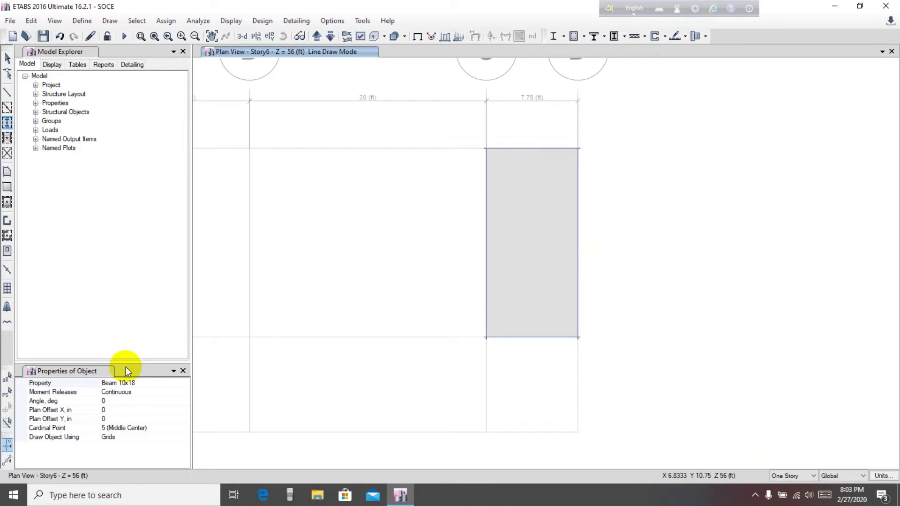
{"action": "left_click", "coordinate": [155, 383]}
{"action": "left_click", "coordinate": [186, 384]}
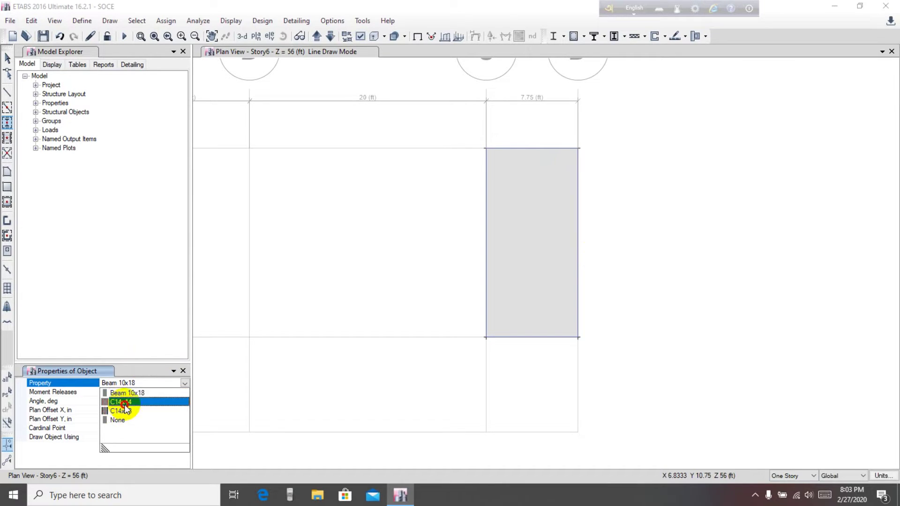
{"action": "left_click", "coordinate": [121, 402]}
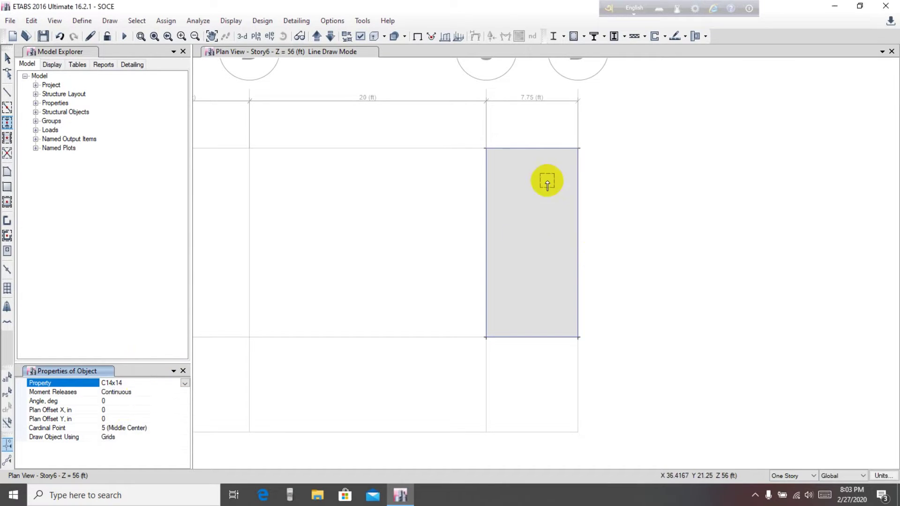
{"action": "left_click", "coordinate": [486, 148]}
{"action": "left_click", "coordinate": [577, 148]}
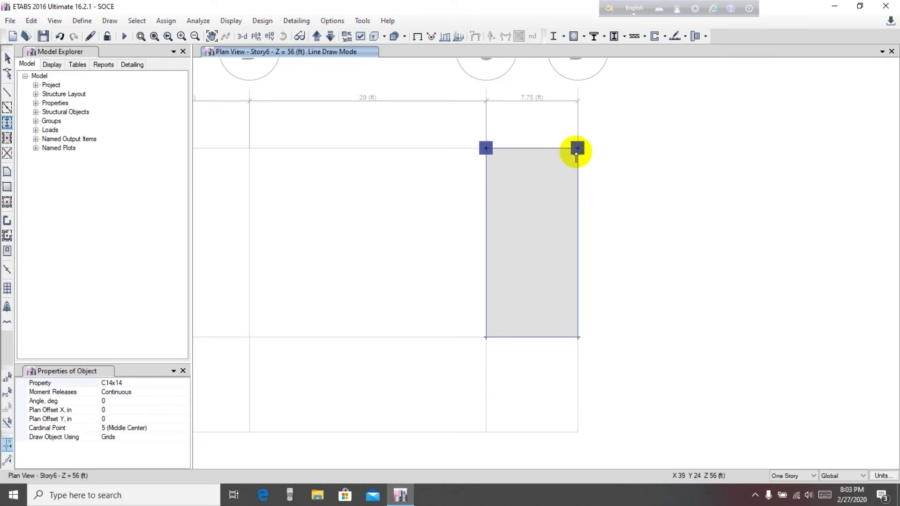
{"action": "left_click", "coordinate": [579, 337]}
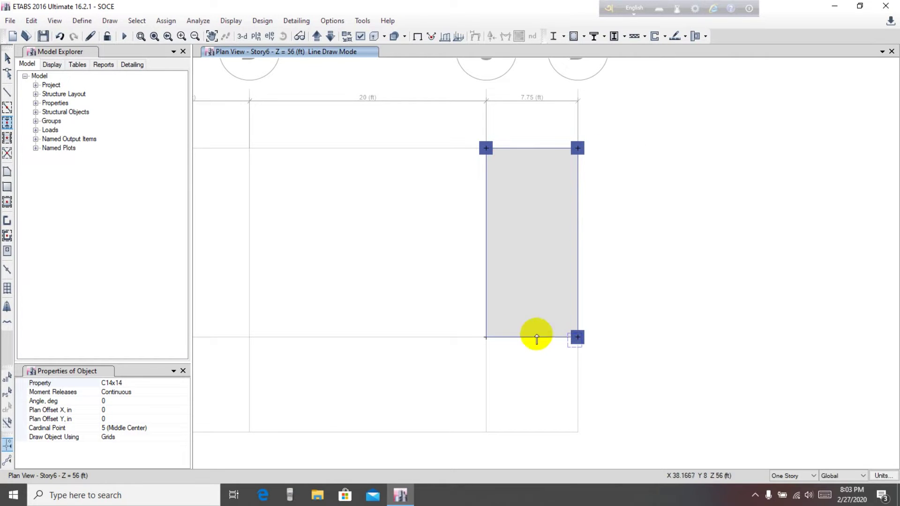
- Place a C14x18 column at C2 with Plan Offset Y -2 and 90° rotation
{"action": "left_click", "coordinate": [136, 383]}
{"action": "left_click", "coordinate": [185, 383]}
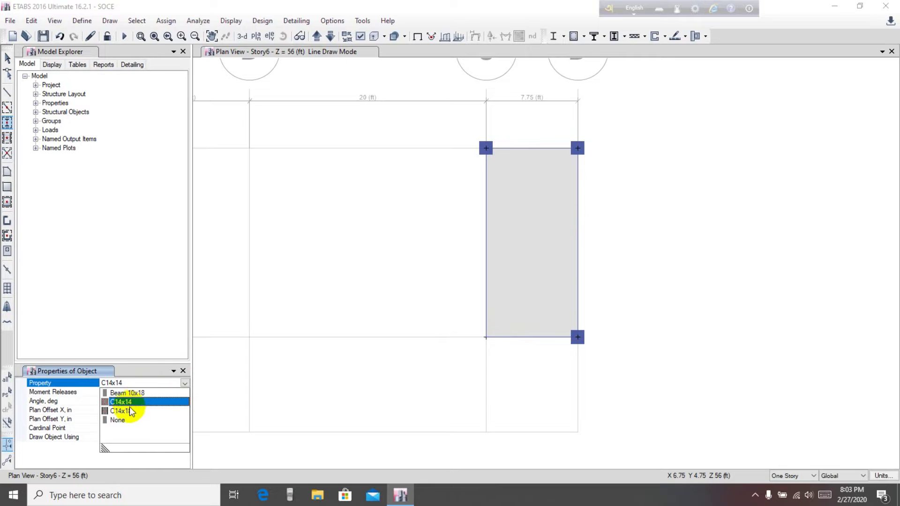
{"action": "left_click", "coordinate": [127, 412]}
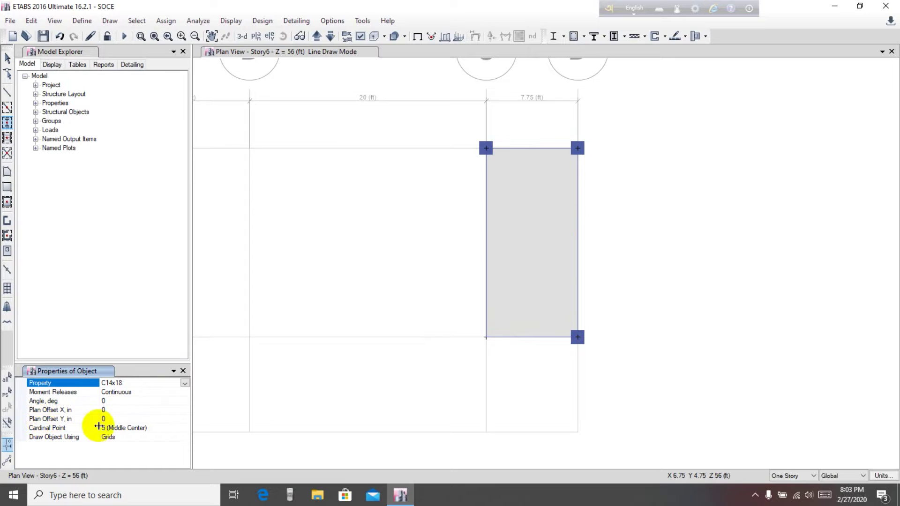
{"action": "left_click", "coordinate": [112, 419]}
{"action": "double_click", "coordinate": [97, 424]}
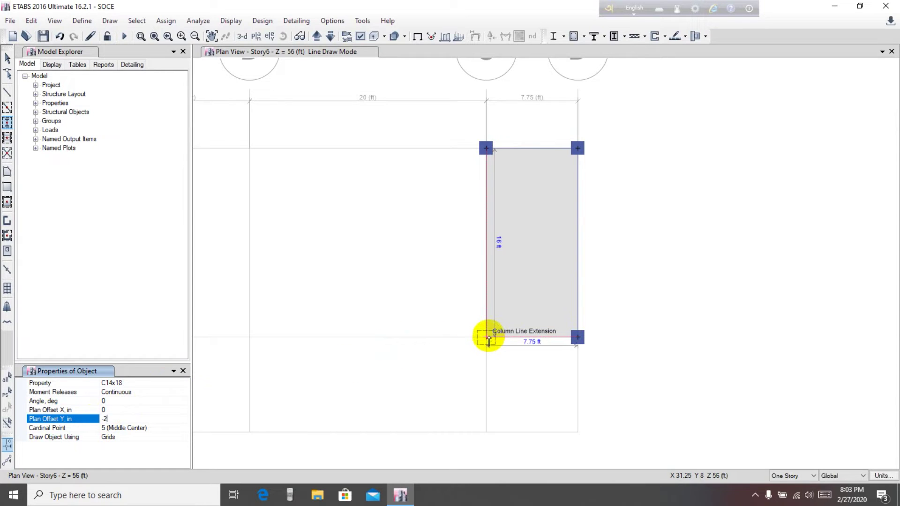
{"action": "left_click", "coordinate": [105, 401]}
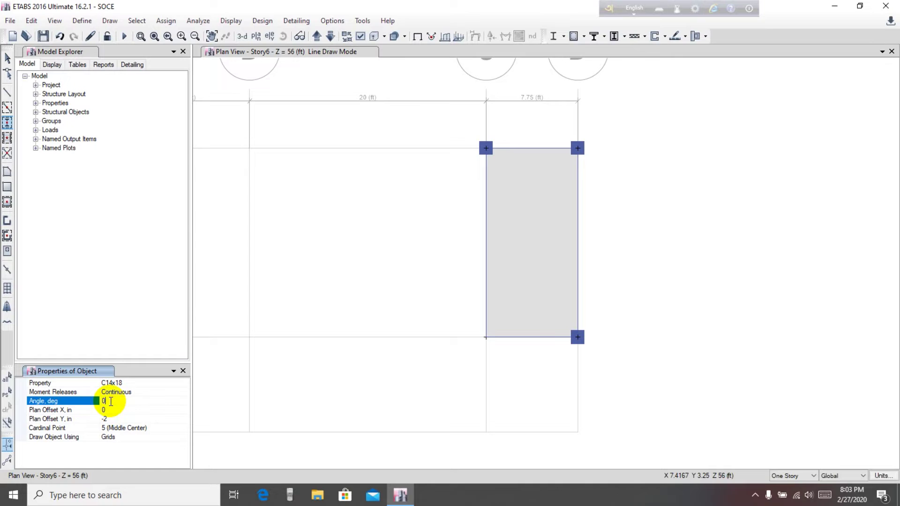
{"action": "type", "text": "90"}
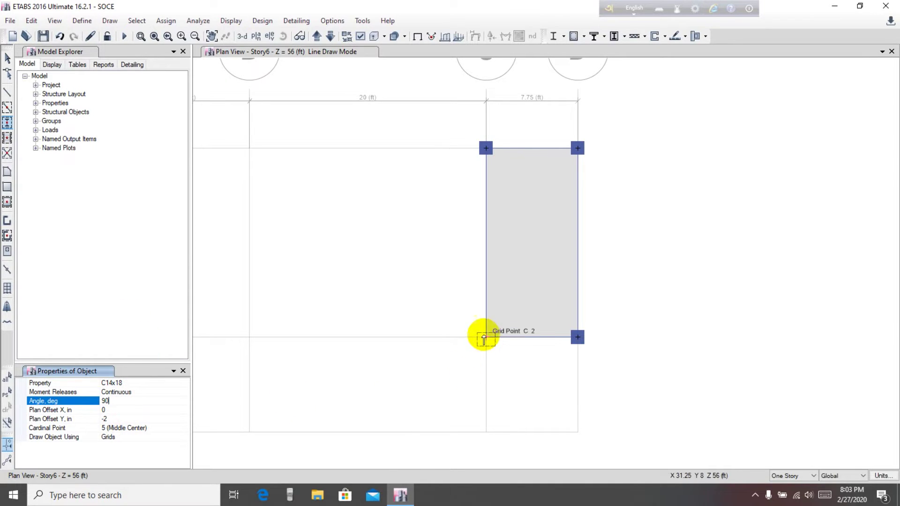
{"action": "scroll", "coordinate": [485, 338], "scroll_direction": "up", "scroll_amount": 3}
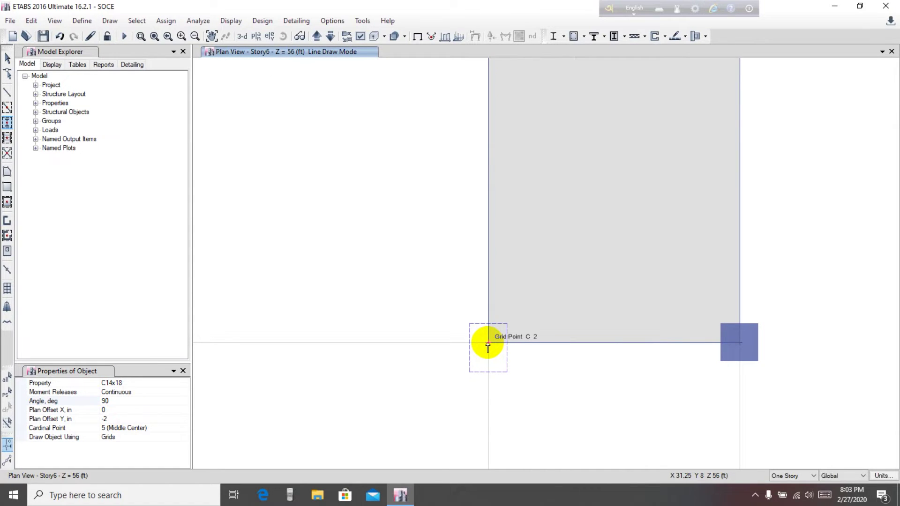
{"action": "left_click", "coordinate": [488, 344]}
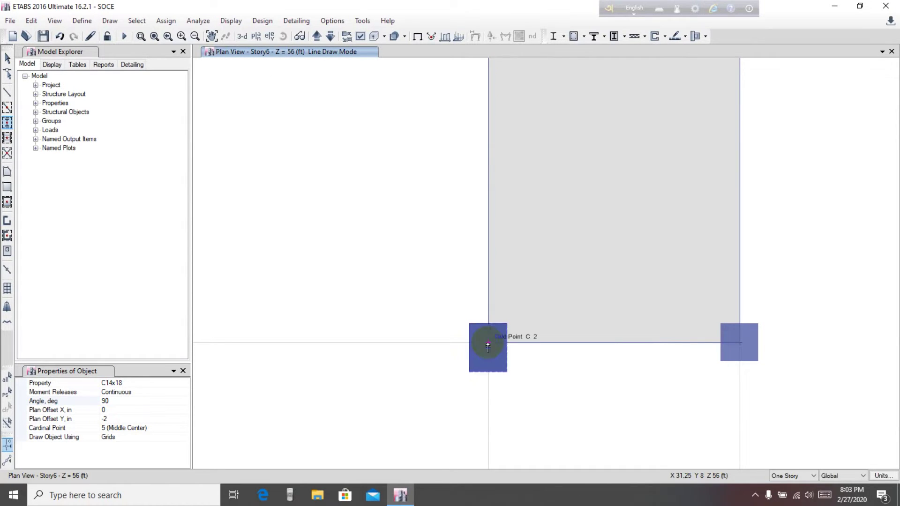
{"action": "scroll", "coordinate": [428, 334], "scroll_direction": "down", "scroll_amount": 3}
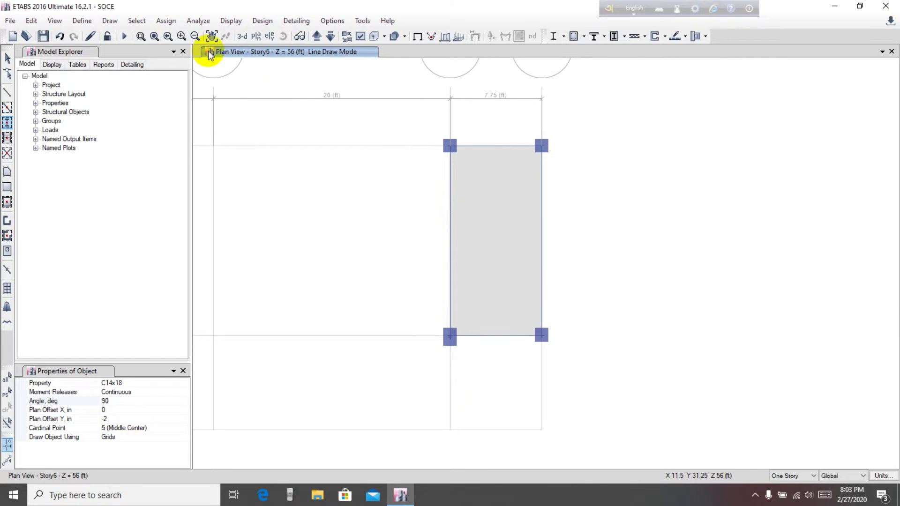
- Return to the Select tool and show the whole building in 3-D, panning to frame it
{"action": "left_click", "coordinate": [7, 59]}
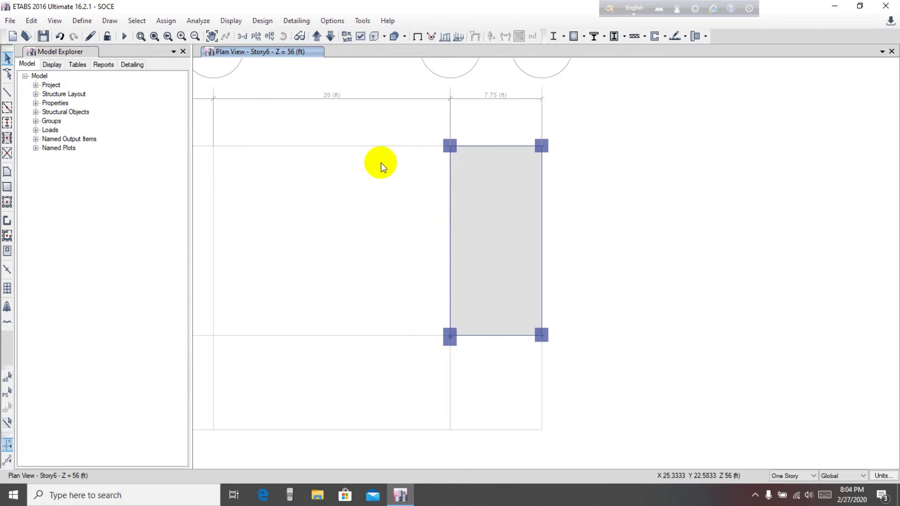
{"action": "scroll", "coordinate": [350, 213], "scroll_direction": "down", "scroll_amount": 3}
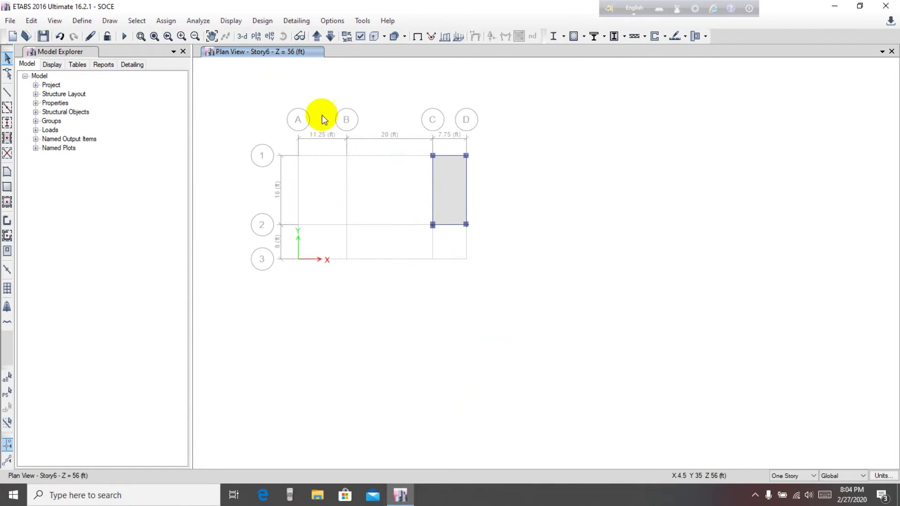
{"action": "left_click", "coordinate": [242, 36]}
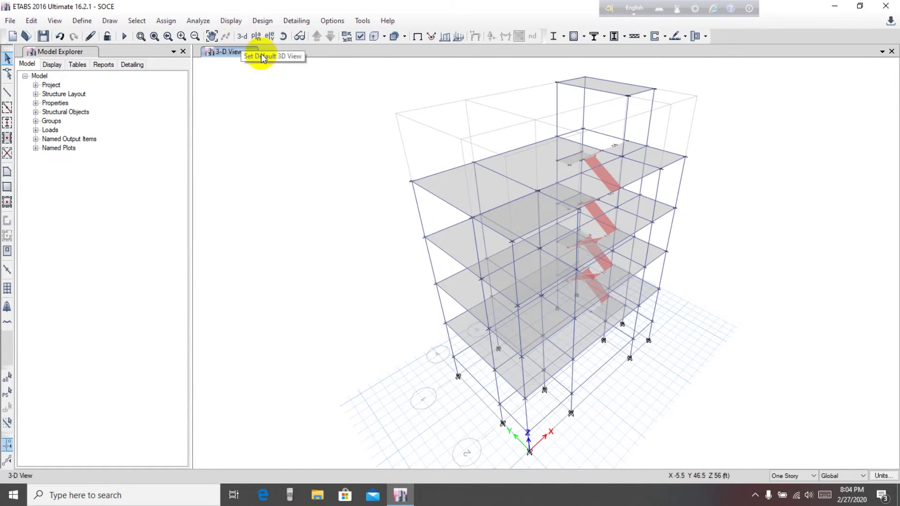
{"action": "scroll", "coordinate": [709, 122], "scroll_direction": "up", "scroll_amount": 5}
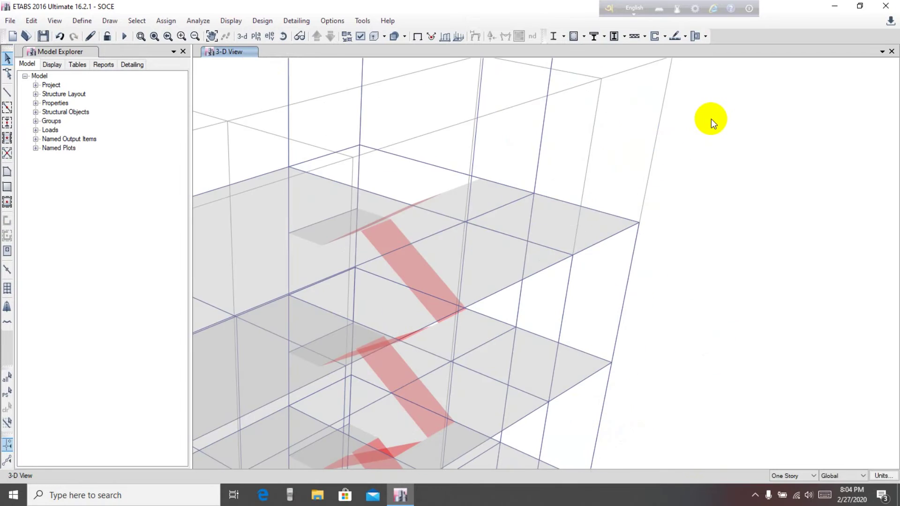
{"action": "middle_click_drag", "start_coordinate": [708, 126], "coordinate": [723, 236]}
{"action": "scroll", "coordinate": [714, 226], "scroll_direction": "down", "scroll_amount": 3}
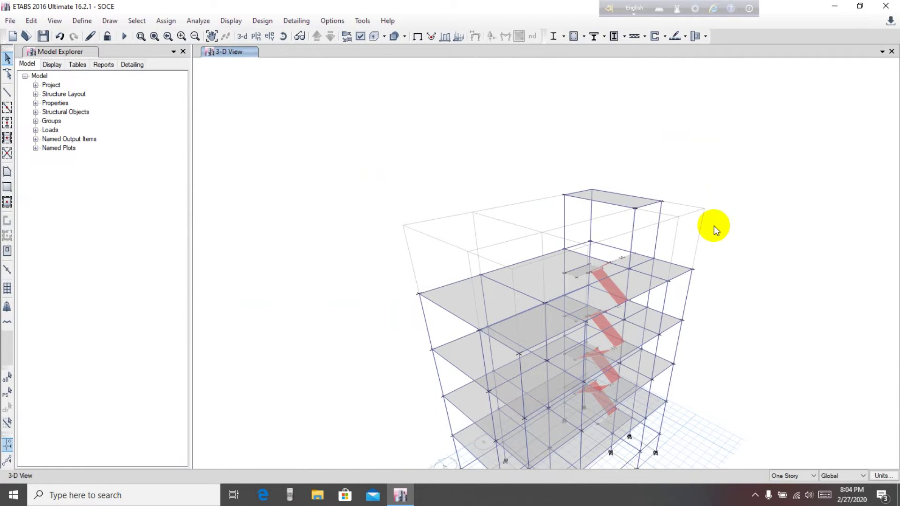
{"action": "middle_click_drag", "start_coordinate": [713, 226], "coordinate": [633, 287]}
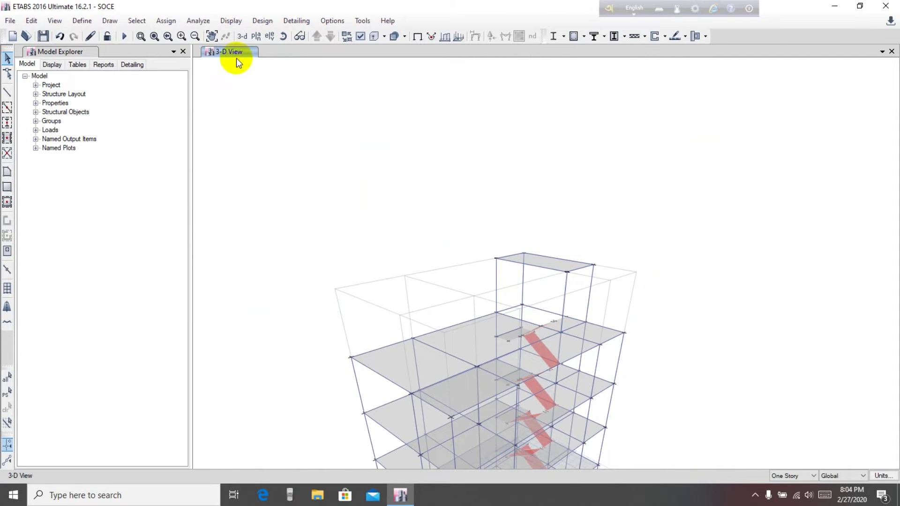
- Return to the Story6 plan, select the stair-bay slab, and bring up Assign's shell and joint load menus
{"action": "left_click", "coordinate": [259, 37]}
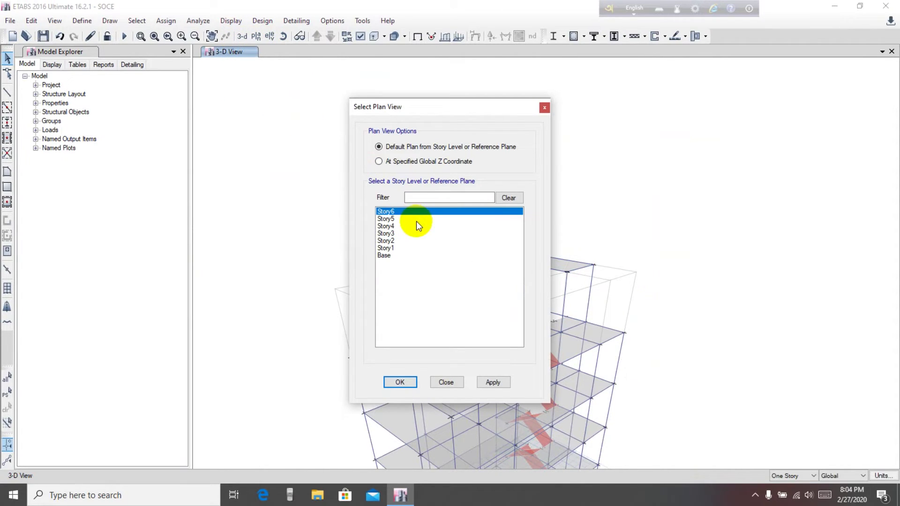
{"action": "left_click", "coordinate": [480, 384]}
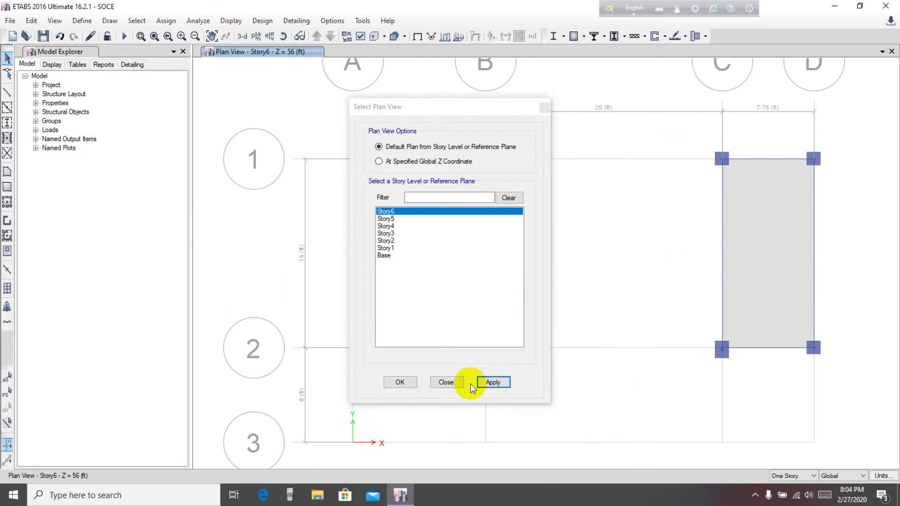
{"action": "left_click", "coordinate": [400, 383]}
{"action": "left_click", "coordinate": [589, 243]}
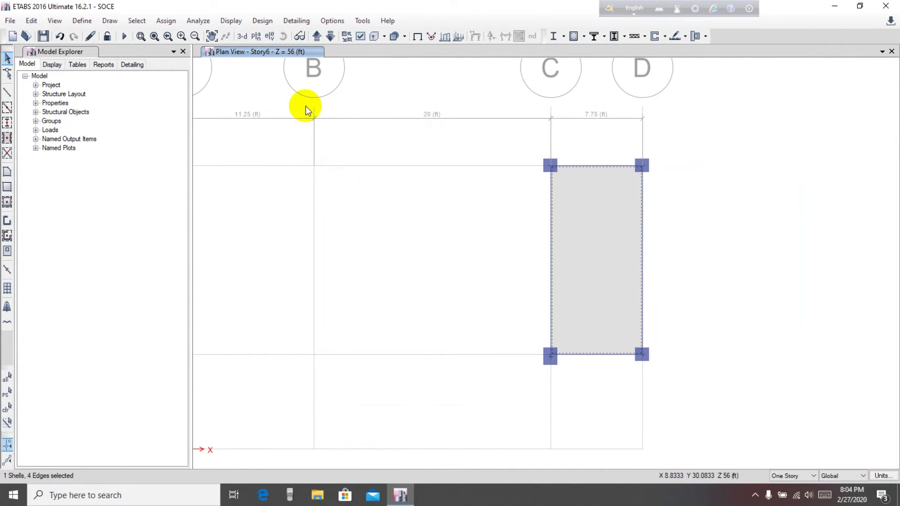
{"action": "left_click", "coordinate": [166, 21]}
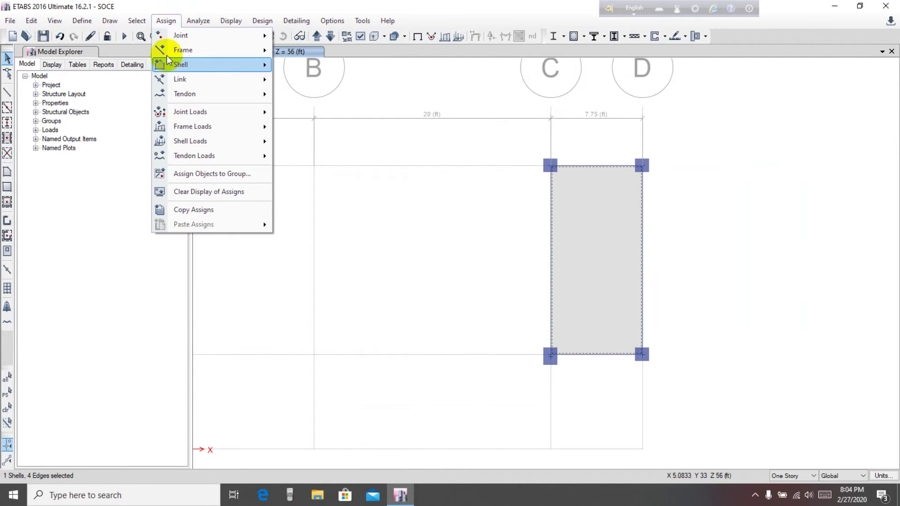
{"action": "mouse_move", "coordinate": [192, 80]}
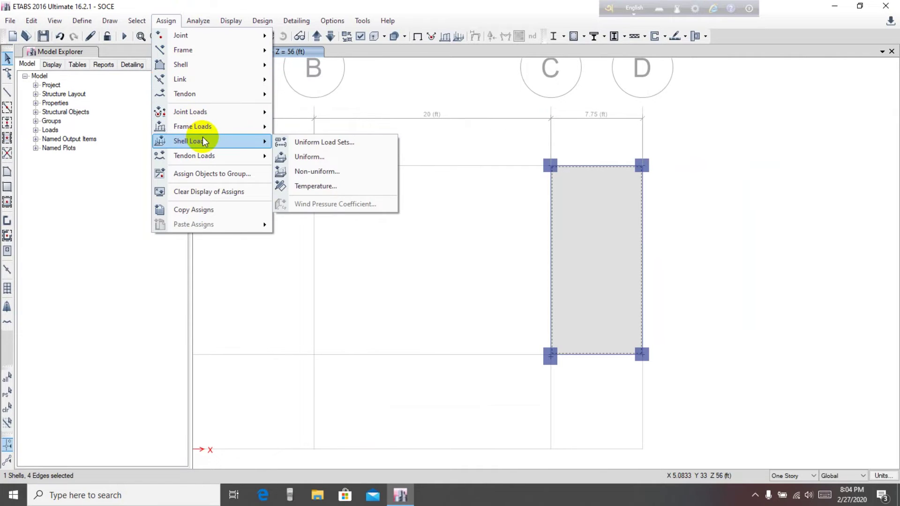
{"action": "mouse_move", "coordinate": [229, 115]}
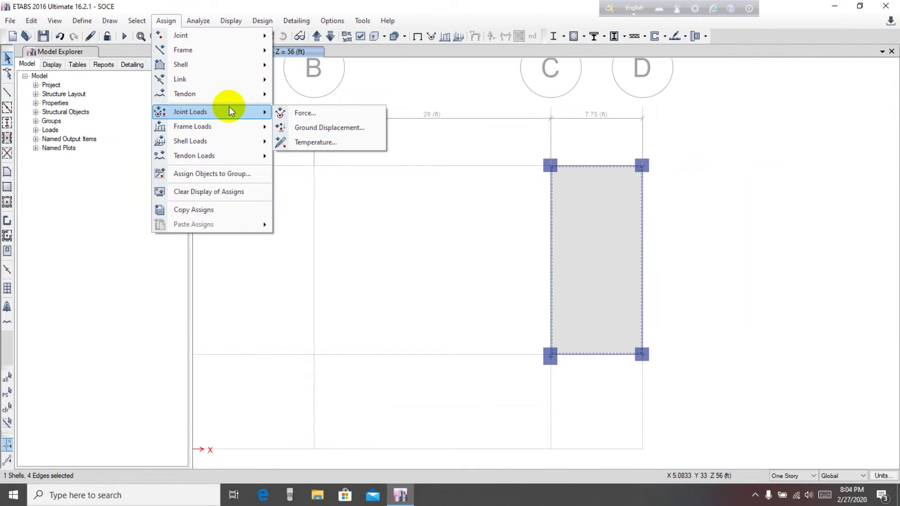
- Apply a 100 lb/ft² uniform Dead load to the landing slab
{"action": "left_click", "coordinate": [170, 21]}
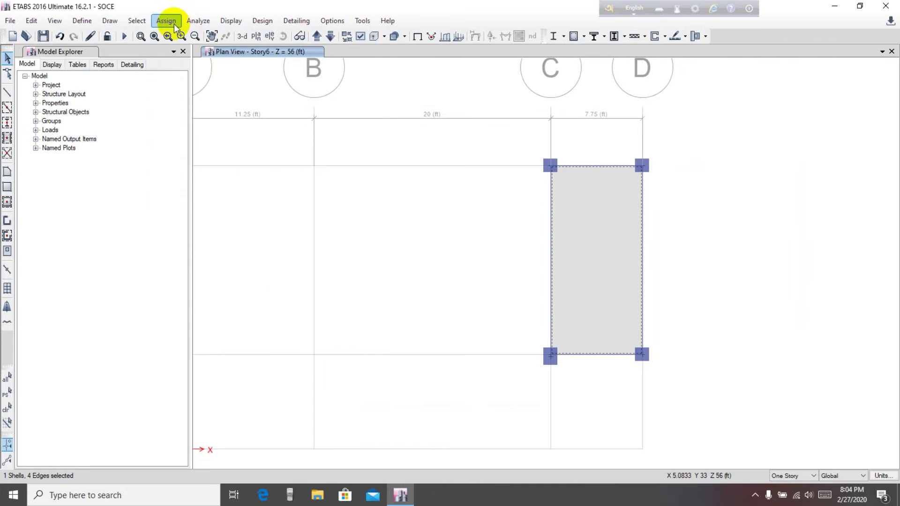
{"action": "left_click", "coordinate": [164, 19]}
{"action": "left_click", "coordinate": [165, 21]}
{"action": "left_click", "coordinate": [166, 21]}
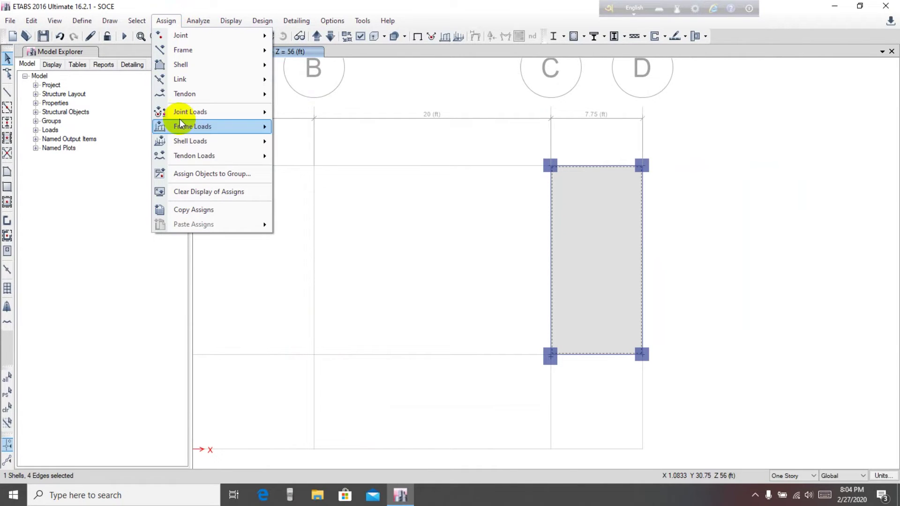
{"action": "mouse_move", "coordinate": [217, 142]}
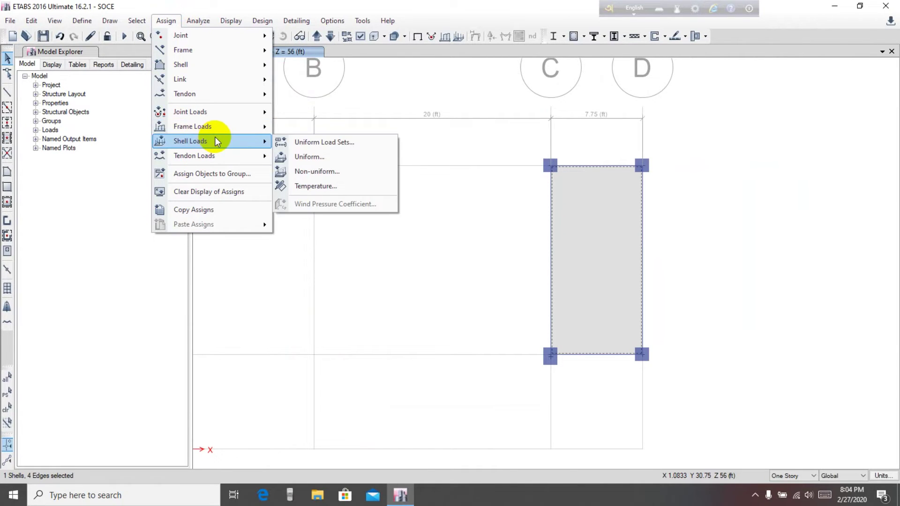
{"action": "left_click", "coordinate": [323, 156]}
{"action": "left_click_drag", "start_coordinate": [440, 181], "coordinate": [232, 134]}
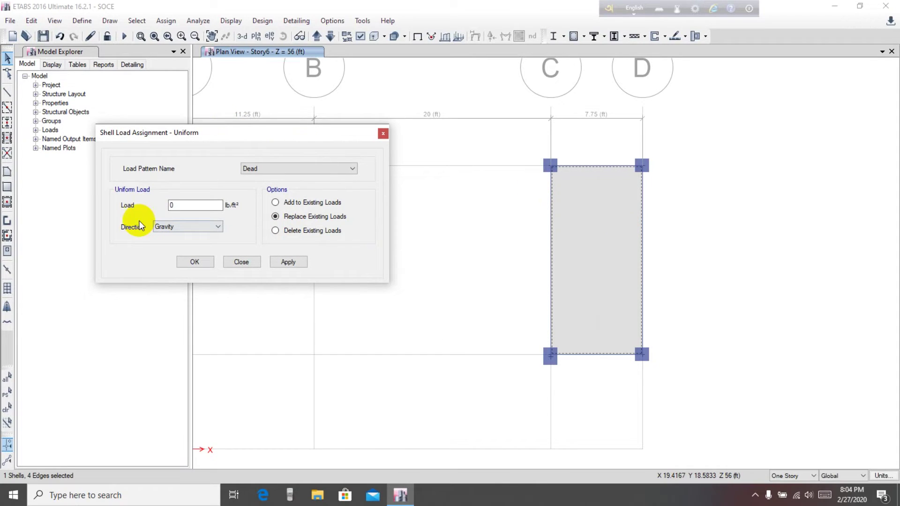
{"action": "double_click", "coordinate": [173, 205]}
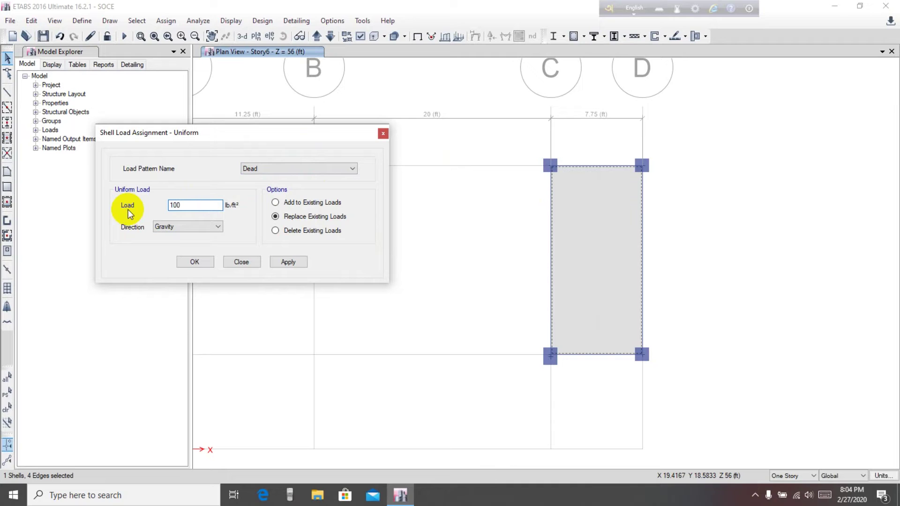
{"action": "left_click", "coordinate": [289, 264]}
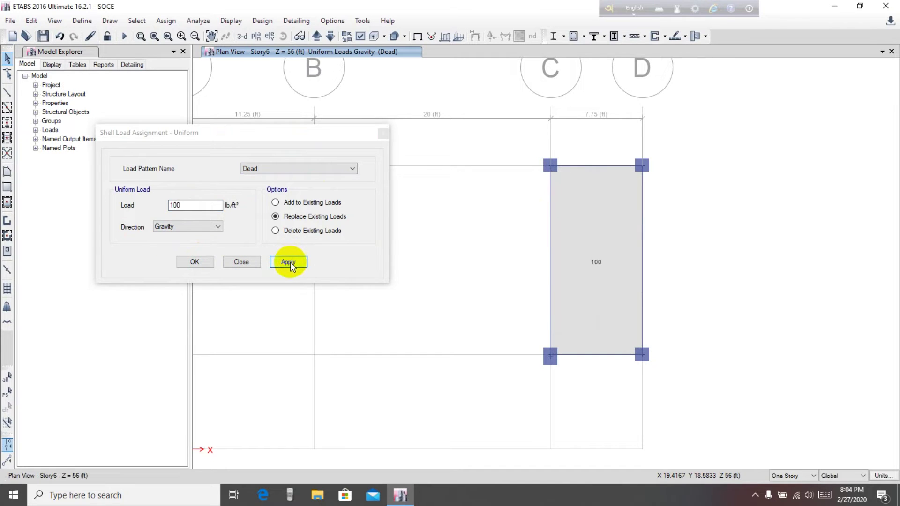
- Apply a 40 lb/ft² uniform Live load to the landing slab
{"action": "left_click", "coordinate": [599, 240]}
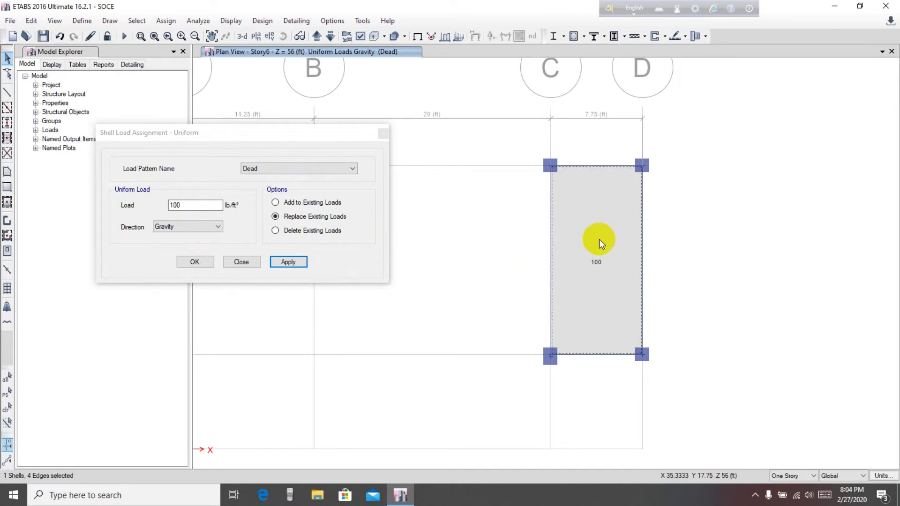
{"action": "left_click", "coordinate": [255, 174]}
{"action": "left_click", "coordinate": [261, 183]}
{"action": "key", "text": "Tab"}
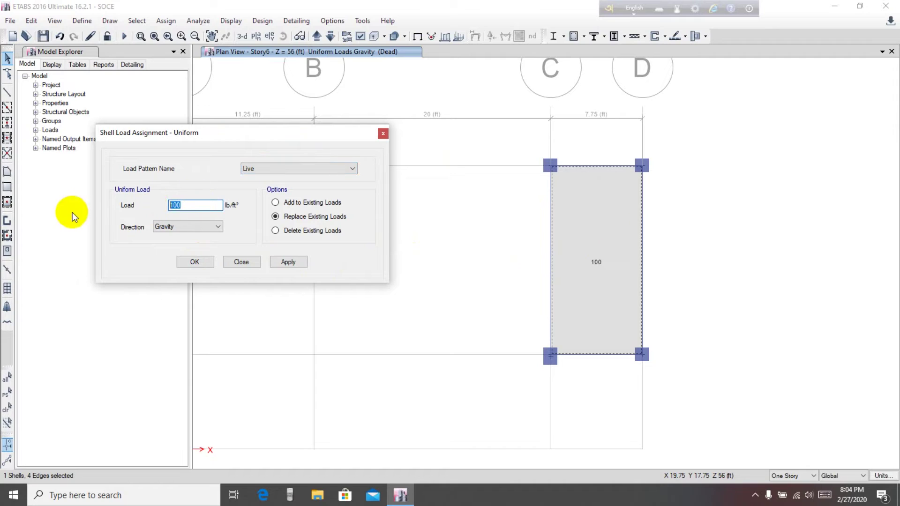
{"action": "type", "text": "40"}
{"action": "left_click", "coordinate": [288, 263]}
- Apply a 20 lb/ft² uniform FF load to the landing slab and close the dialog
{"action": "left_click", "coordinate": [579, 236]}
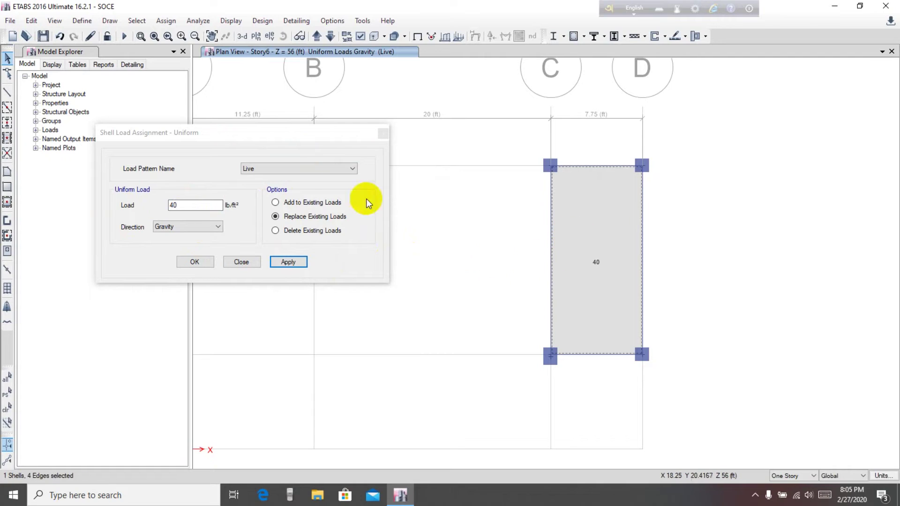
{"action": "left_click", "coordinate": [284, 170]}
{"action": "left_click", "coordinate": [247, 193]}
{"action": "left_click_drag", "start_coordinate": [203, 206], "coordinate": [125, 208]}
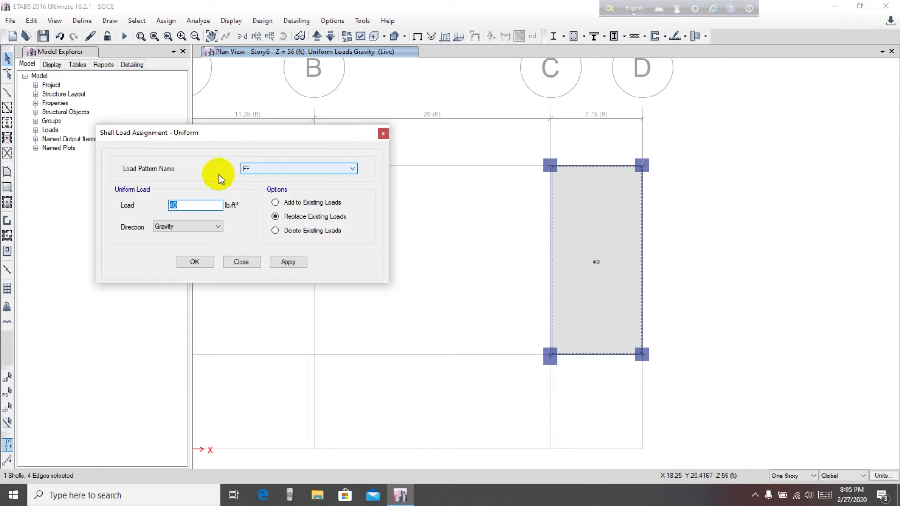
{"action": "double_click", "coordinate": [187, 205]}
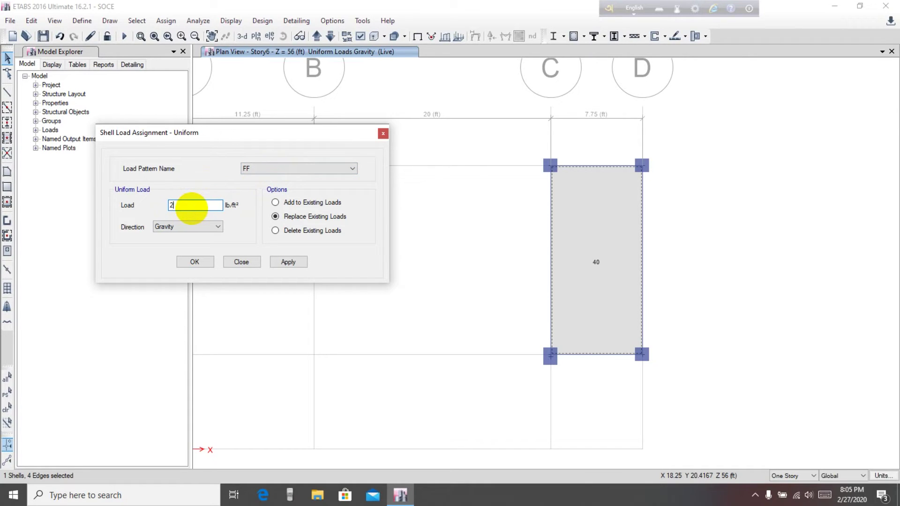
{"action": "left_click_drag", "start_coordinate": [221, 133], "coordinate": [244, 124]}
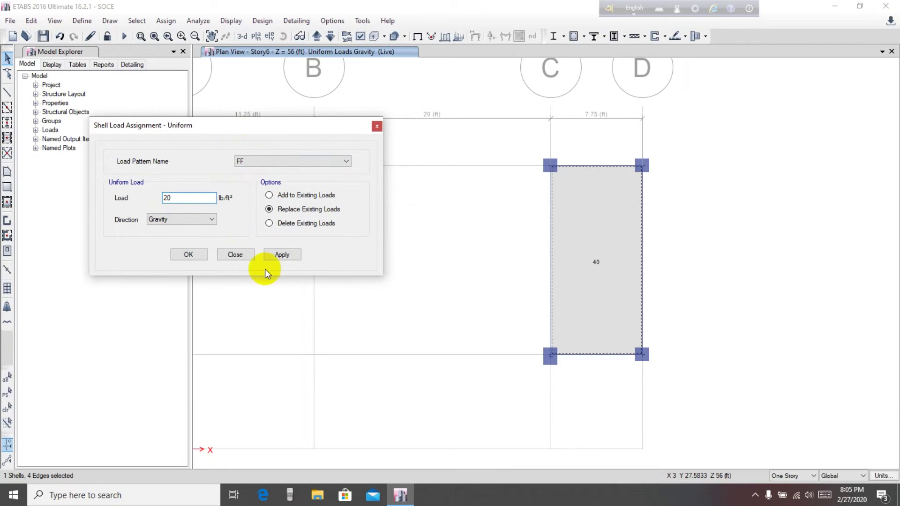
{"action": "left_click", "coordinate": [282, 255]}
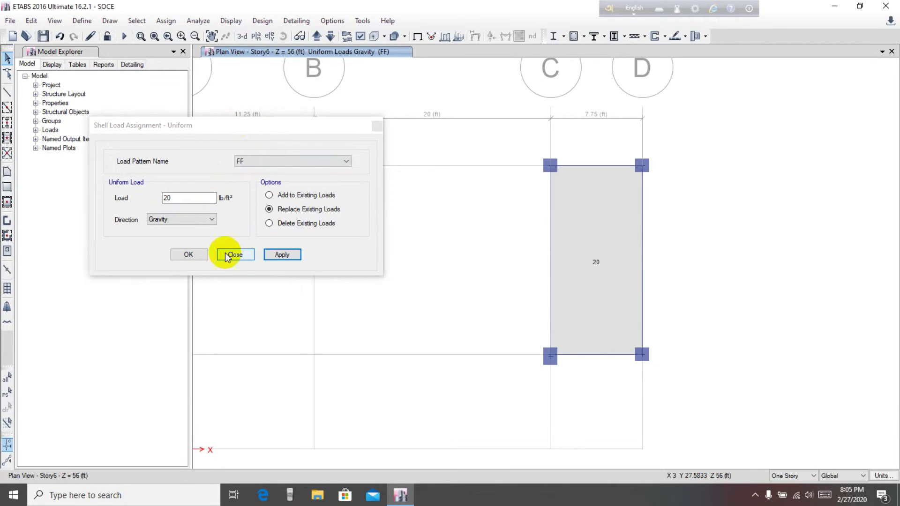
{"action": "left_click", "coordinate": [189, 255]}
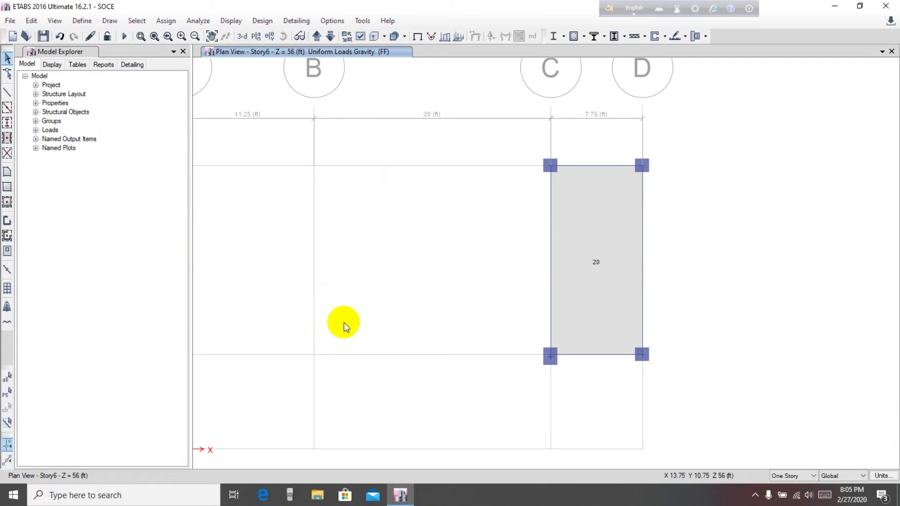
{"action": "middle_click_drag", "start_coordinate": [346, 326], "coordinate": [356, 305]}
- Set the Story6 landing slab's Floor Auto Mesh Options to Mesh Object Into 2 by 2
{"action": "left_click", "coordinate": [575, 232]}
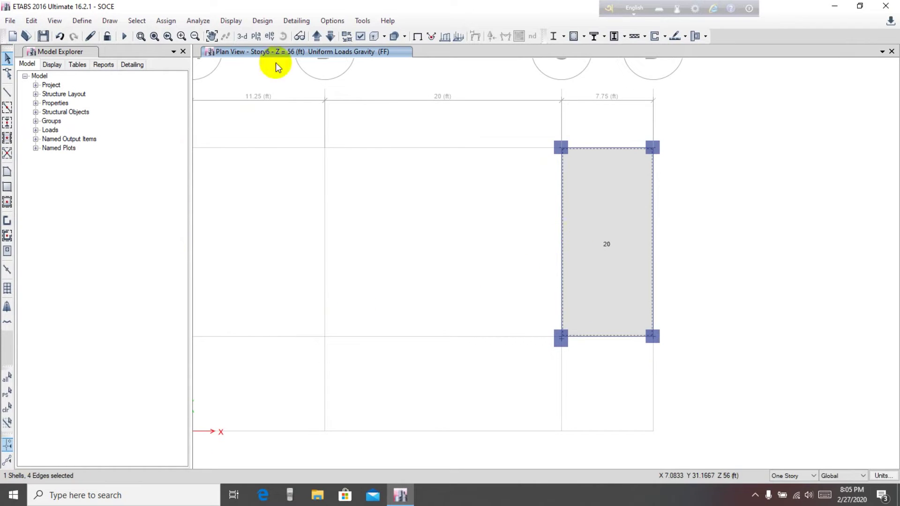
{"action": "left_click", "coordinate": [179, 22]}
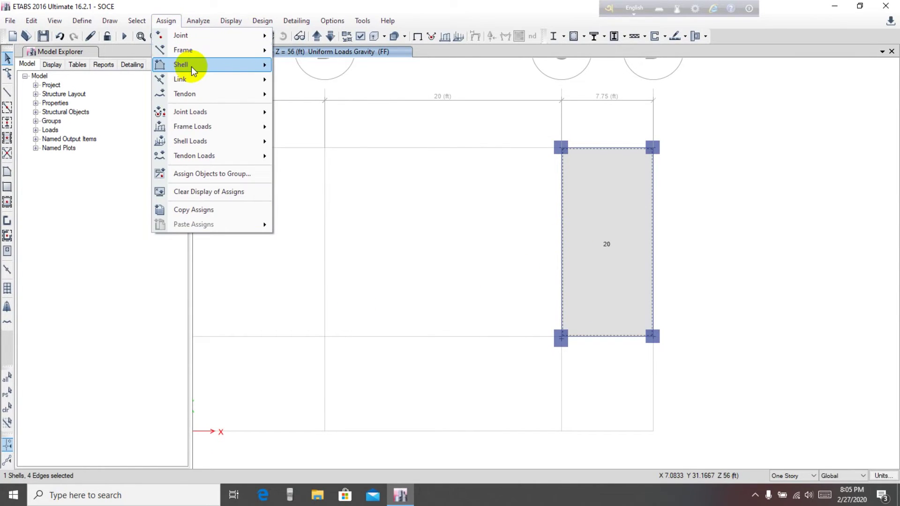
{"action": "mouse_move", "coordinate": [256, 64]}
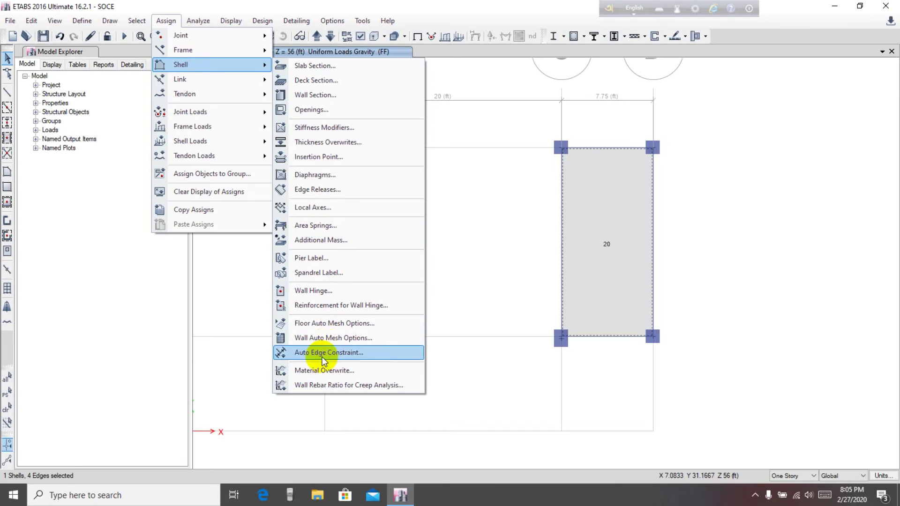
{"action": "left_click", "coordinate": [319, 329]}
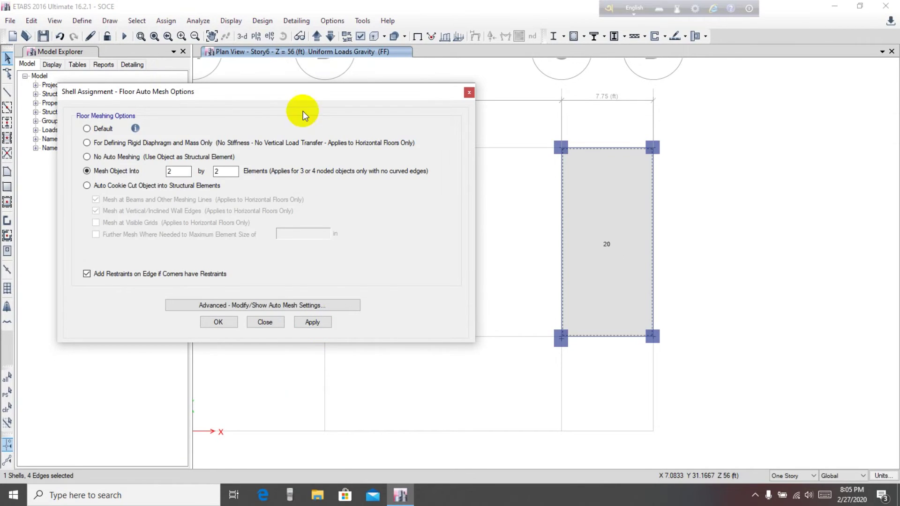
{"action": "left_click", "coordinate": [264, 306]}
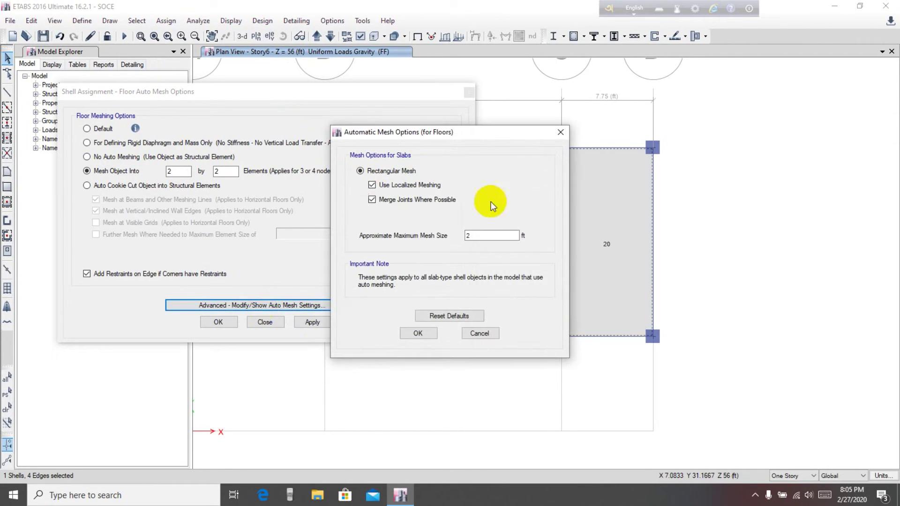
{"action": "left_click", "coordinate": [406, 333]}
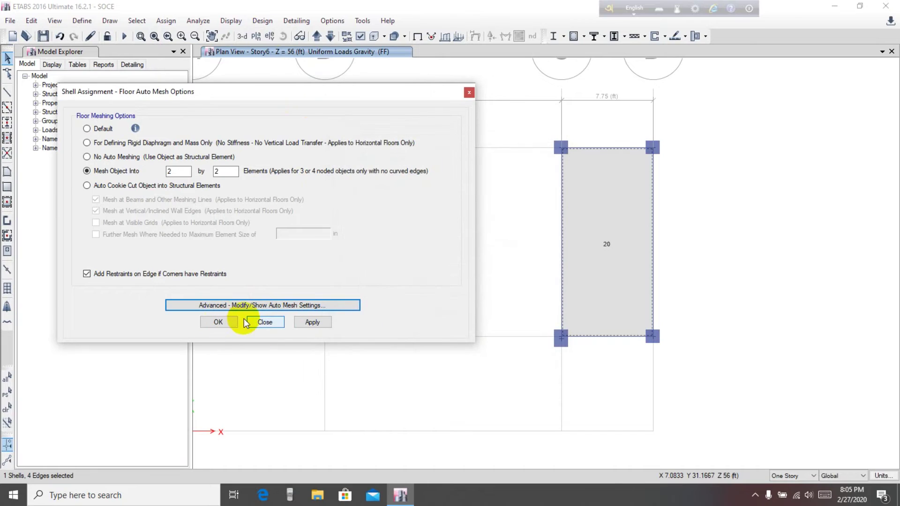
{"action": "left_click", "coordinate": [312, 322]}
{"action": "left_click", "coordinate": [219, 322]}
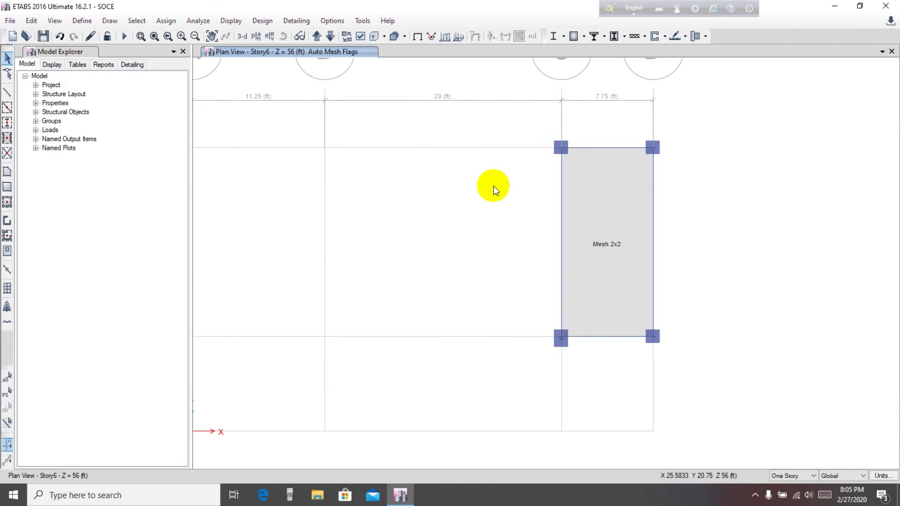
{"action": "scroll", "coordinate": [483, 199], "scroll_direction": "down", "scroll_amount": 5}
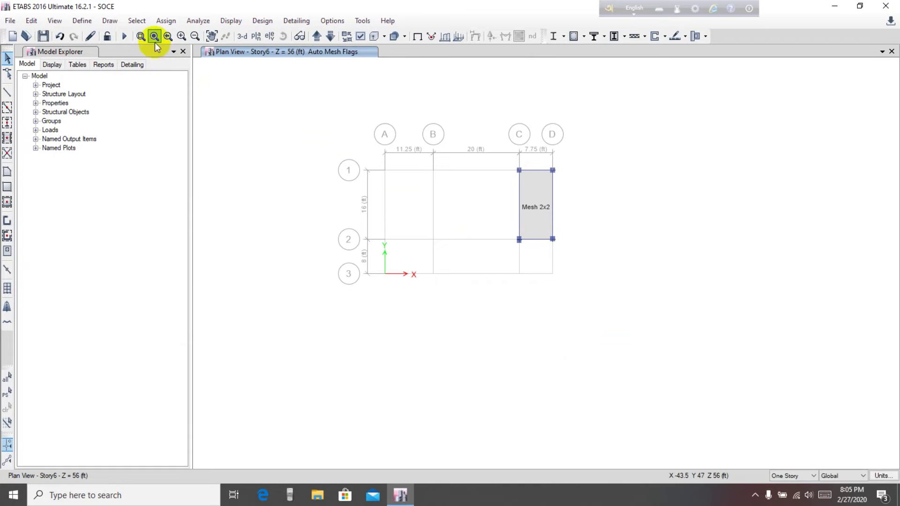
- Show the building in 3-D, zoom and pan over the meshed stair slabs, then save the model
{"action": "left_click", "coordinate": [243, 36]}
{"action": "mouse_move", "coordinate": [772, 226]}
{"action": "middle_mouse_down"}
{"action": "mouse_move", "coordinate": [754, 229]}
{"action": "mouse_move", "coordinate": [702, 272]}
{"action": "middle_mouse_up"}
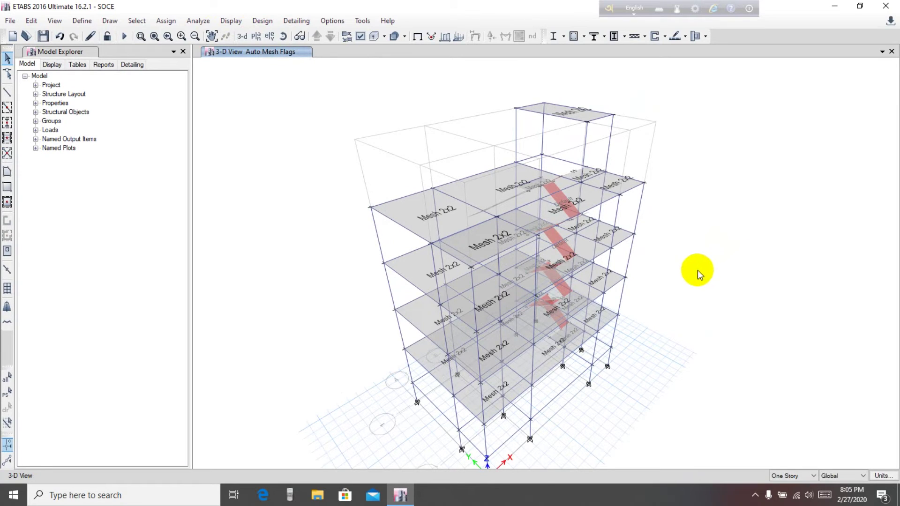
{"action": "middle_click_drag", "start_coordinate": [698, 270], "coordinate": [684, 272]}
{"action": "scroll", "coordinate": [663, 263], "scroll_direction": "up", "scroll_amount": 4}
{"action": "scroll", "coordinate": [812, 279], "scroll_direction": "down", "scroll_amount": 5}
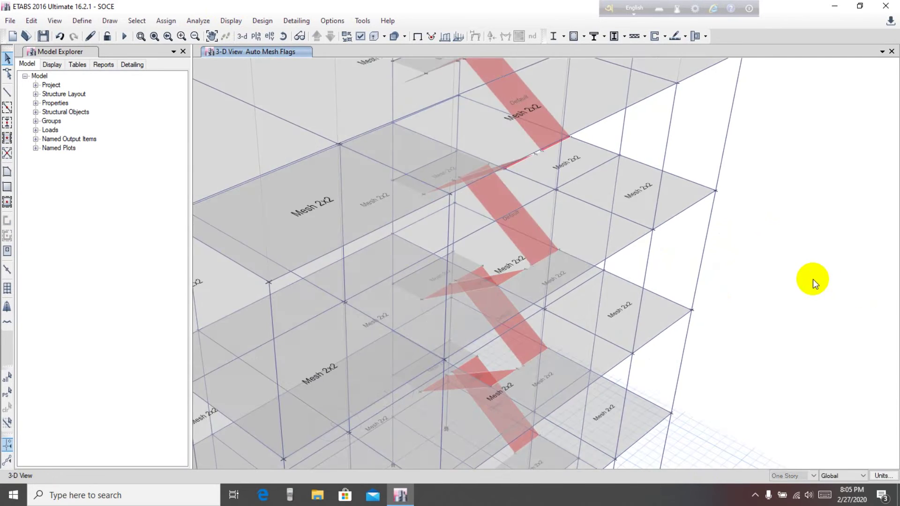
{"action": "middle_click_drag", "start_coordinate": [794, 280], "coordinate": [626, 256]}
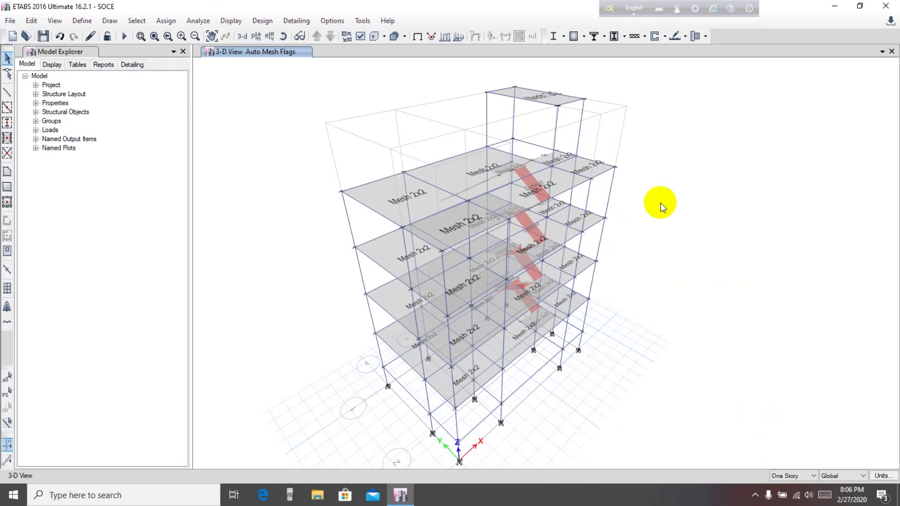
{"action": "middle_click_drag", "start_coordinate": [660, 203], "coordinate": [653, 207]}
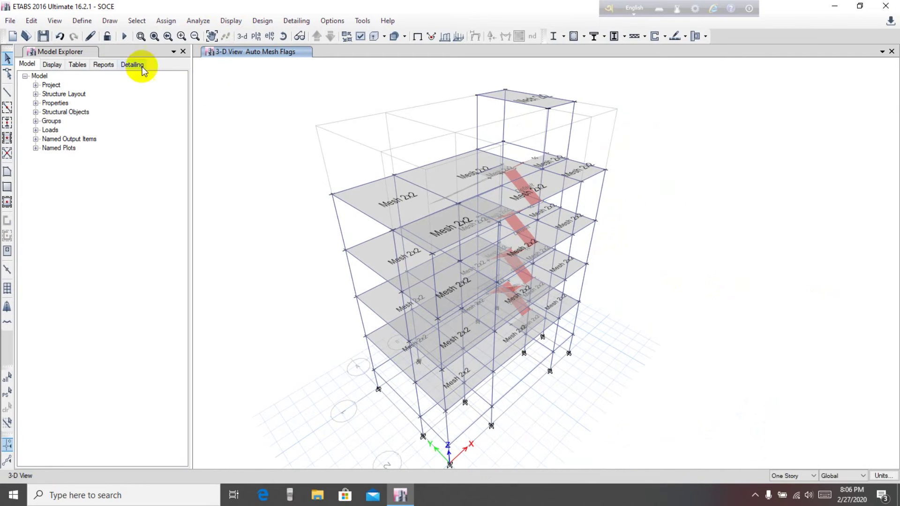
{"action": "left_click", "coordinate": [43, 36]}
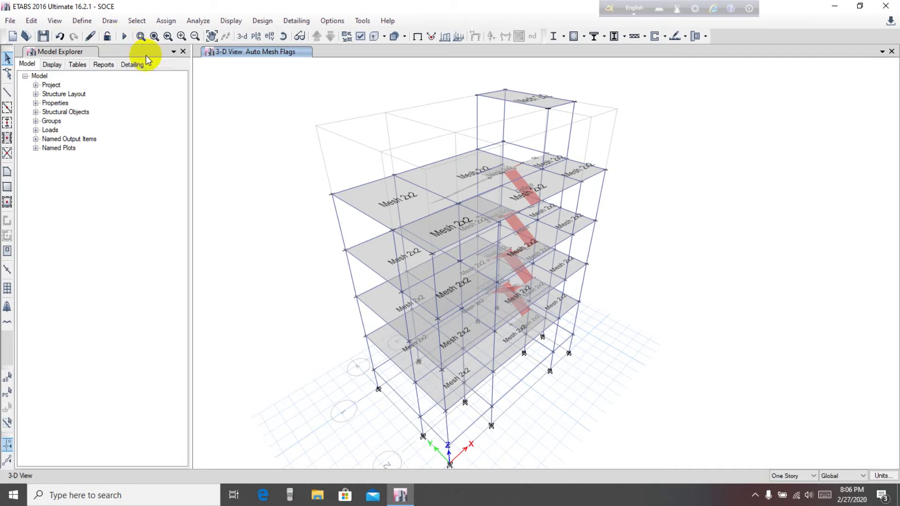
- Run Check Model with all checks plus Joint Story Assignment enabled, then dismiss the no-warnings message
{"action": "left_click", "coordinate": [199, 21]}
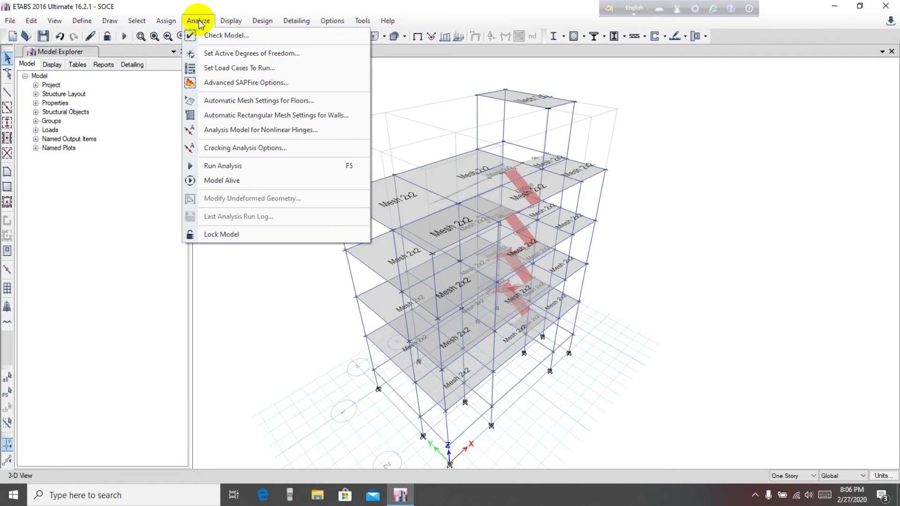
{"action": "left_click", "coordinate": [215, 34]}
{"action": "left_click_drag", "start_coordinate": [388, 56], "coordinate": [147, 55]}
{"action": "double_click", "coordinate": [254, 87]}
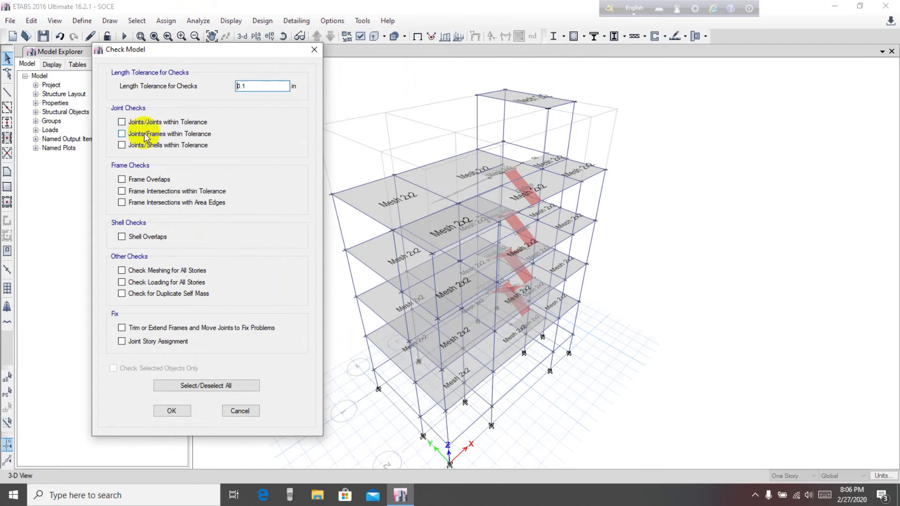
{"action": "left_click", "coordinate": [179, 389]}
{"action": "left_click", "coordinate": [155, 341]}
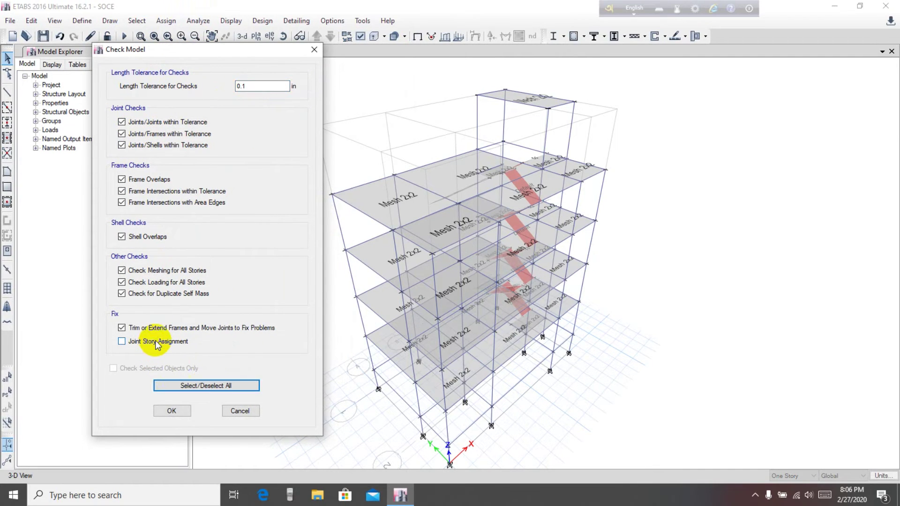
{"action": "left_click", "coordinate": [178, 415]}
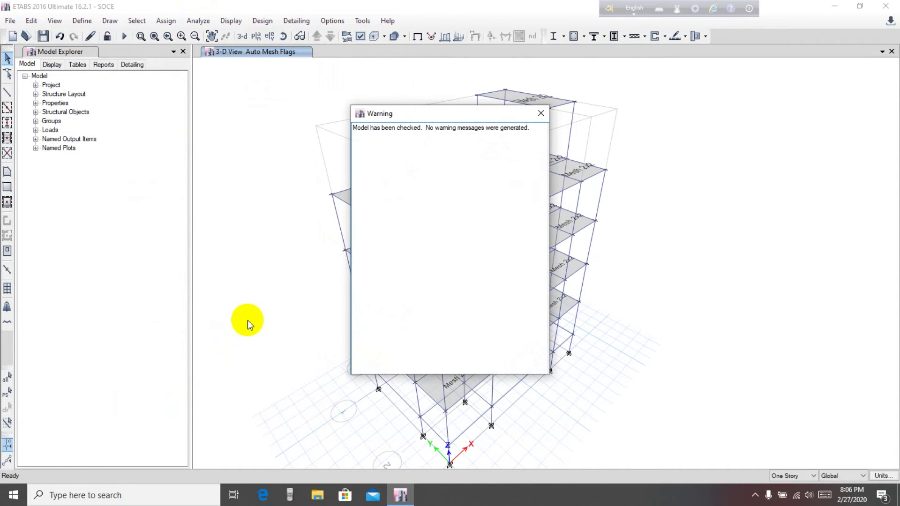
{"action": "left_click", "coordinate": [541, 113]}
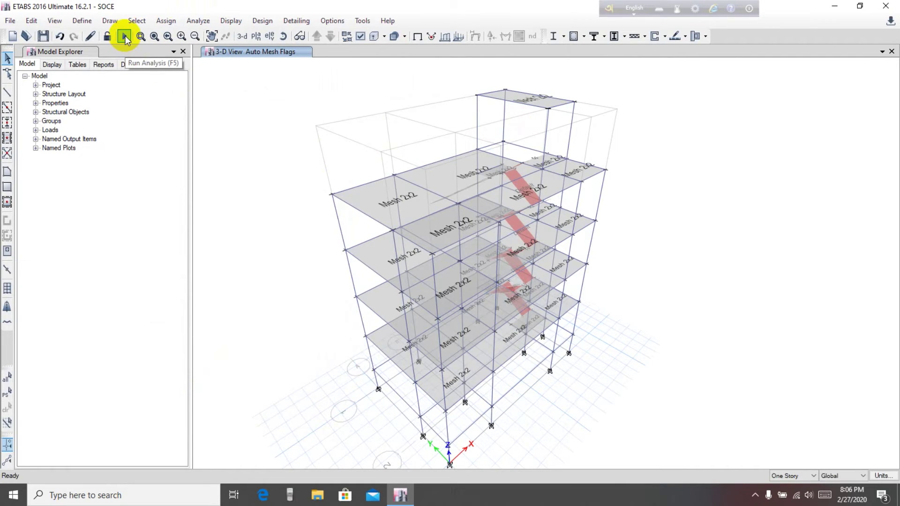
- Run the analysis and pan the 3-D view to inspect the Dead load displacements
{"action": "left_click", "coordinate": [125, 37]}
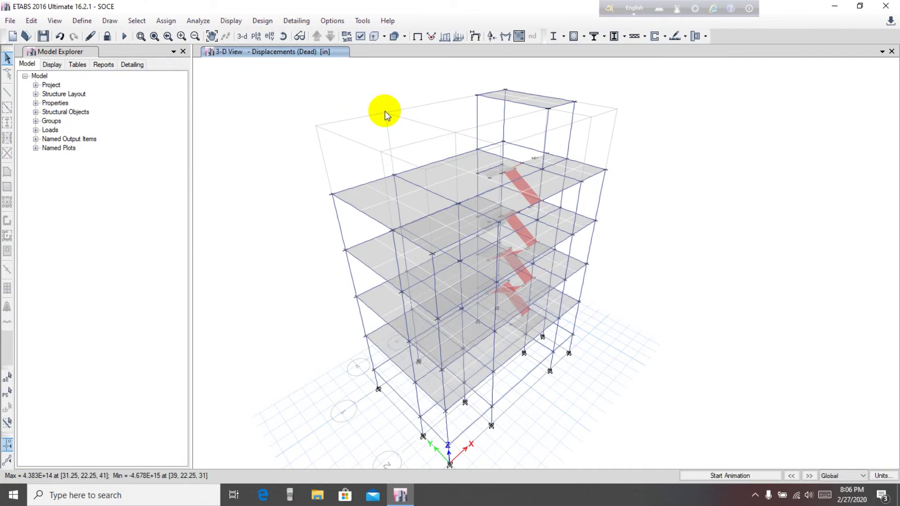
{"action": "middle_click_drag", "start_coordinate": [680, 177], "coordinate": [754, 164]}
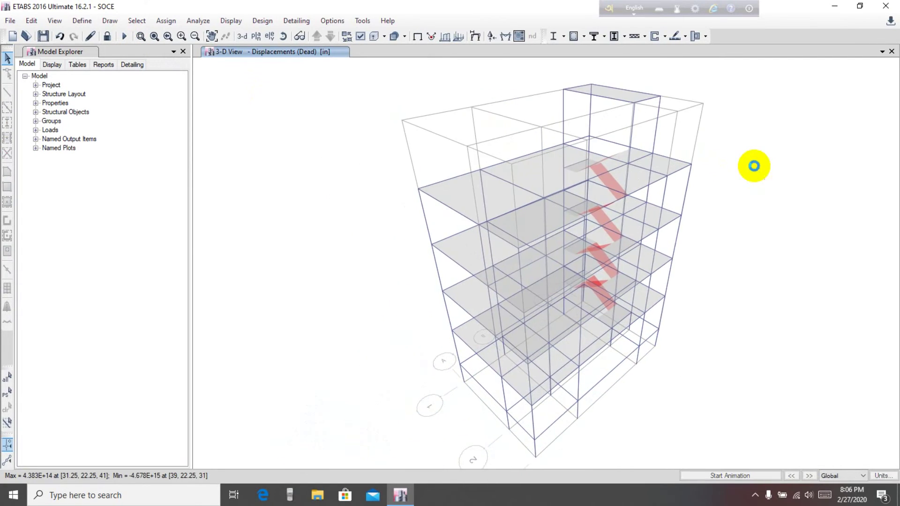
{"action": "scroll", "coordinate": [508, 195], "scroll_direction": "up", "scroll_amount": 4}
{"action": "scroll", "coordinate": [504, 211], "scroll_direction": "down", "scroll_amount": 4}
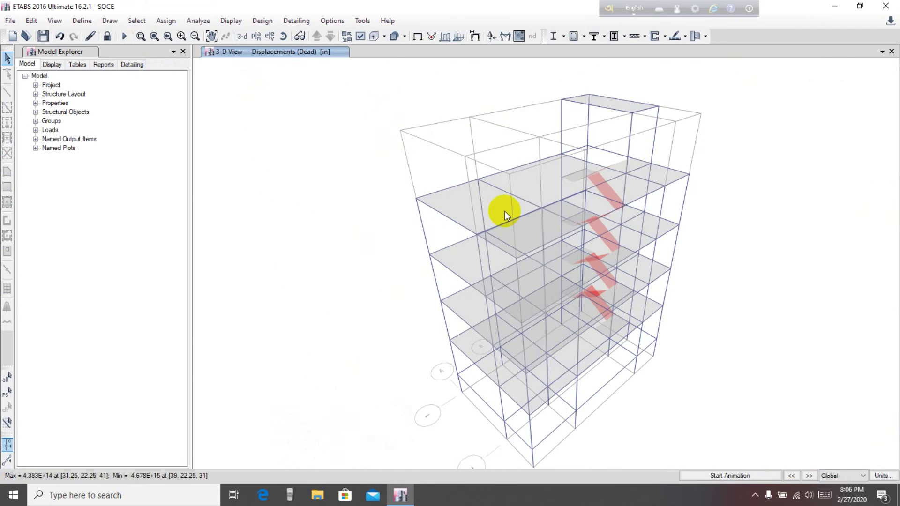
{"action": "middle_click_drag", "start_coordinate": [823, 230], "coordinate": [750, 252]}
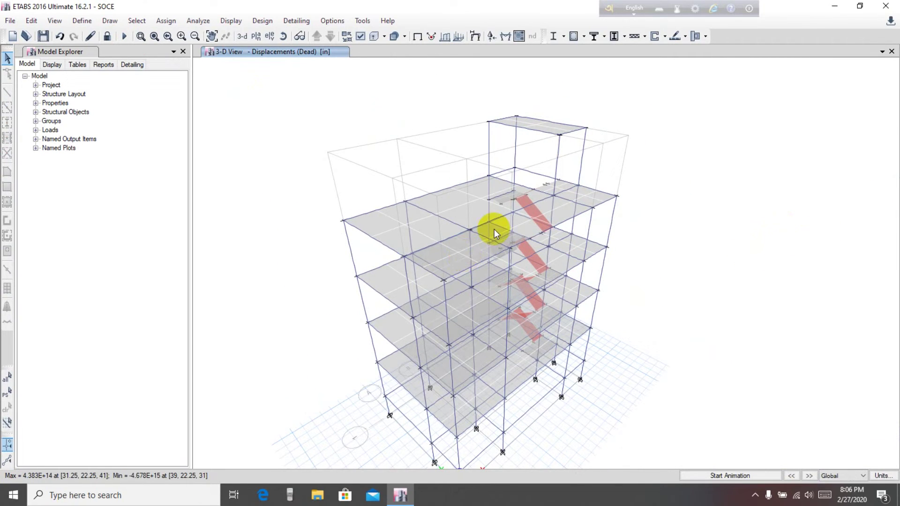
{"action": "right_click", "coordinate": [426, 233]}
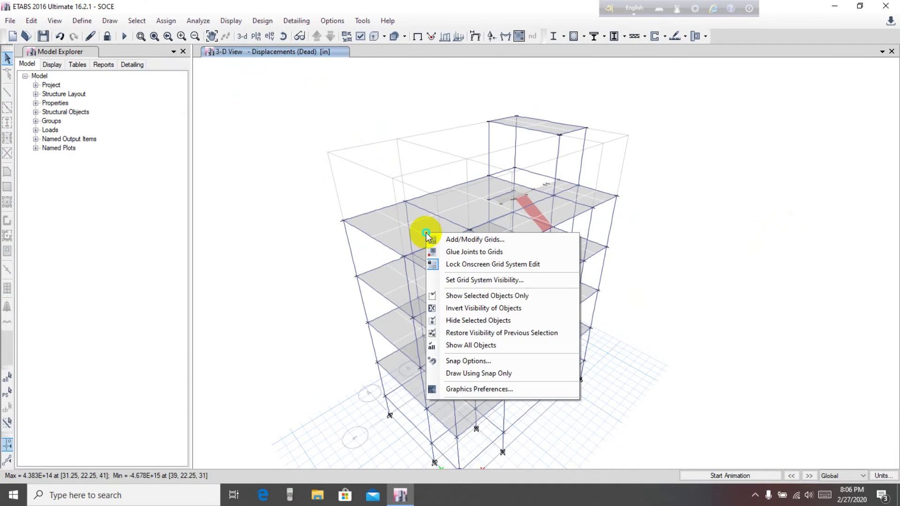
{"action": "left_click", "coordinate": [421, 232]}
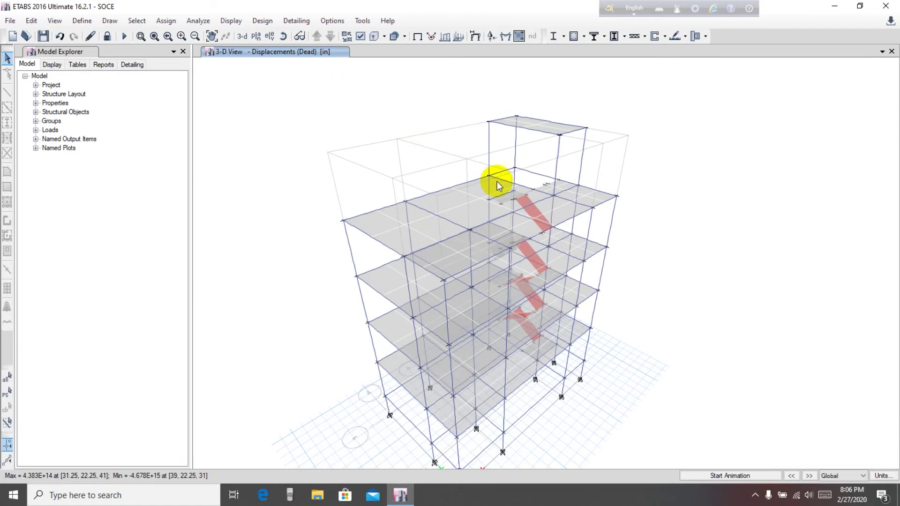
{"action": "middle_click_drag", "start_coordinate": [677, 227], "coordinate": [667, 201]}
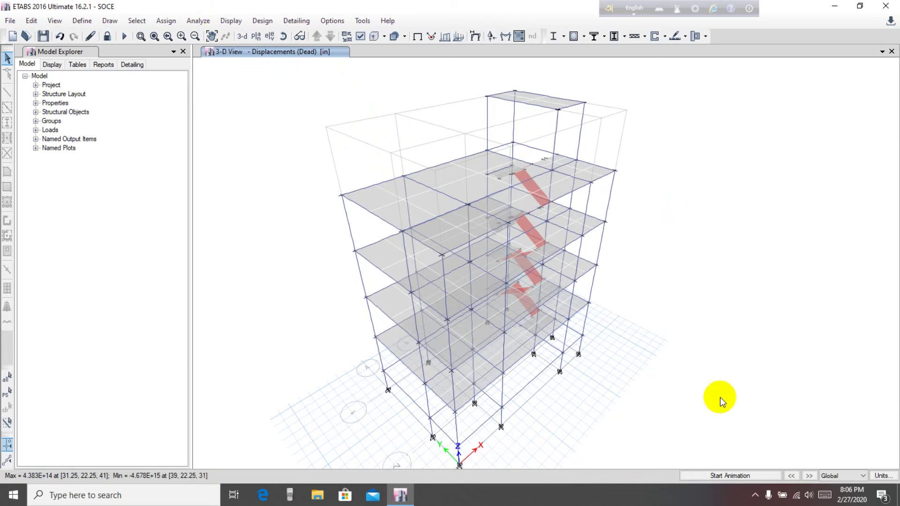
- Step through the Live, FF, PW and Dead displacements and read a Story4 joint's values
{"action": "left_click", "coordinate": [809, 476]}
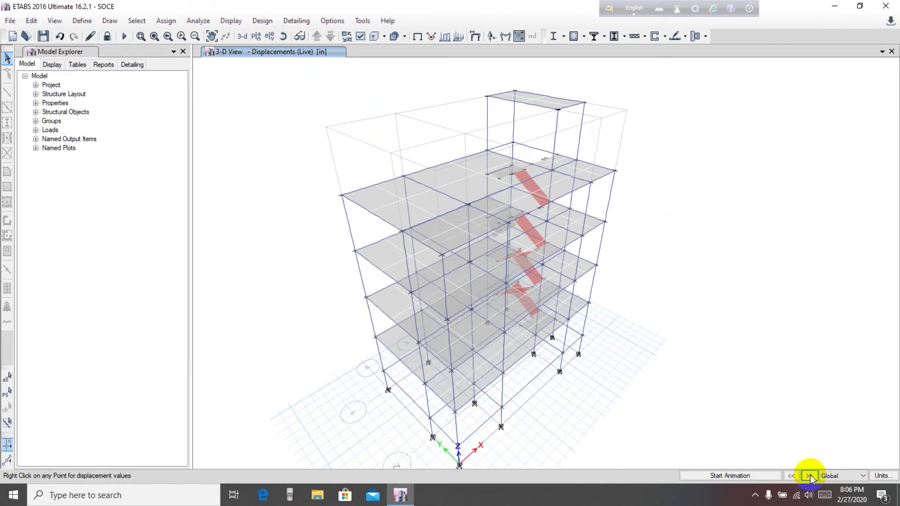
{"action": "left_click", "coordinate": [809, 476]}
{"action": "left_click", "coordinate": [809, 476]}
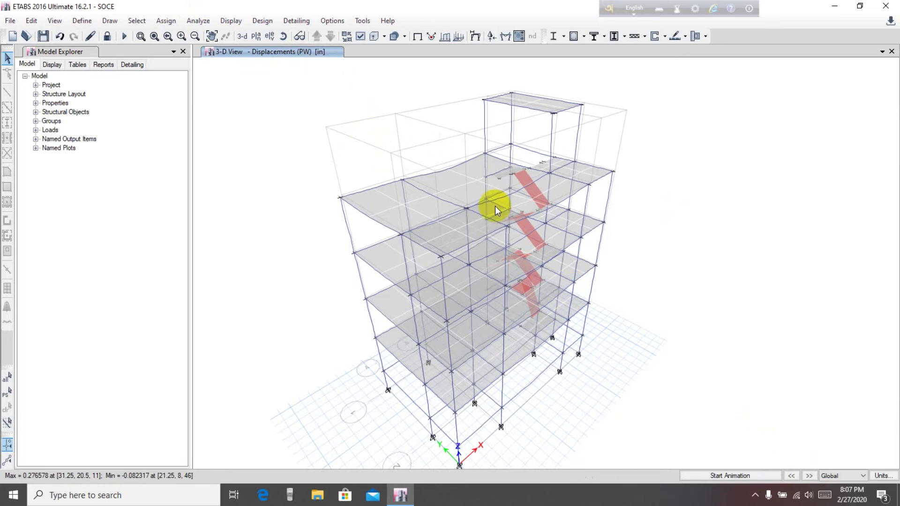
{"action": "mouse_move", "coordinate": [447, 167]}
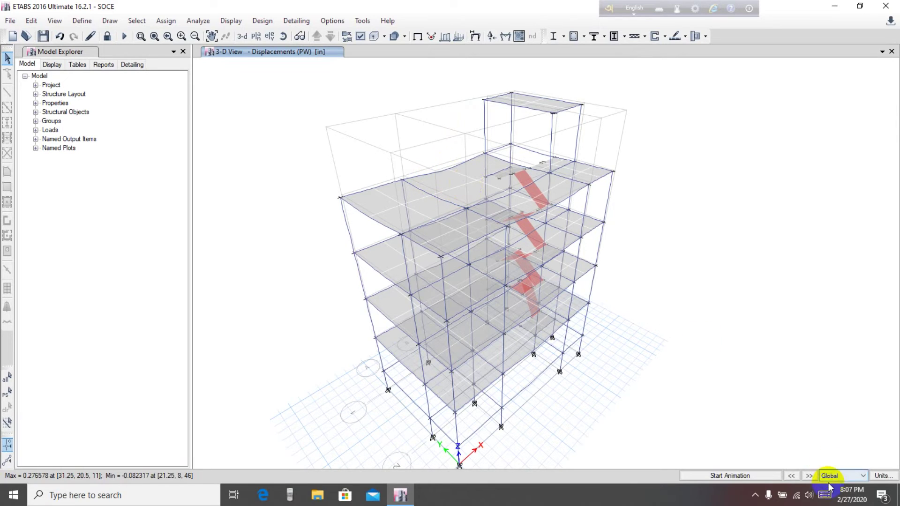
{"action": "left_click", "coordinate": [810, 476]}
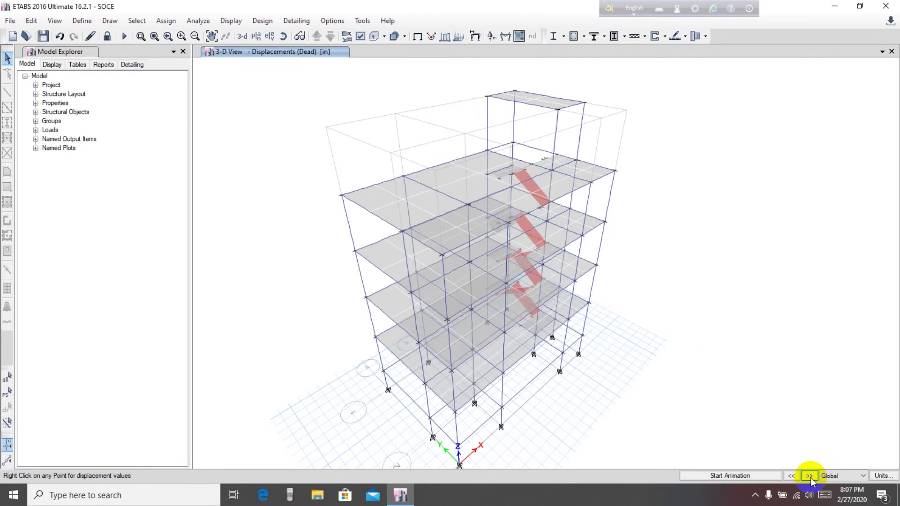
{"action": "mouse_move", "coordinate": [519, 258]}
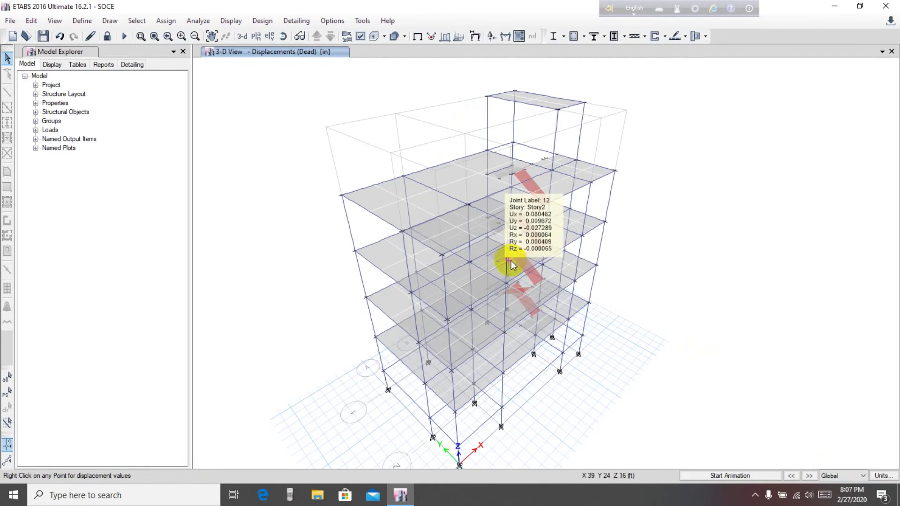
{"action": "right_click", "coordinate": [508, 289]}
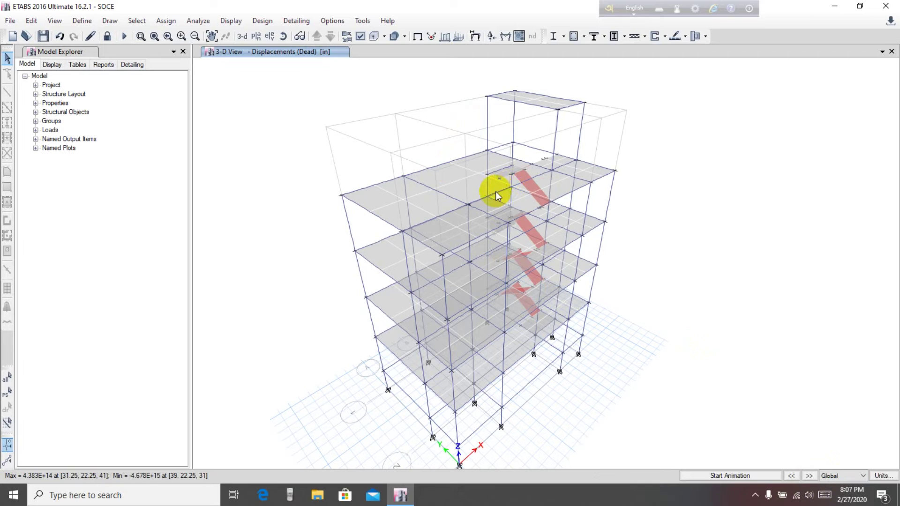
- Switch the displacement display to the Live load case and reposition the building in view
{"action": "mouse_move", "coordinate": [469, 204]}
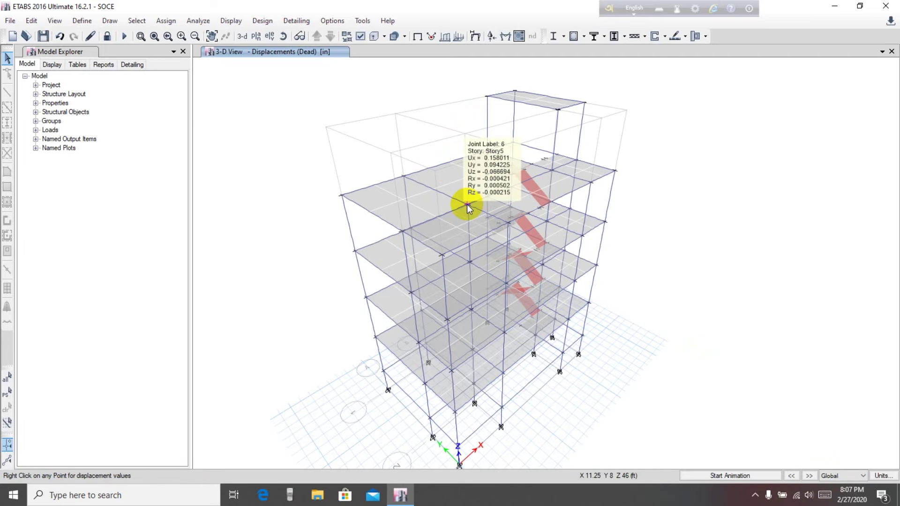
{"action": "left_click", "coordinate": [810, 476]}
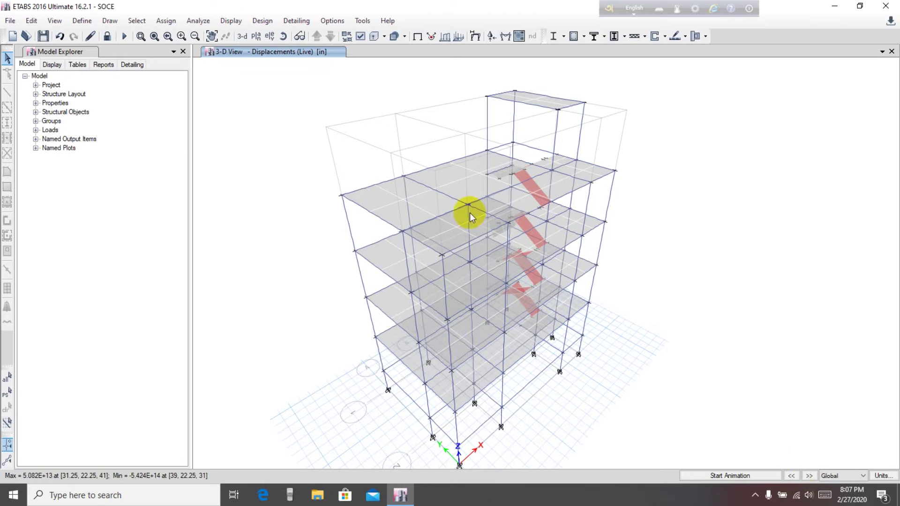
{"action": "mouse_move", "coordinate": [467, 205]}
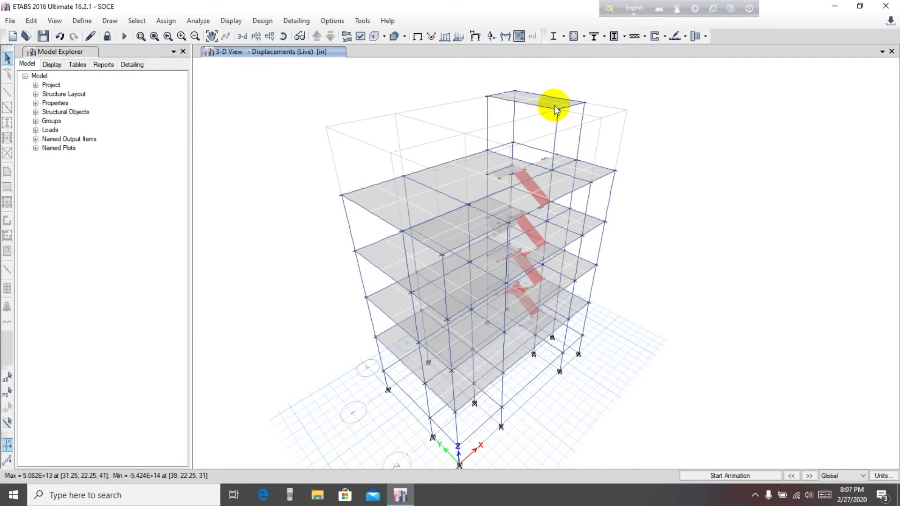
{"action": "mouse_move", "coordinate": [571, 108]}
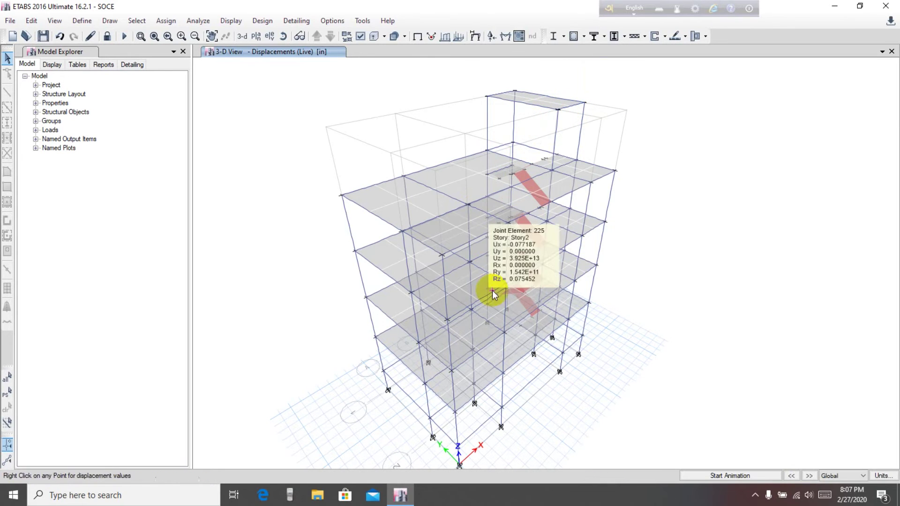
{"action": "middle_click_drag", "start_coordinate": [598, 307], "coordinate": [610, 283]}
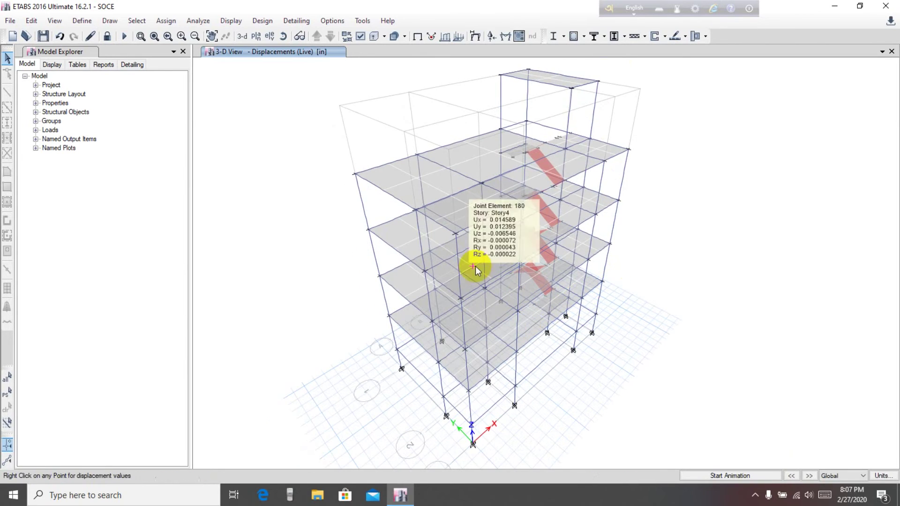
{"action": "middle_click_drag", "start_coordinate": [347, 318], "coordinate": [340, 320]}
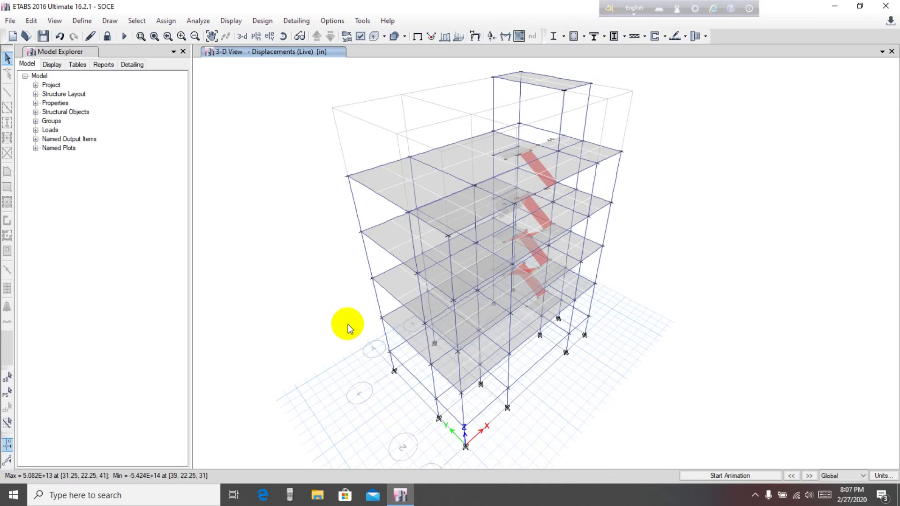
{"action": "middle_click_drag", "start_coordinate": [514, 255], "coordinate": [516, 262]}
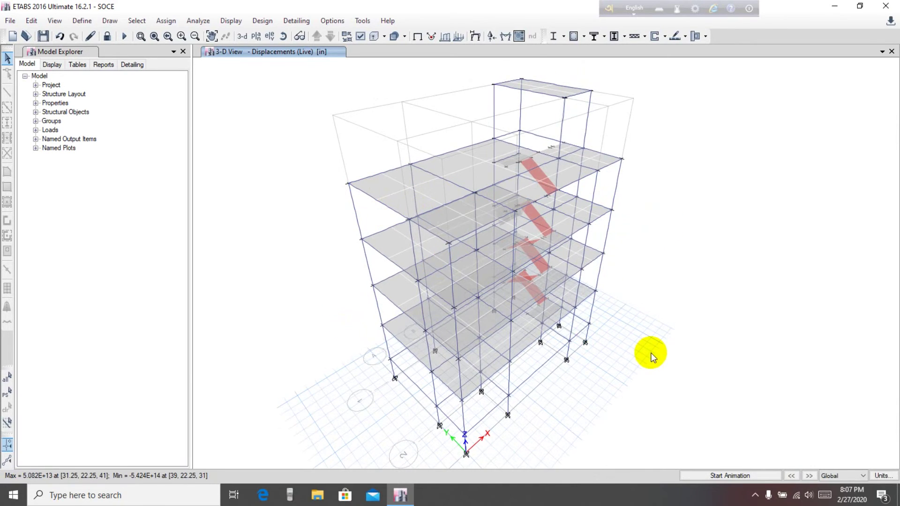
{"action": "mouse_move", "coordinate": [654, 358]}
{"action": "middle_mouse_down"}
{"action": "mouse_move", "coordinate": [649, 334]}
{"action": "mouse_move", "coordinate": [640, 356]}
{"action": "middle_mouse_up"}
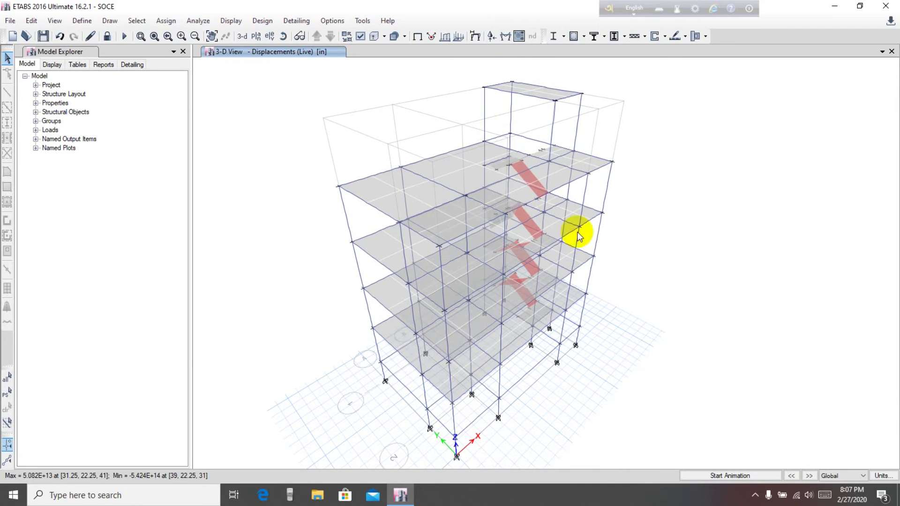
{"action": "middle_click_drag", "start_coordinate": [629, 263], "coordinate": [625, 249]}
{"action": "mouse_move", "coordinate": [479, 150]}
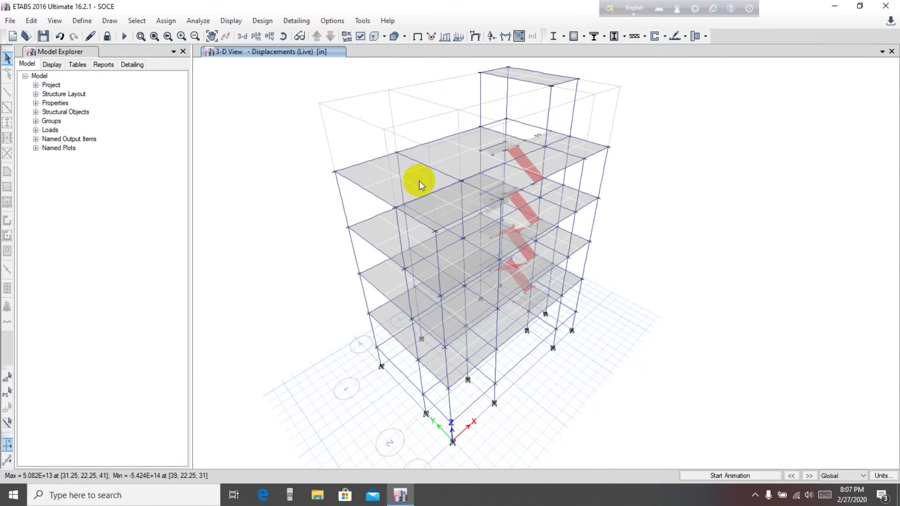
- Hide the floor slabs through the display options
{"action": "left_click", "coordinate": [361, 36]}
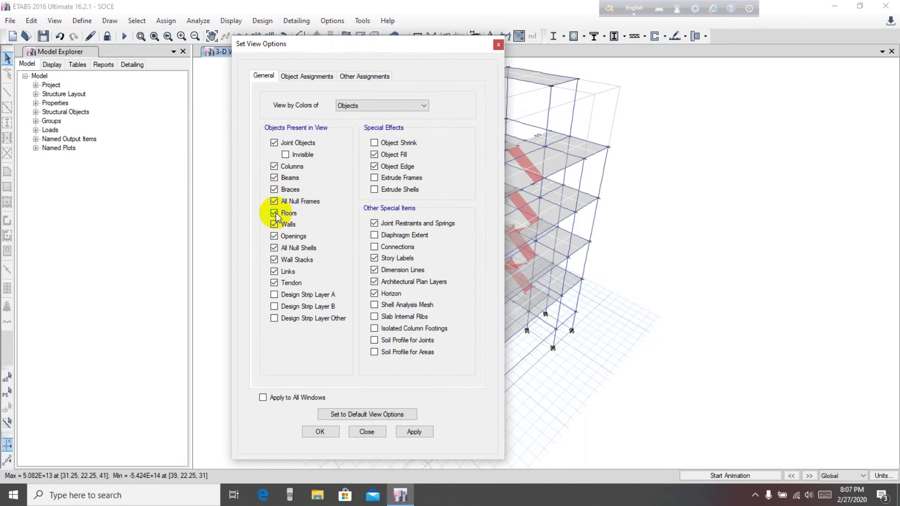
{"action": "left_click", "coordinate": [414, 432]}
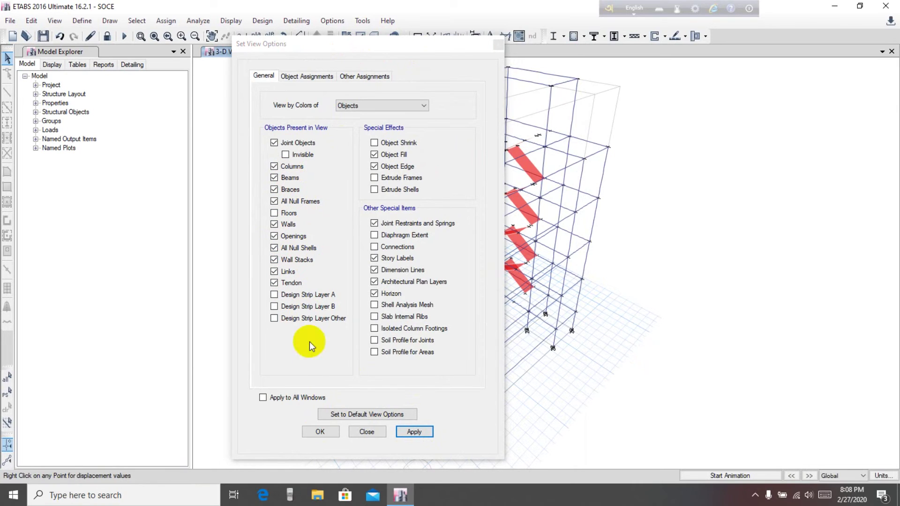
{"action": "left_click", "coordinate": [321, 432]}
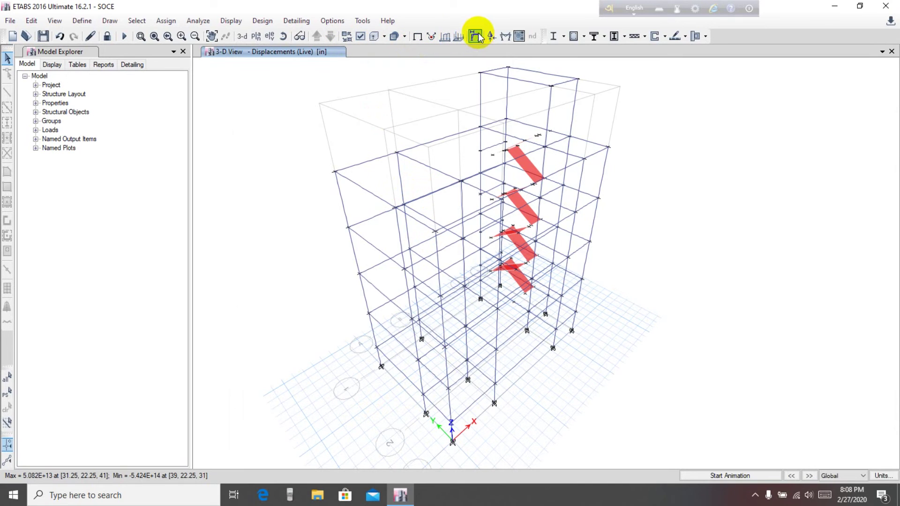
- Keep the deformed shape set to the Live load case
{"action": "left_click", "coordinate": [458, 37]}
{"action": "left_click_drag", "start_coordinate": [476, 92], "coordinate": [194, 68]}
{"action": "left_click", "coordinate": [135, 117]}
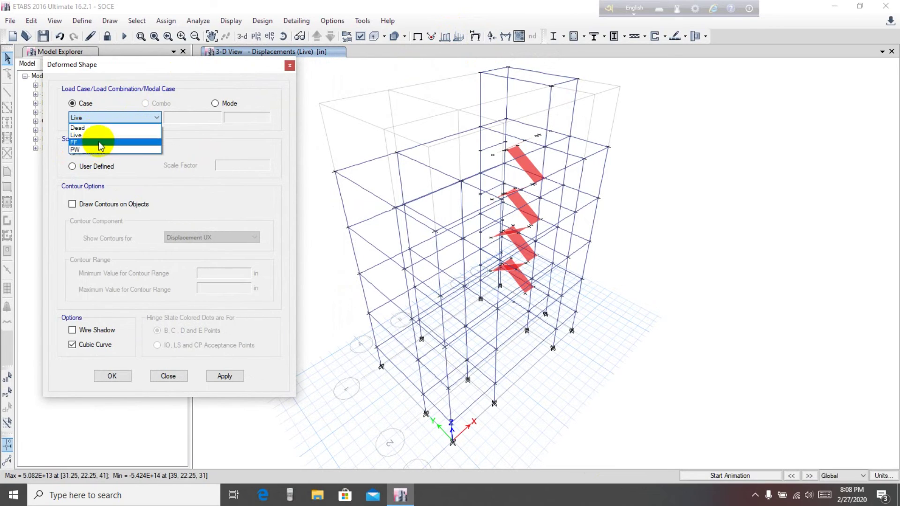
{"action": "left_click", "coordinate": [91, 118]}
{"action": "left_click", "coordinate": [290, 66]}
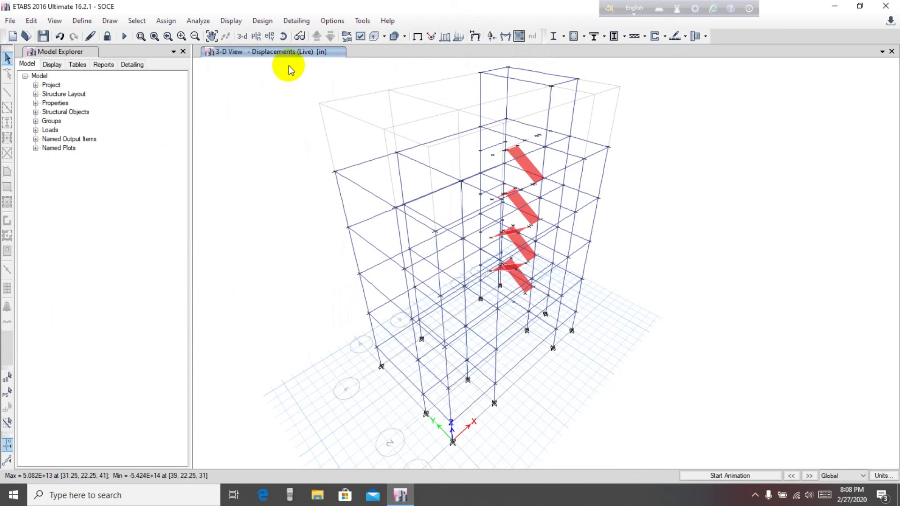
- Plot the Fz support reactions for the Dead load case, then for Live
{"action": "left_click", "coordinate": [491, 36]}
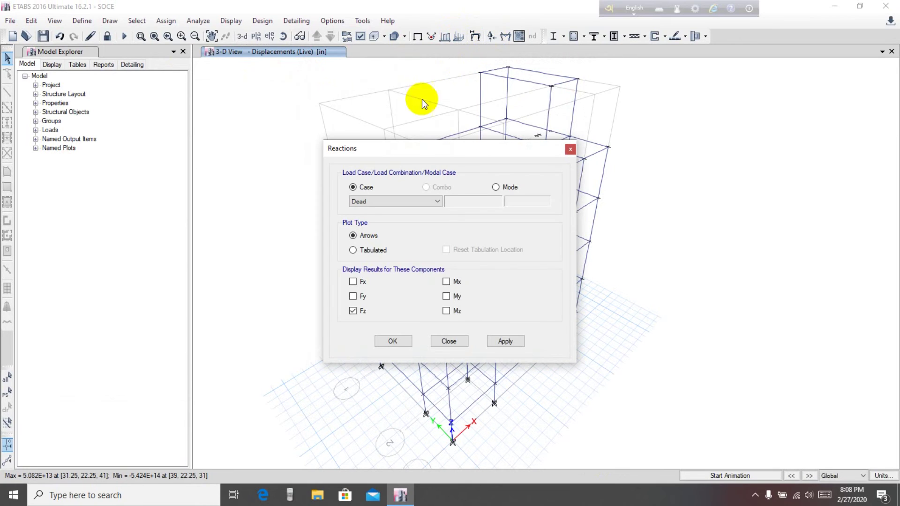
{"action": "left_click_drag", "start_coordinate": [416, 149], "coordinate": [111, 109]}
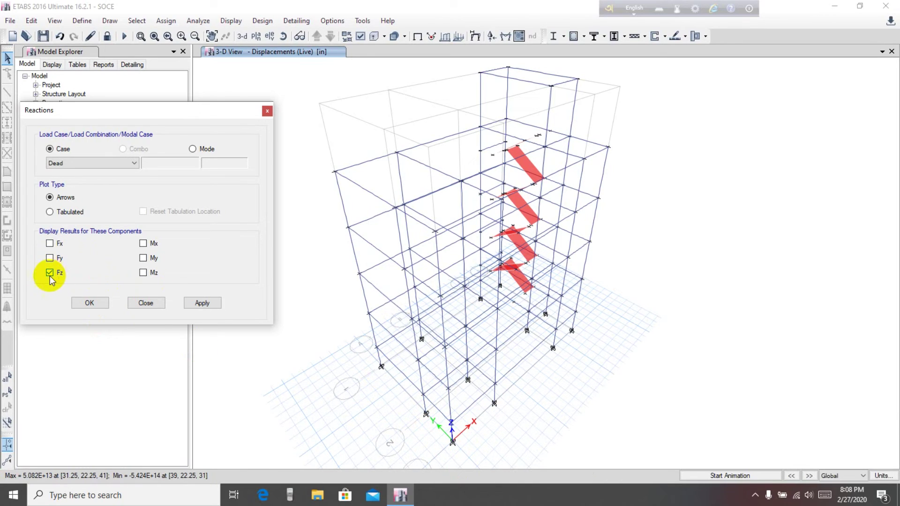
{"action": "left_click", "coordinate": [202, 305]}
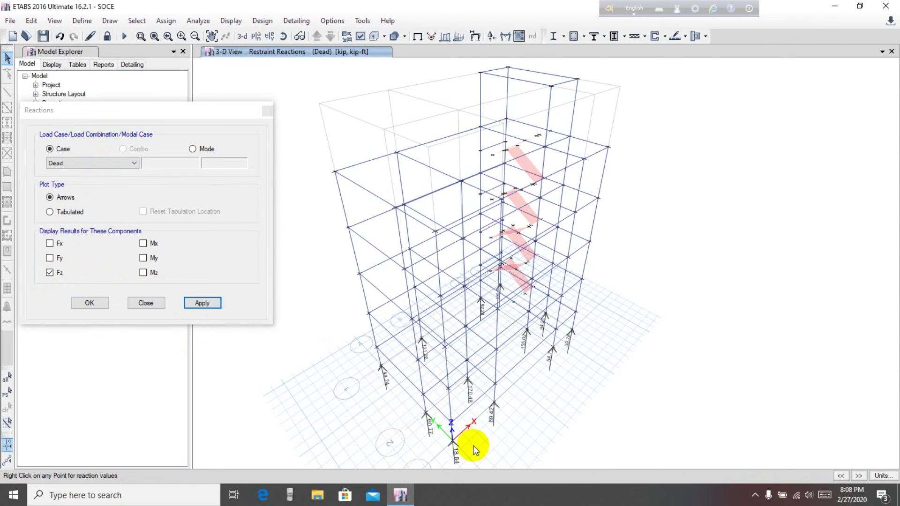
{"action": "scroll", "coordinate": [474, 446], "scroll_direction": "up", "scroll_amount": 4}
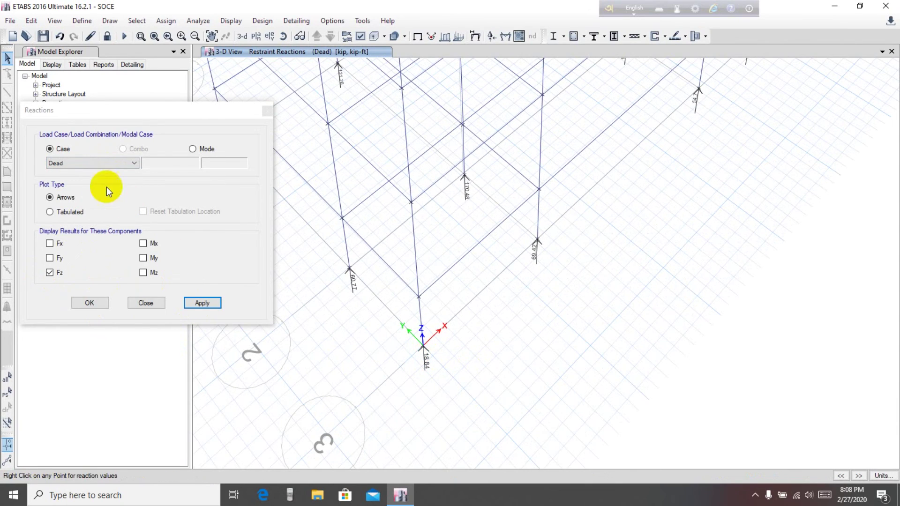
{"action": "left_click", "coordinate": [85, 159]}
{"action": "left_click", "coordinate": [88, 171]}
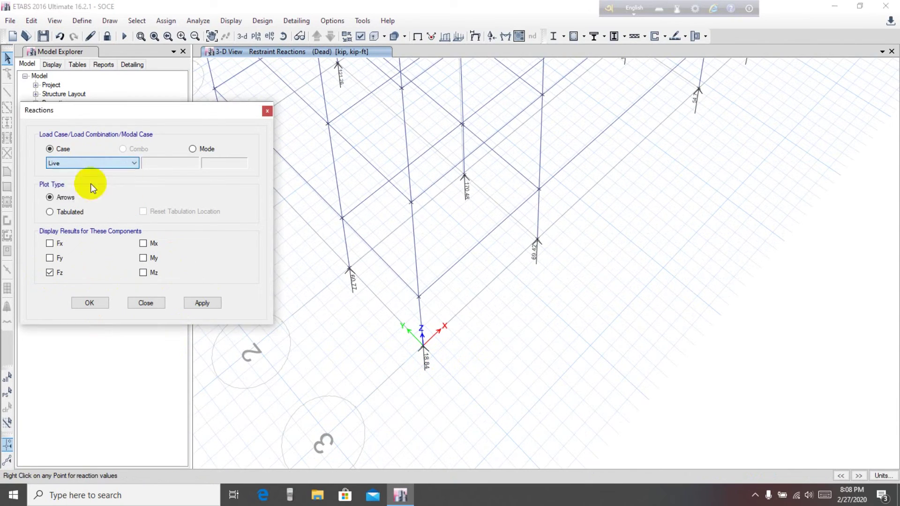
{"action": "left_click", "coordinate": [204, 302]}
- Show the FF and then PW support reactions, and close the reactions settings
{"action": "left_click", "coordinate": [104, 162]}
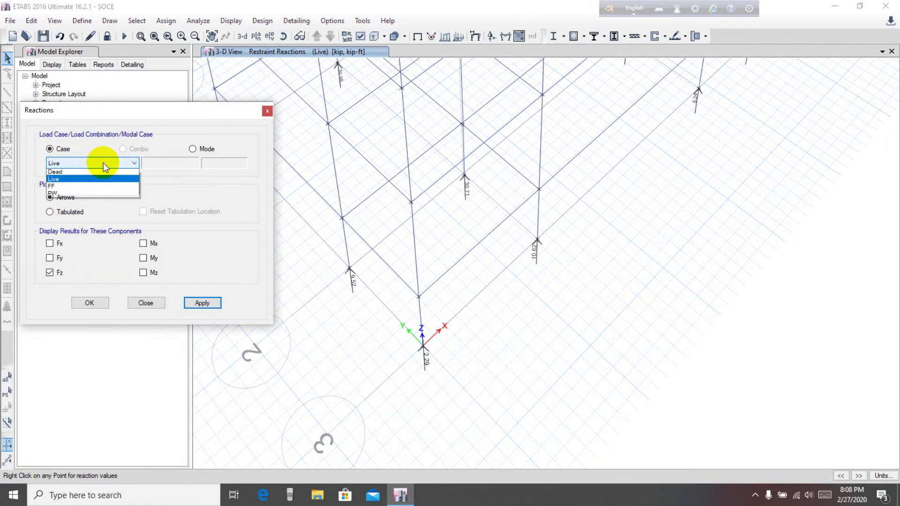
{"action": "left_click", "coordinate": [54, 180]}
{"action": "left_click", "coordinate": [203, 303]}
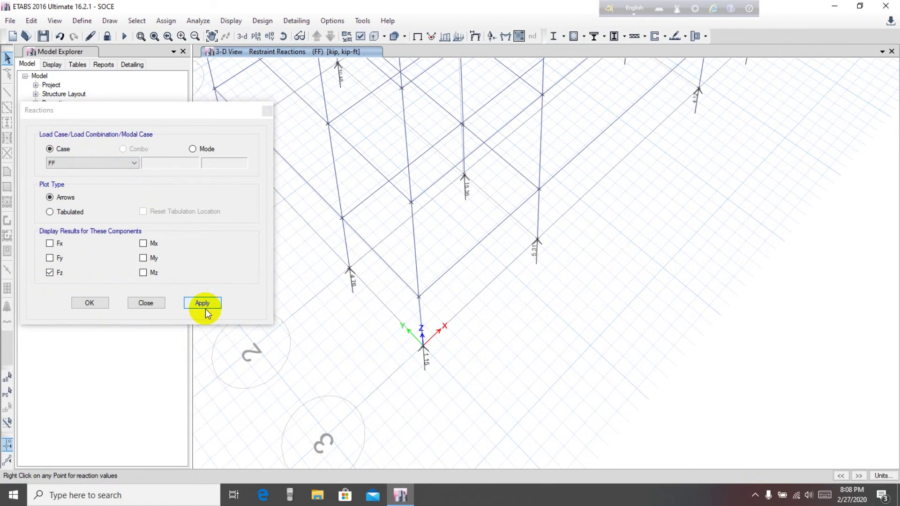
{"action": "left_click", "coordinate": [95, 163]}
{"action": "left_click", "coordinate": [72, 194]}
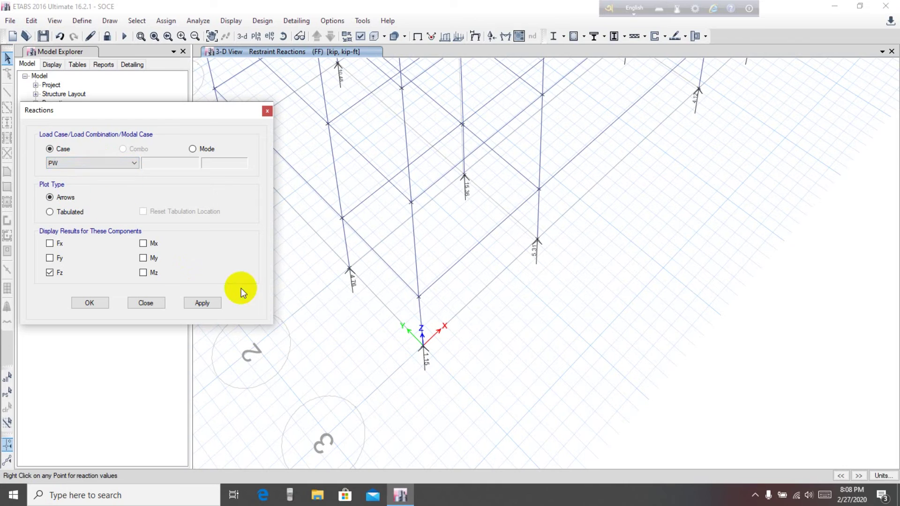
{"action": "left_click", "coordinate": [203, 303]}
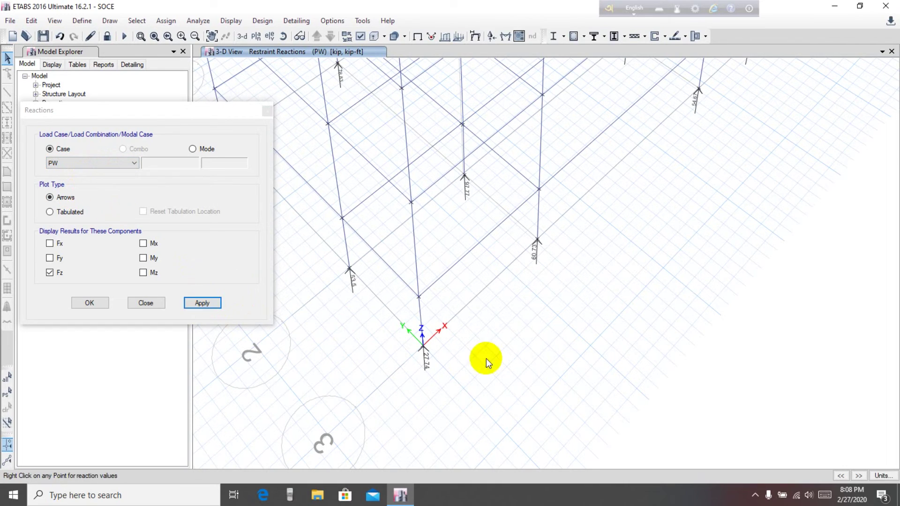
{"action": "left_click_drag", "start_coordinate": [158, 119], "coordinate": [137, 121]}
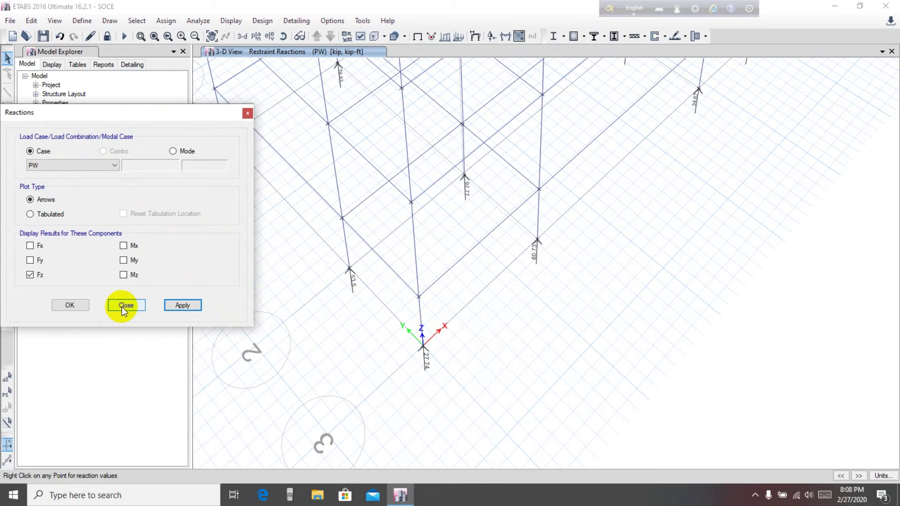
{"action": "left_click", "coordinate": [123, 305]}
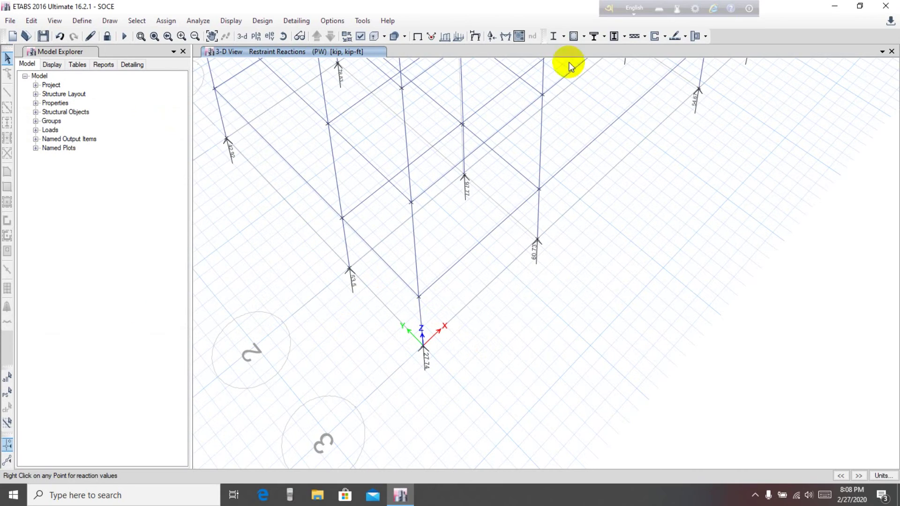
- Plot the Dead-load axial force diagram on the frame members
{"action": "left_click", "coordinate": [505, 36]}
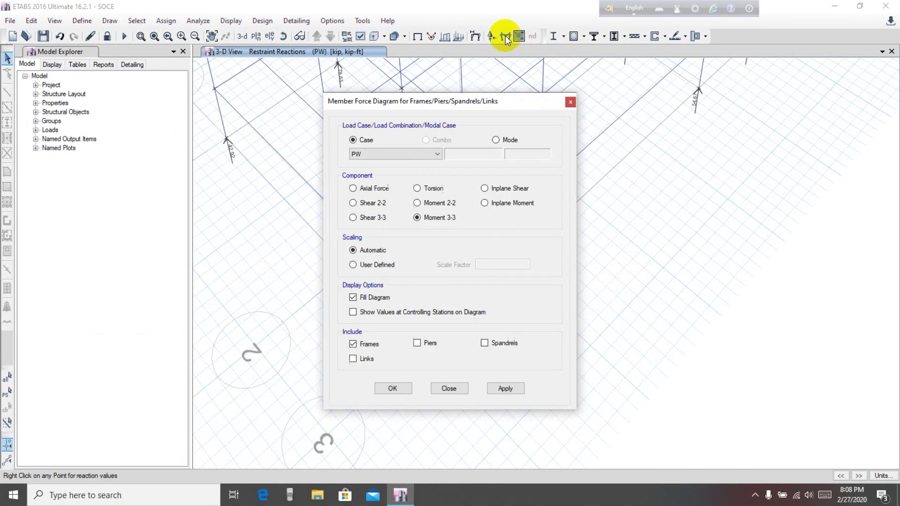
{"action": "left_click", "coordinate": [571, 101]}
{"action": "scroll", "coordinate": [663, 271], "scroll_direction": "up", "scroll_amount": 3}
{"action": "scroll", "coordinate": [663, 271], "scroll_direction": "down", "scroll_amount": 5}
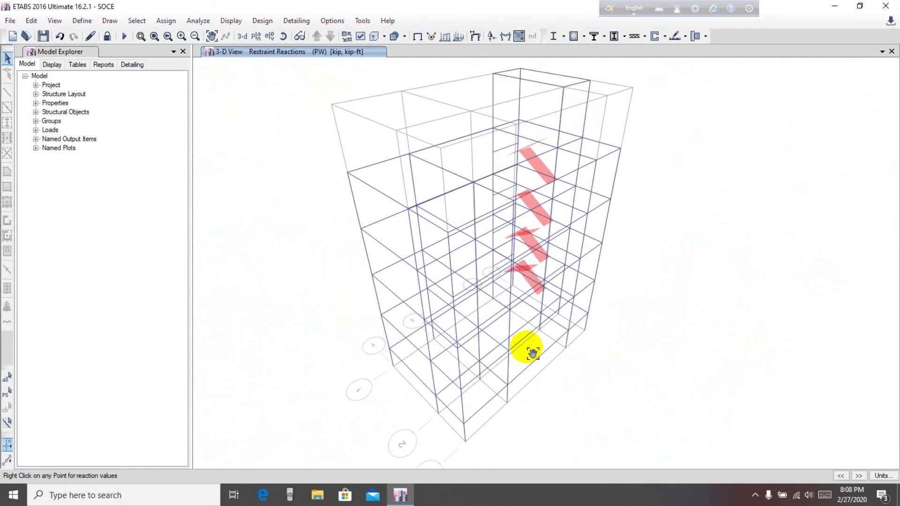
{"action": "left_click", "coordinate": [500, 37]}
{"action": "left_click_drag", "start_coordinate": [447, 95], "coordinate": [198, 84]}
{"action": "left_click", "coordinate": [137, 138]}
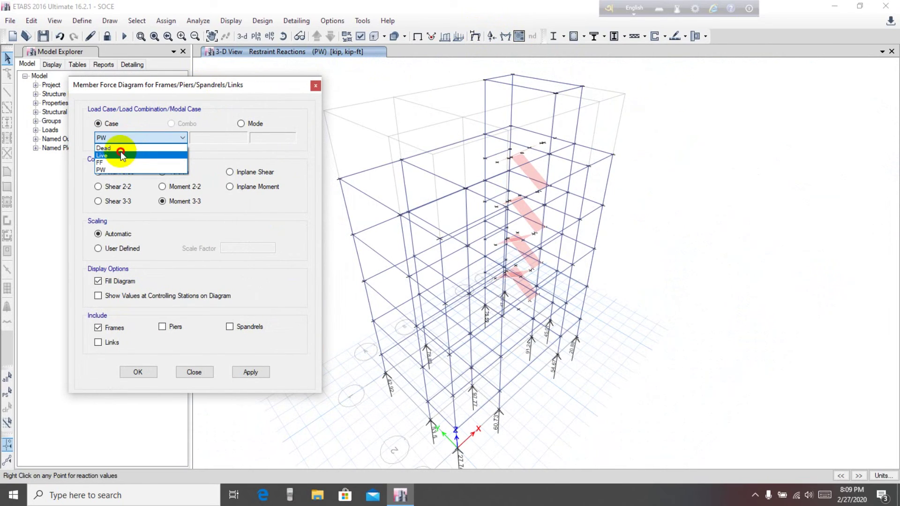
{"action": "left_click", "coordinate": [115, 147]}
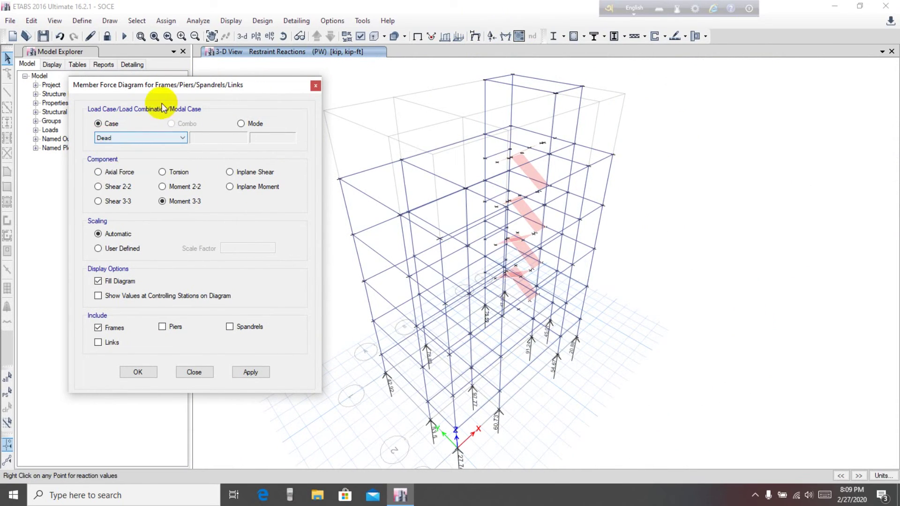
{"action": "left_click_drag", "start_coordinate": [164, 85], "coordinate": [158, 85]}
{"action": "left_click", "coordinate": [93, 172]}
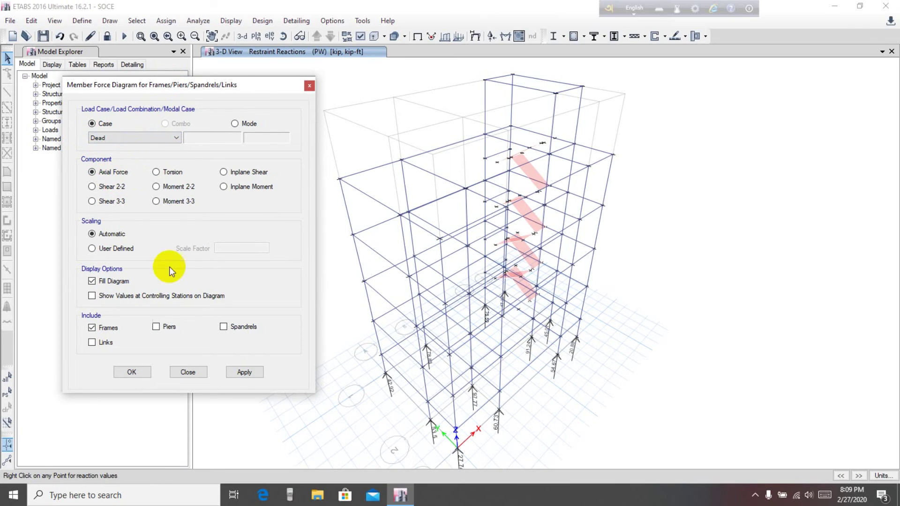
{"action": "left_click", "coordinate": [244, 371]}
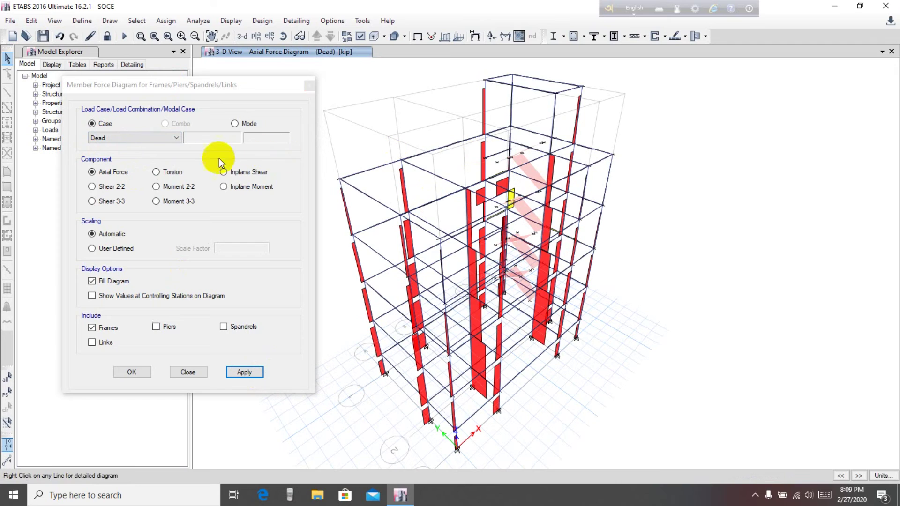
- Reset to the default 3-D view and plot Dead-load torsion, in-plane shear and Shear 2-2
{"action": "left_click", "coordinate": [242, 37]}
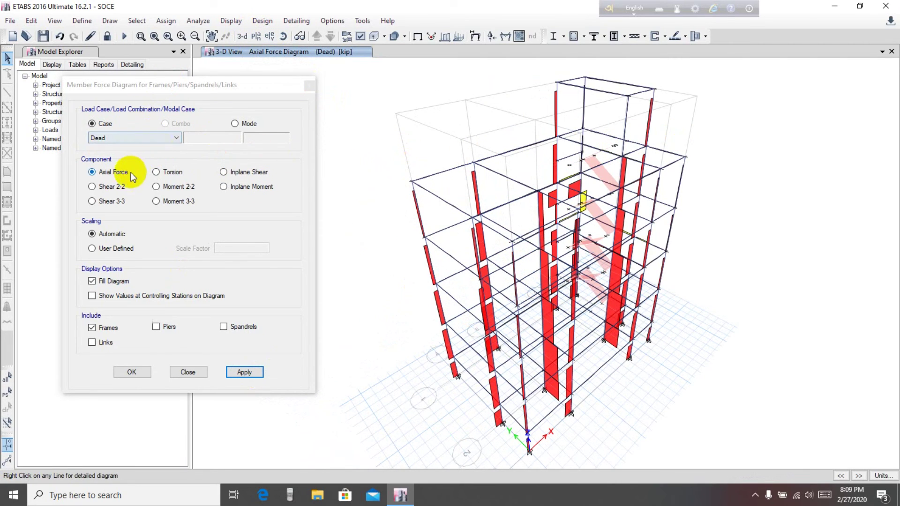
{"action": "left_click", "coordinate": [158, 172]}
{"action": "left_click", "coordinate": [235, 372]}
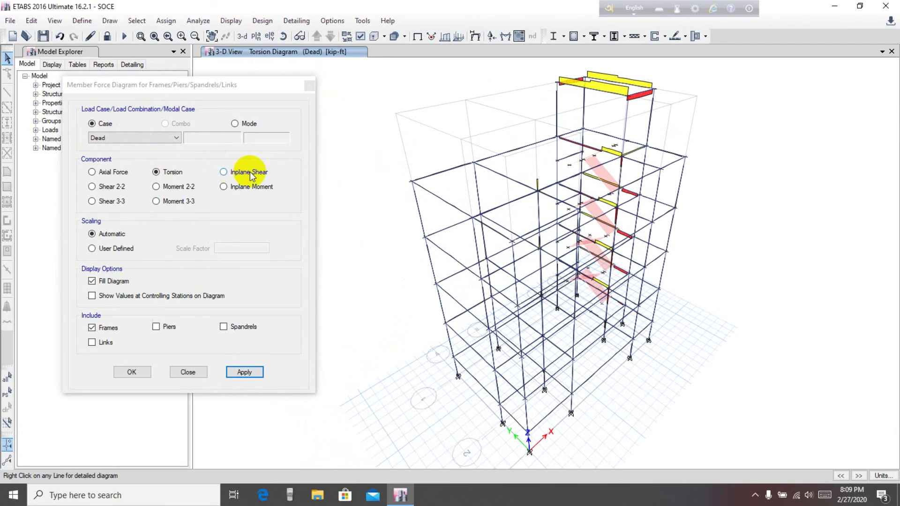
{"action": "left_click", "coordinate": [223, 172]}
{"action": "left_click", "coordinate": [245, 372]}
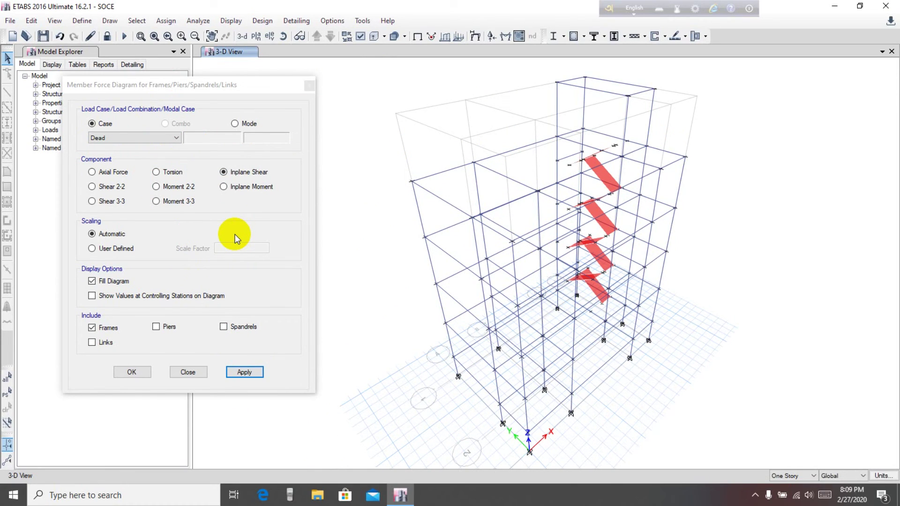
{"action": "left_click", "coordinate": [96, 187]}
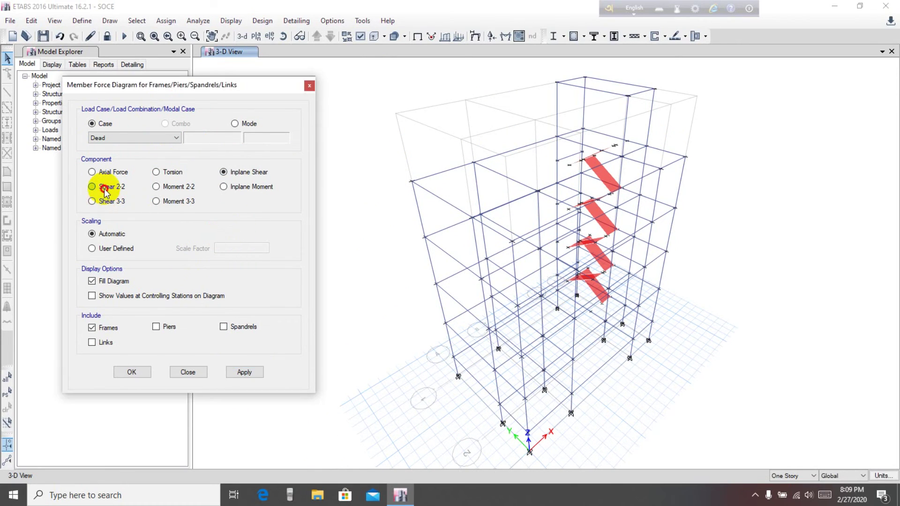
{"action": "left_click", "coordinate": [245, 373]}
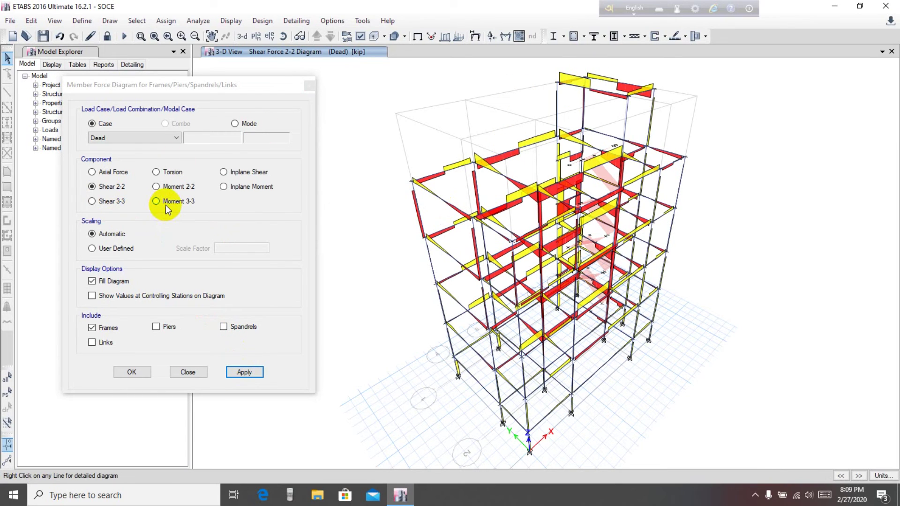
- Plot the Dead-load Moment 3-3, Shear 3-3 and finally Moment 2-2 diagrams
{"action": "left_click", "coordinate": [165, 205]}
{"action": "left_click", "coordinate": [242, 370]}
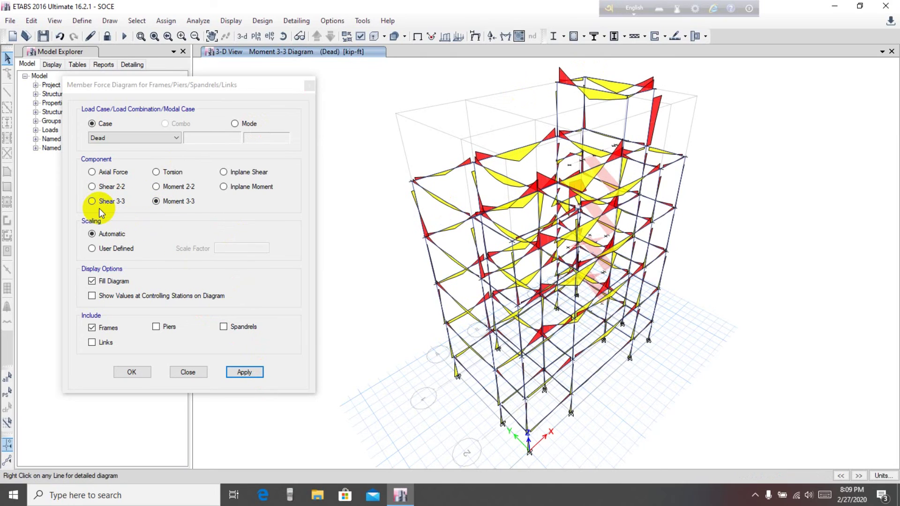
{"action": "left_click", "coordinate": [94, 203]}
{"action": "left_click", "coordinate": [244, 372]}
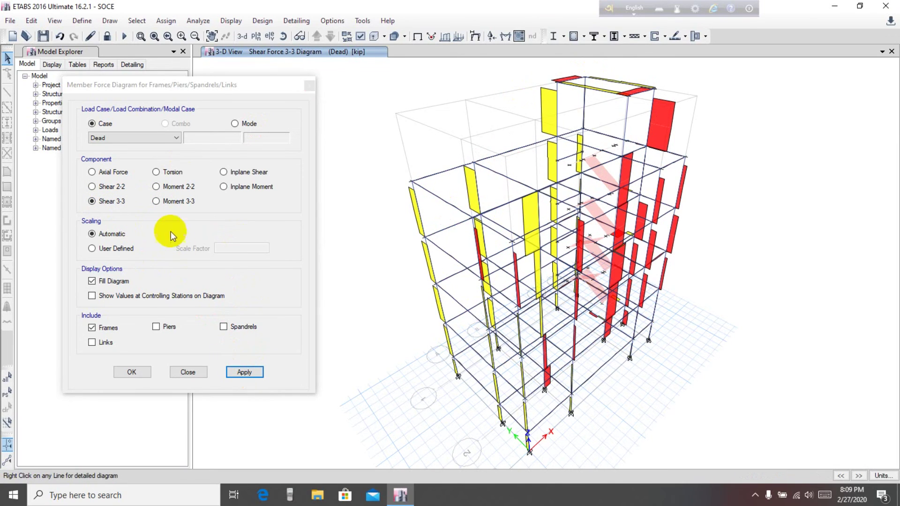
{"action": "left_click", "coordinate": [156, 187]}
{"action": "left_click", "coordinate": [237, 368]}
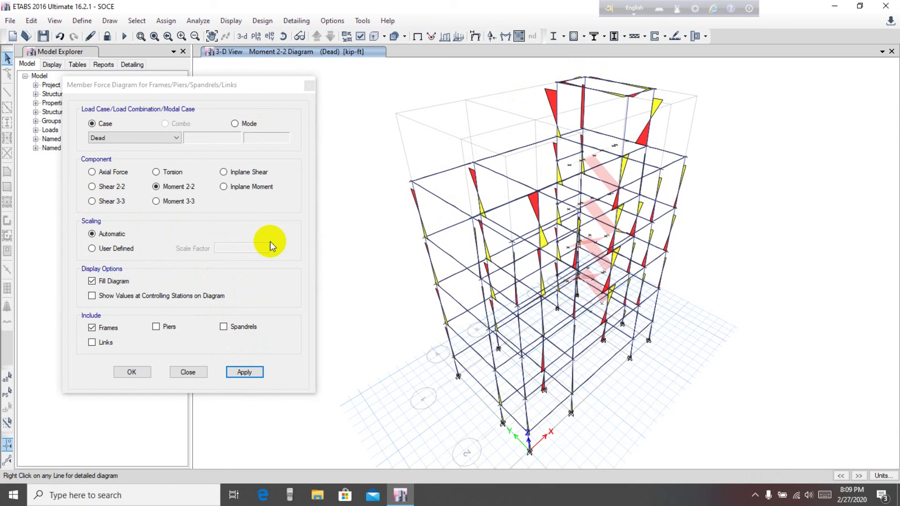
- Dismiss the force diagram settings and pan around to read Dead-load Moment 2-2 values in kip-ft
{"action": "left_click", "coordinate": [186, 372]}
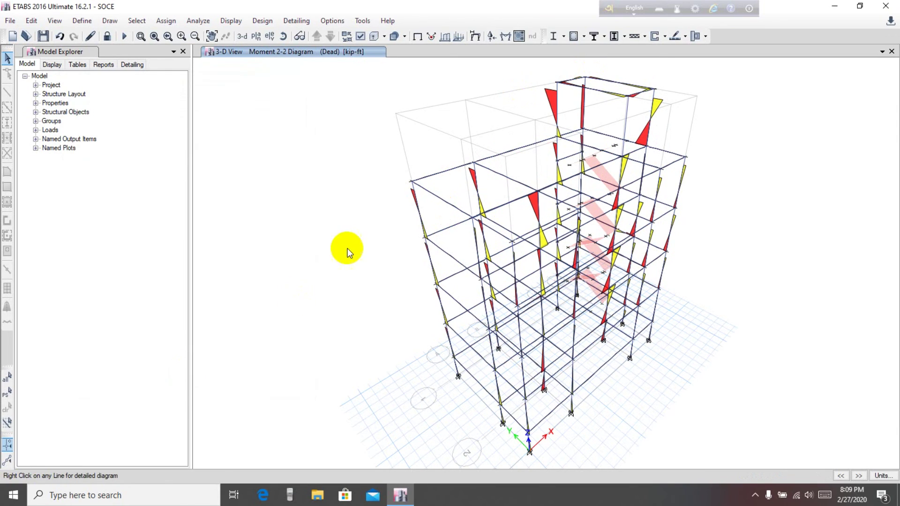
{"action": "middle_click_drag", "start_coordinate": [348, 251], "coordinate": [295, 261]}
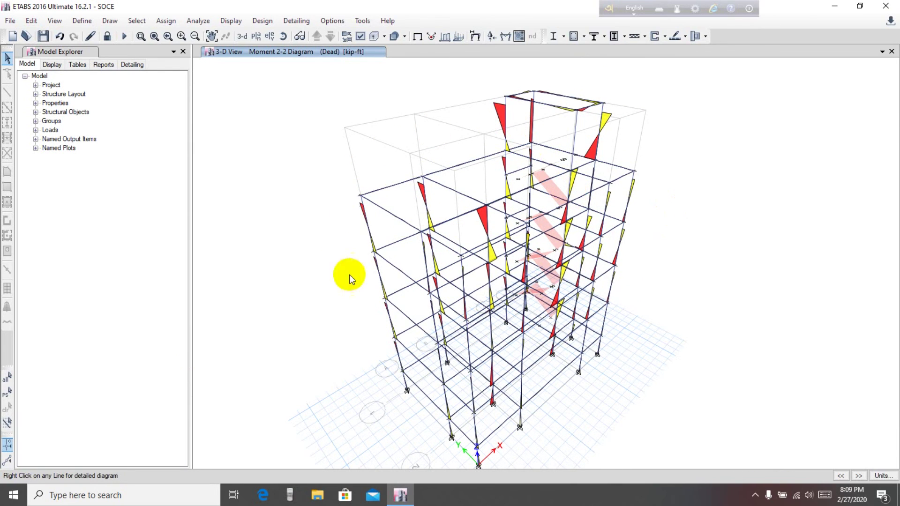
{"action": "middle_click_drag", "start_coordinate": [641, 255], "coordinate": [653, 253]}
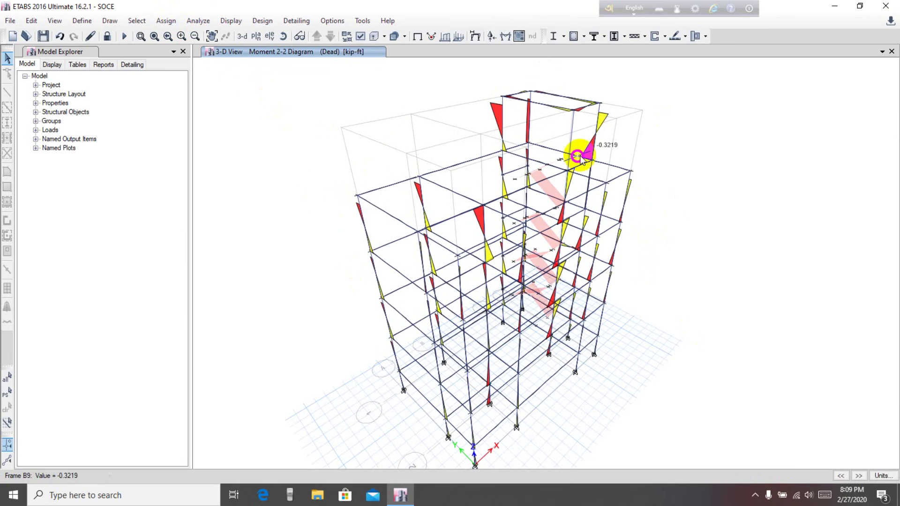
{"action": "middle_click_drag", "start_coordinate": [699, 263], "coordinate": [689, 255]}
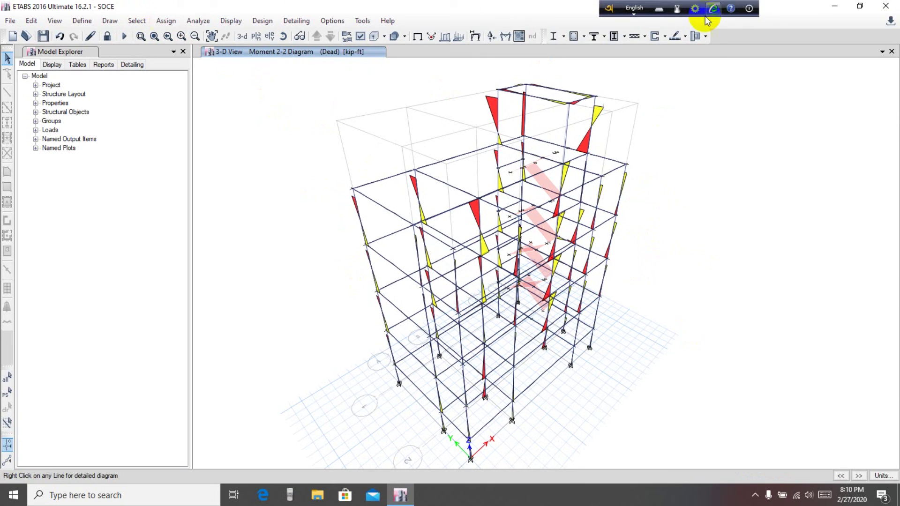
{"action": "mouse_move", "coordinate": [626, 171]}
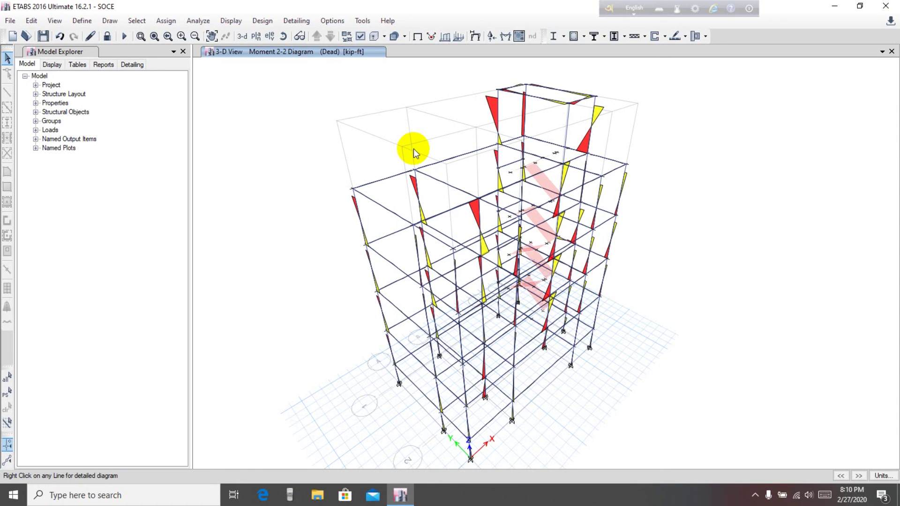
{"action": "middle_click_drag", "start_coordinate": [415, 152], "coordinate": [408, 145]}
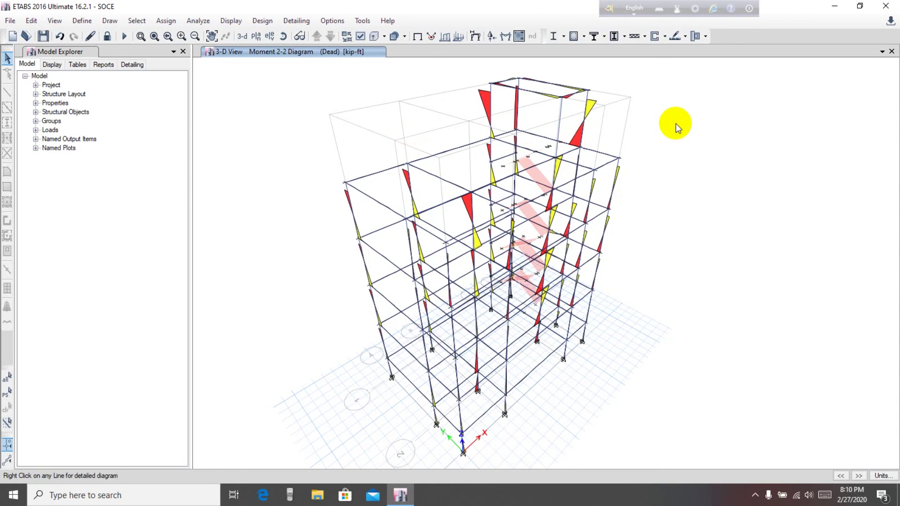
{"action": "middle_click_drag", "start_coordinate": [676, 124], "coordinate": [671, 127]}
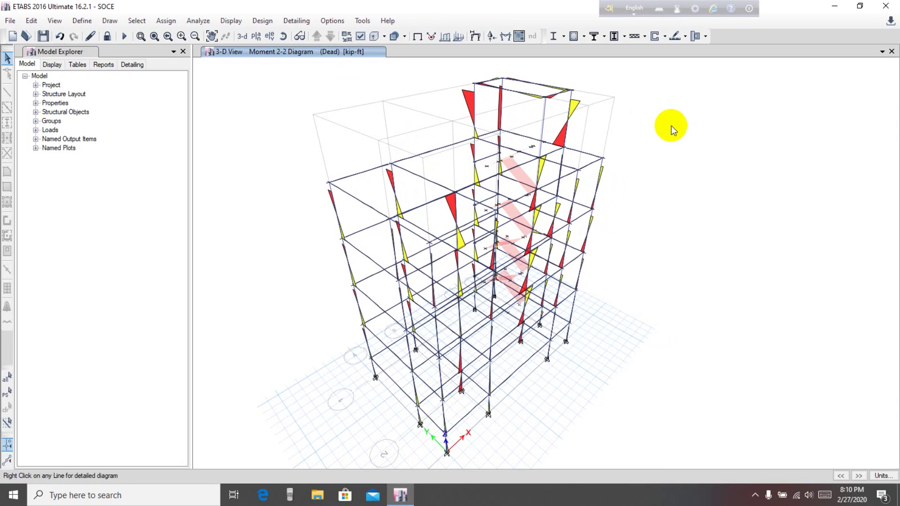